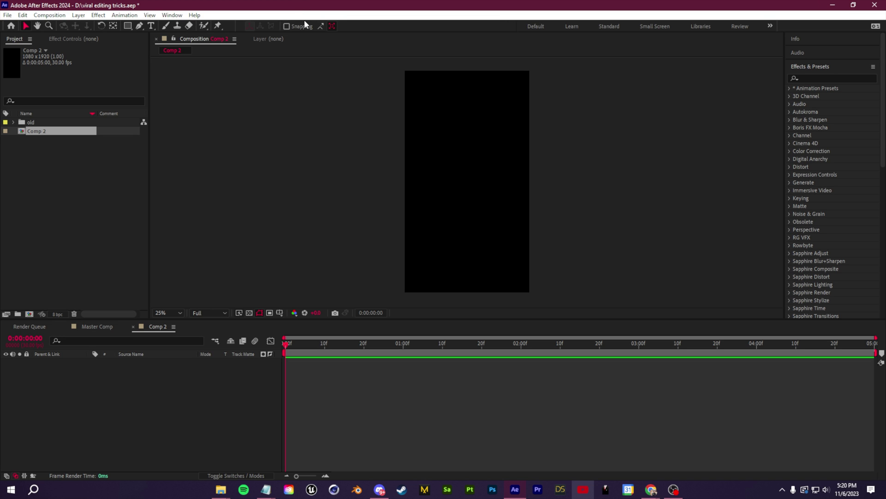
scroll(450, 123, "down", 1)
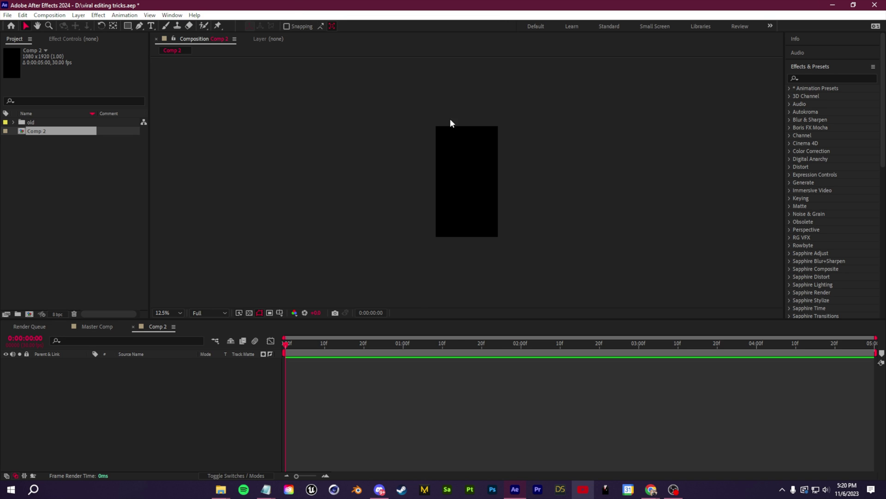
left_click(43, 303)
left_click(30, 314)
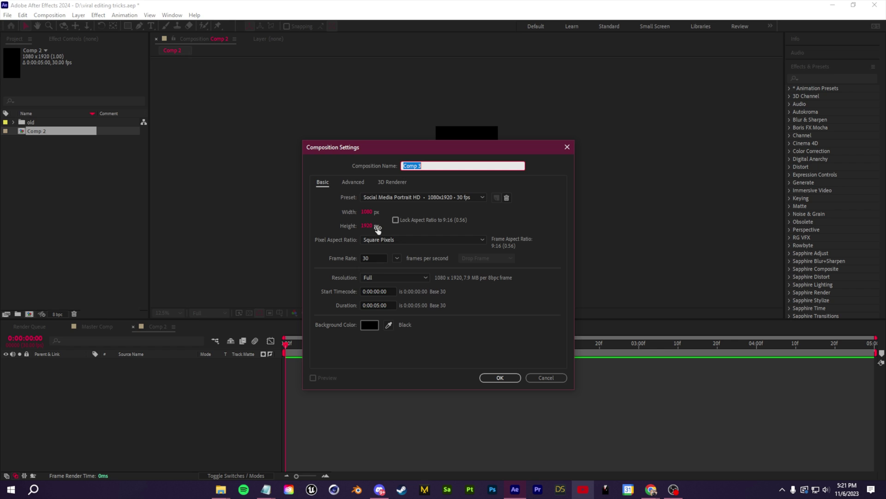
key("Escape")
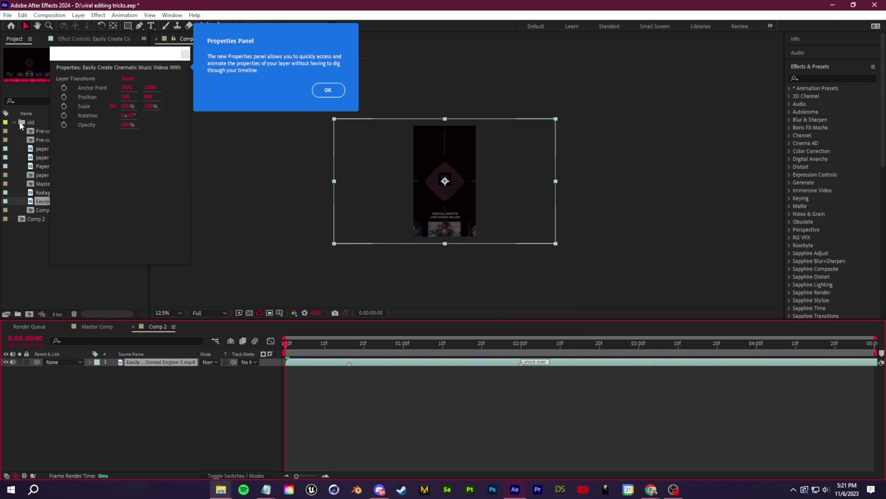
Dismiss the Properties Panel tip and close the floating properties window.
left_click(328, 91)
left_click(184, 54)
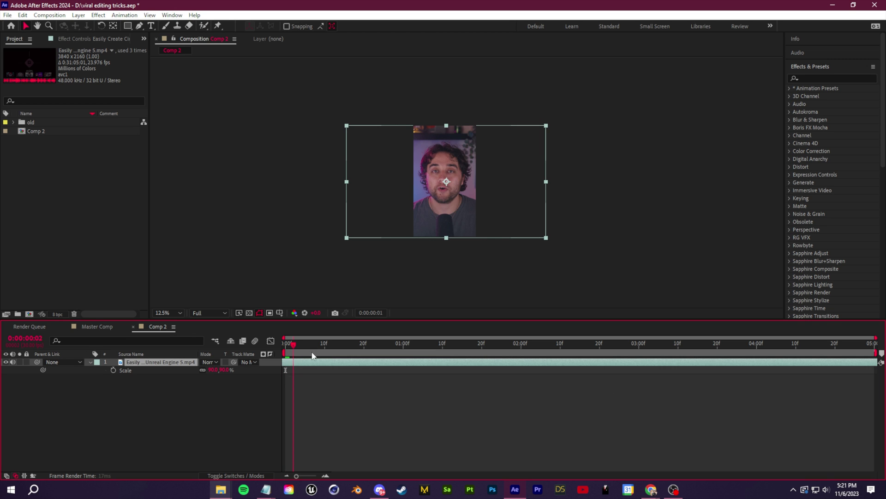
Scrub through and play back the talking-head clip in Comp 2.
left_click_drag(312, 356, 788, 393)
key("space")
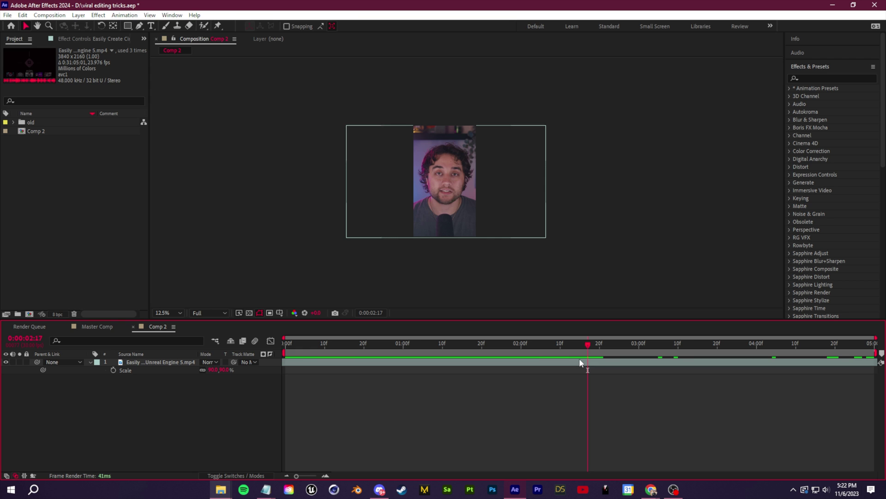
key("space")
key("space")
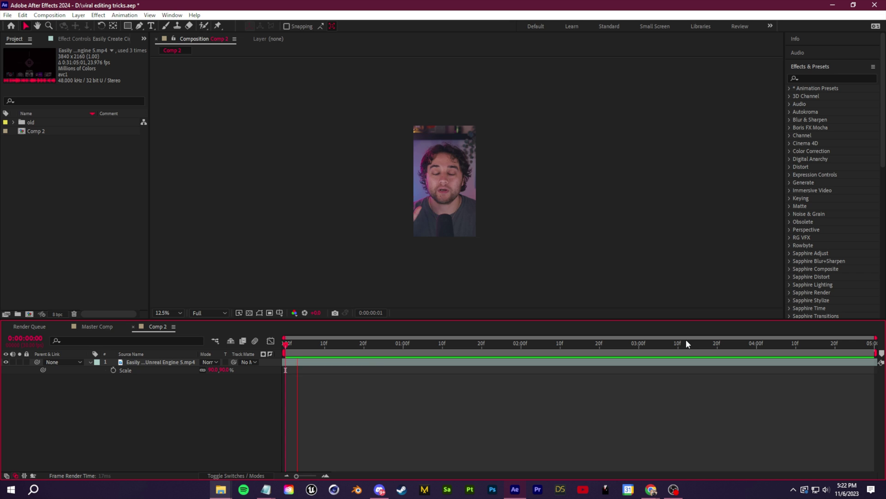
key("space")
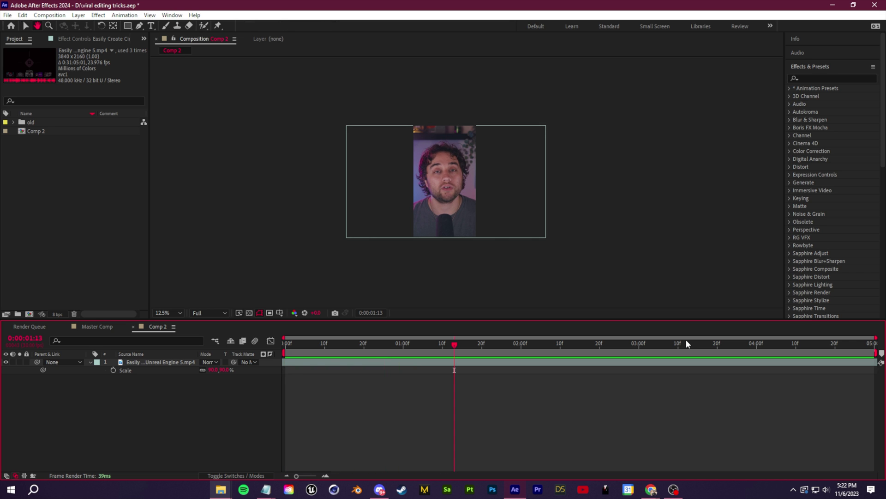
key("space")
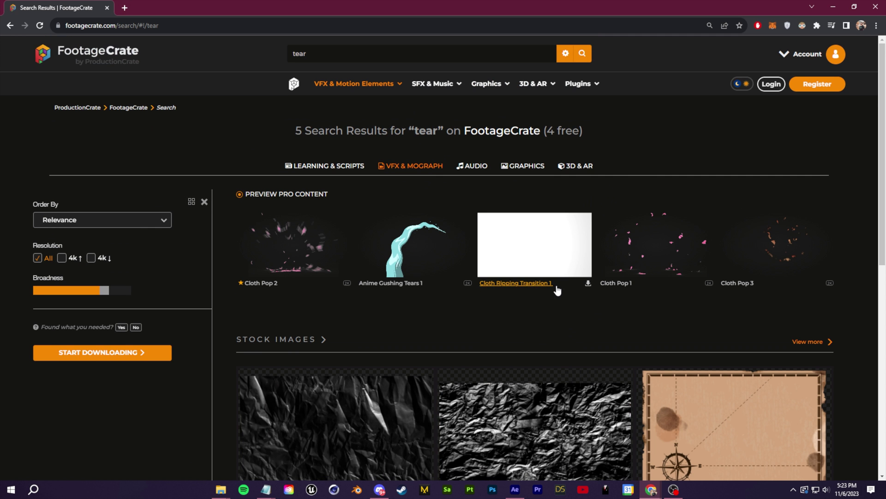
View the Cloth Ripping Transition 1 page on FootageCrate, then return to After Effects.
left_click(510, 284)
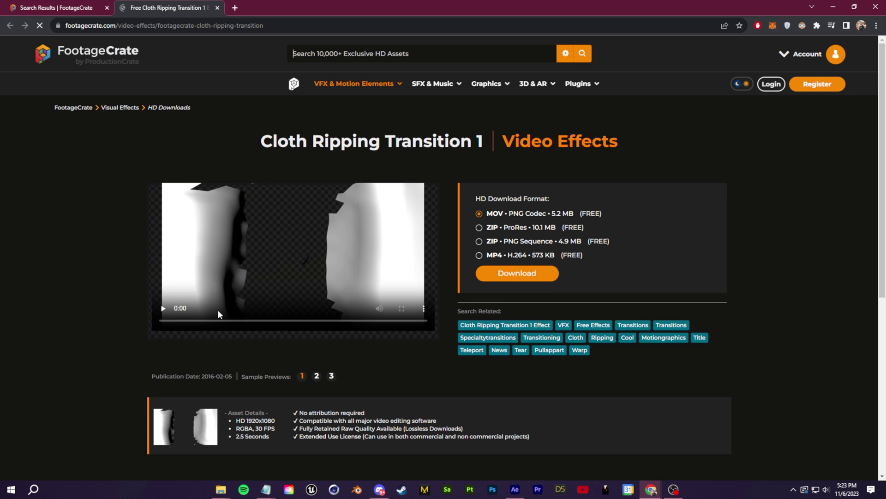
left_click(832, 8)
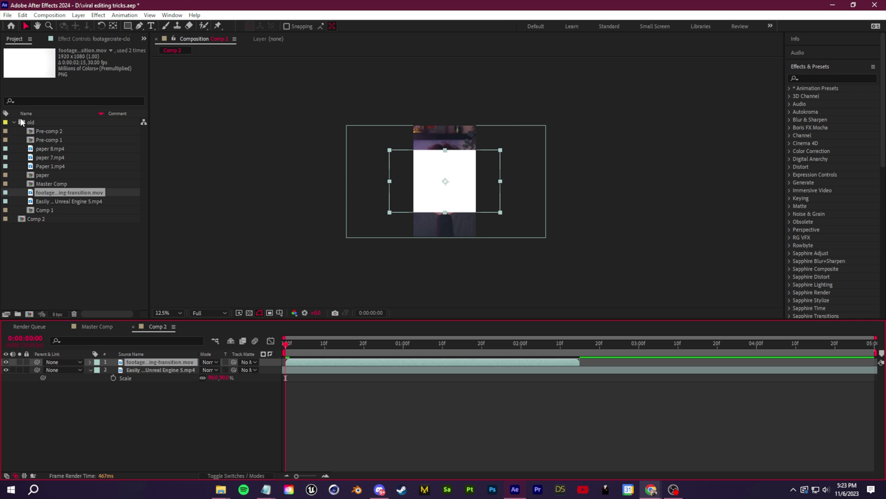
Scrub through the first second of the ripping-transition clip to examine how it tears open over the talking-head footage.
left_click_drag(297, 356, 399, 363)
scroll(444, 251, "up", 1)
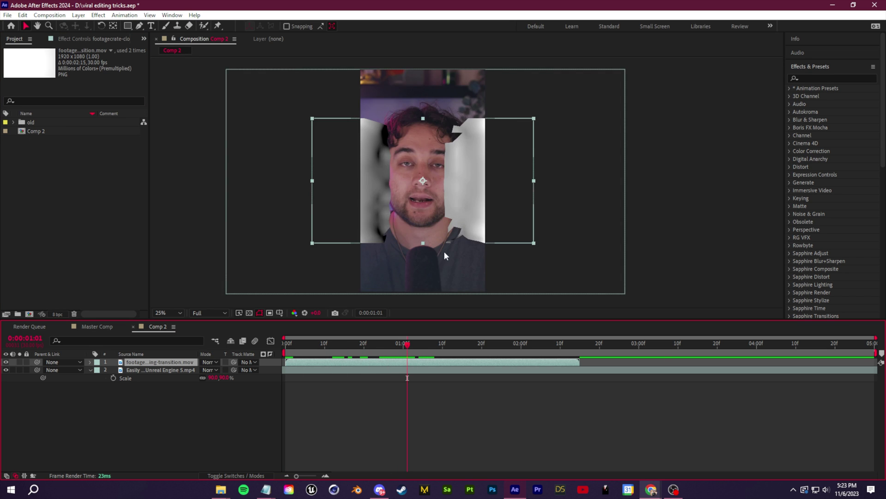
scroll(444, 251, "down", 1)
left_click(416, 352)
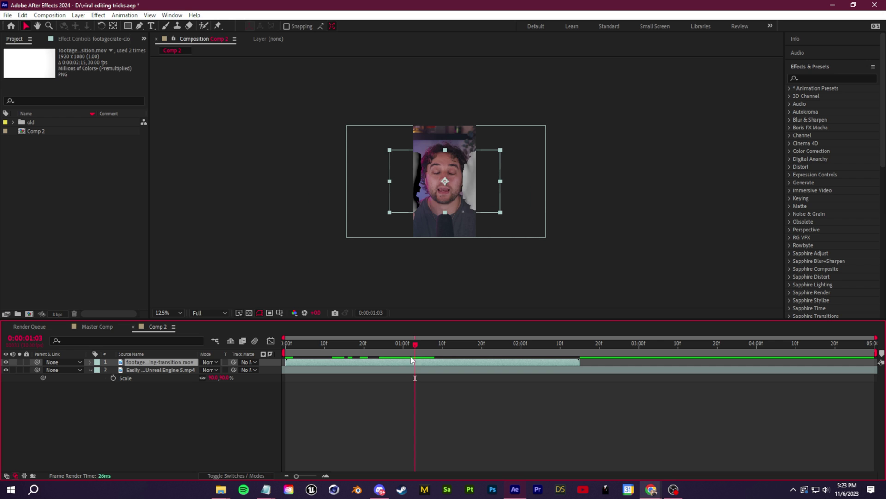
left_click(380, 354)
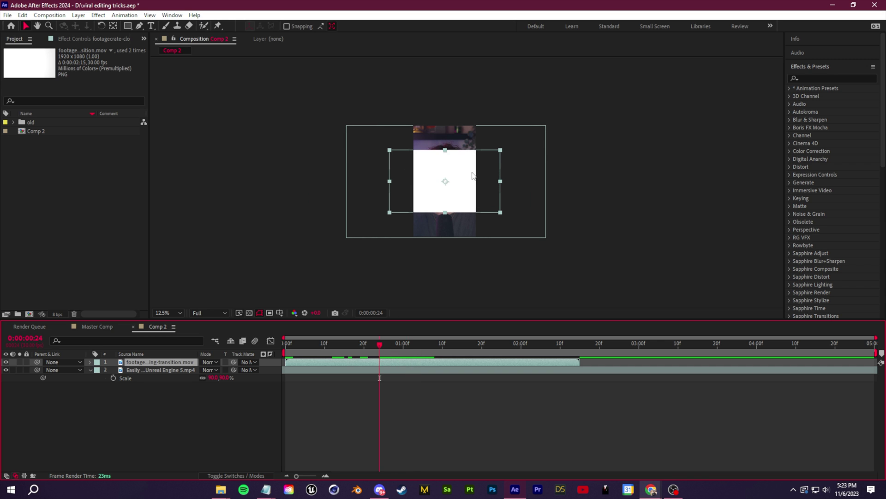
Stretch the ripping-transition clip to about twice its width, move it up and to the right in the frame, and scrub to check it.
mouse_move(502, 185)
left_mouse_down()
mouse_move(569, 183)
mouse_move(490, 185)
left_mouse_up()
mouse_move(397, 355)
left_mouse_down()
mouse_move(368, 354)
mouse_move(450, 356)
mouse_move(395, 356)
left_mouse_up()
left_click(375, 185)
left_click_drag(371, 184, 681, 206)
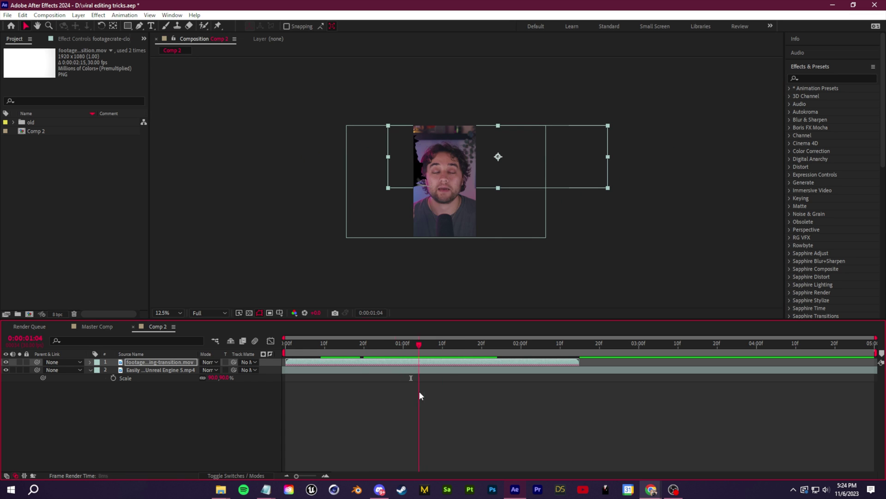
left_click_drag(419, 392, 289, 393)
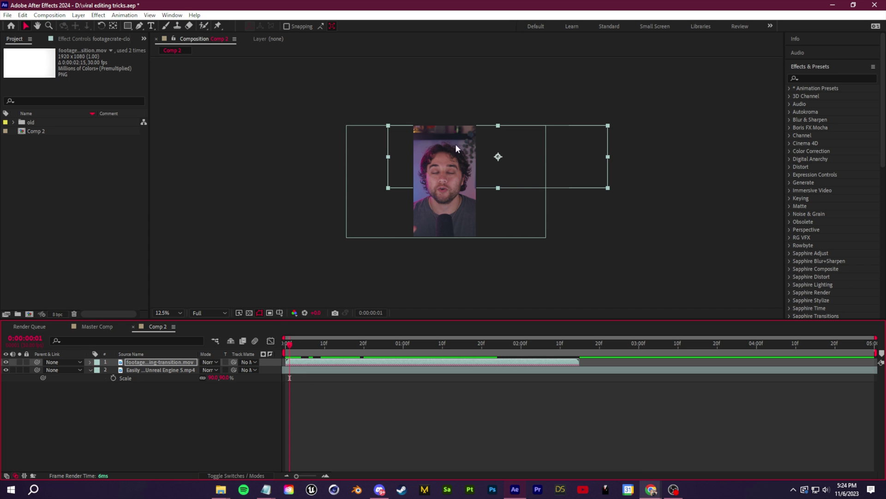
Hide the ripping-transition layer and expand the Transform properties of the talking-head layer.
left_click(6, 363)
left_click(142, 369)
key("Home")
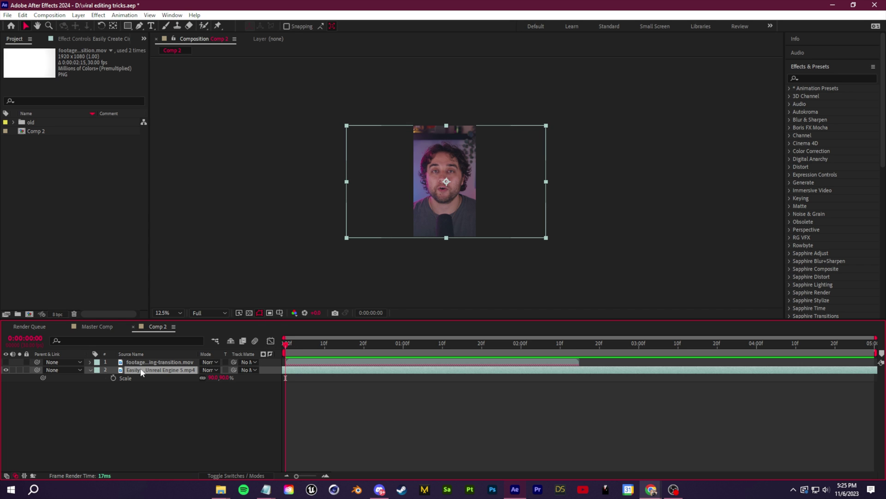
left_click(90, 370)
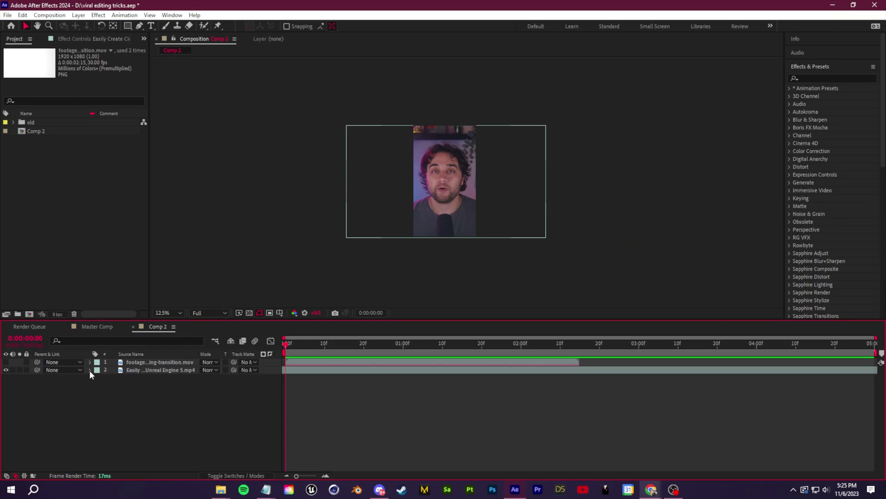
left_click(90, 370)
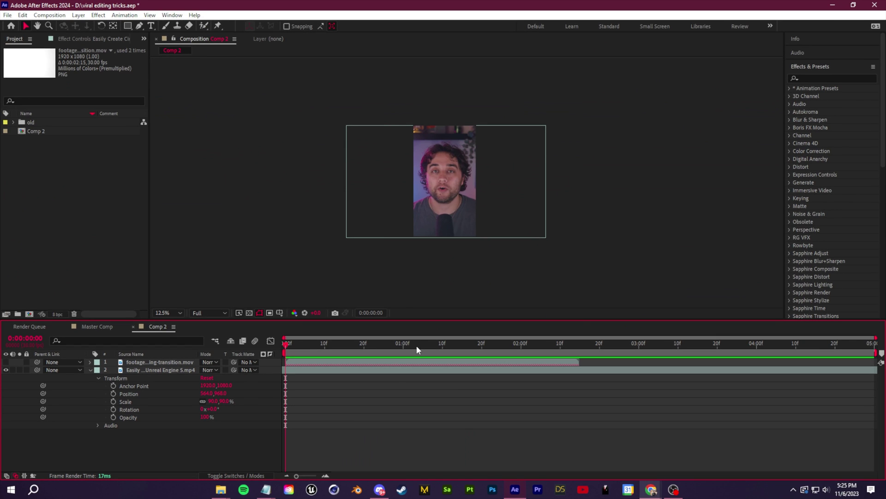
Add keyframes for the talking-head layer's Anchor Point, Position, Scale, Rotation and Opacity at 0:00:00:28.
left_click_drag(287, 346, 365, 373)
key("space")
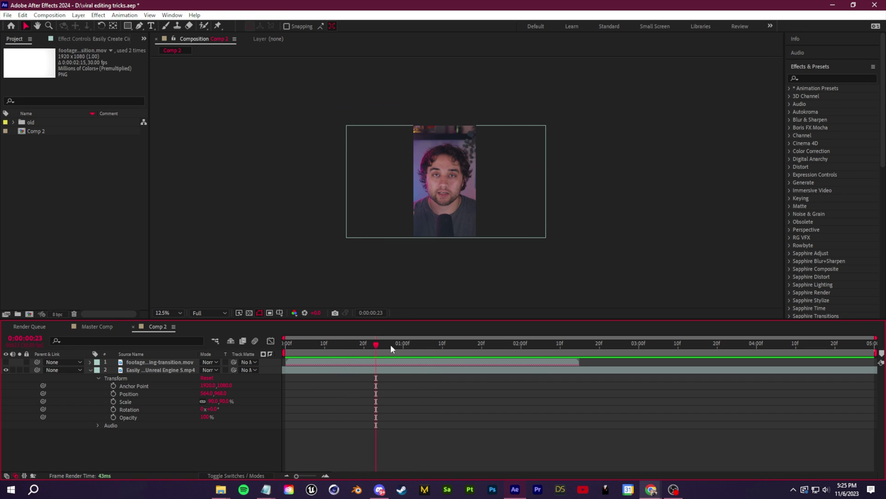
mouse_move(390, 344)
left_mouse_down()
mouse_move(400, 370)
mouse_move(442, 373)
mouse_move(395, 342)
left_mouse_up()
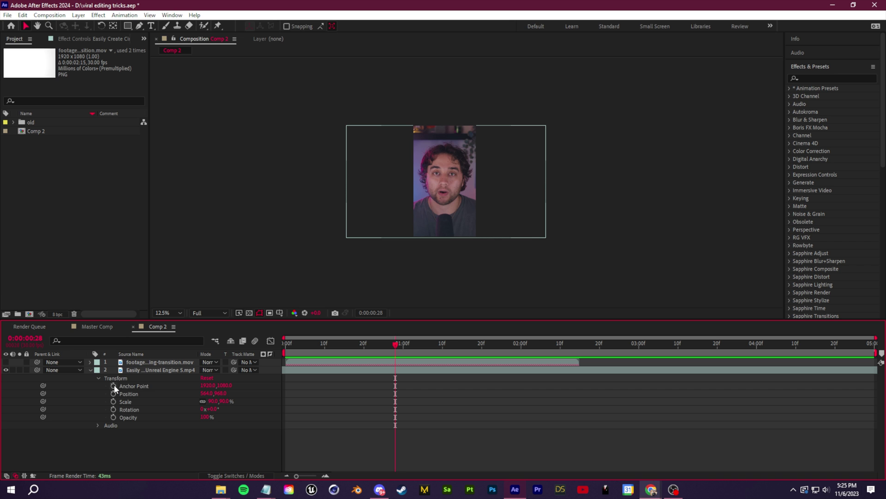
left_click_drag(114, 386, 113, 417)
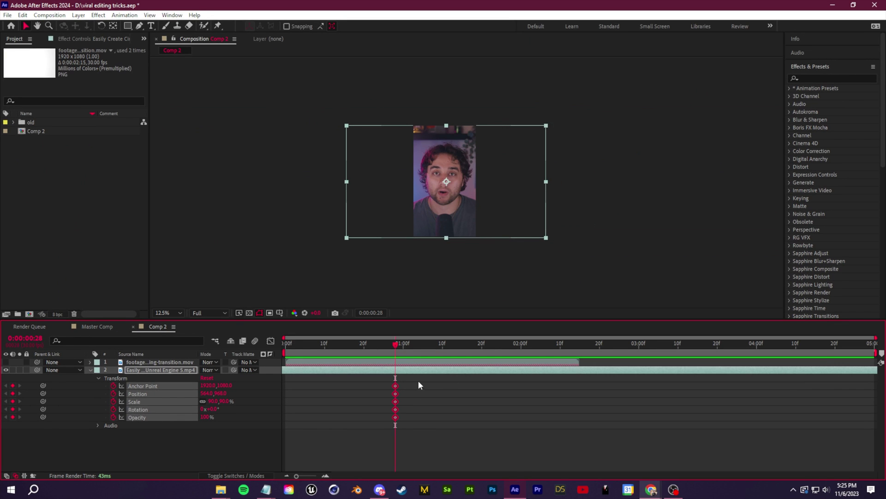
Keyframe the talking-head layer moving down by setting its Position to 564, 1512 at 0:00:01:16.
left_click_drag(406, 345, 466, 344)
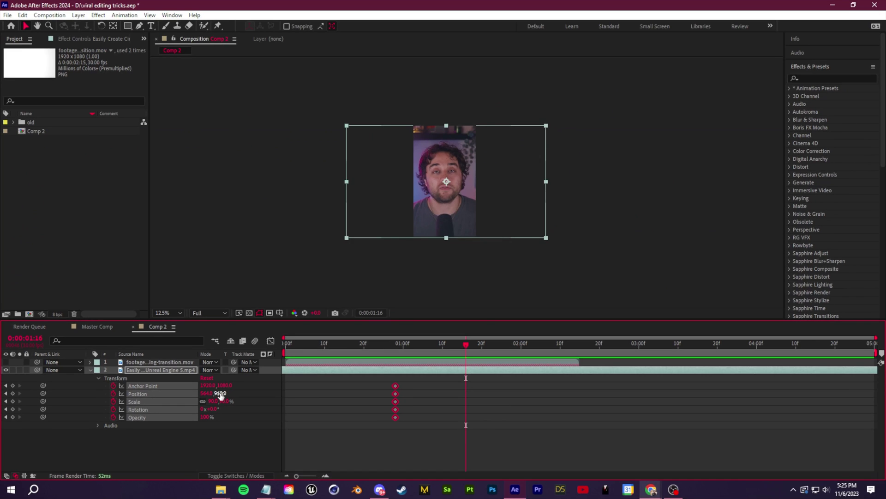
left_click_drag(445, 262, 386, 400)
left_click_drag(220, 394, 781, 413)
left_click_drag(237, 397, 152, 390)
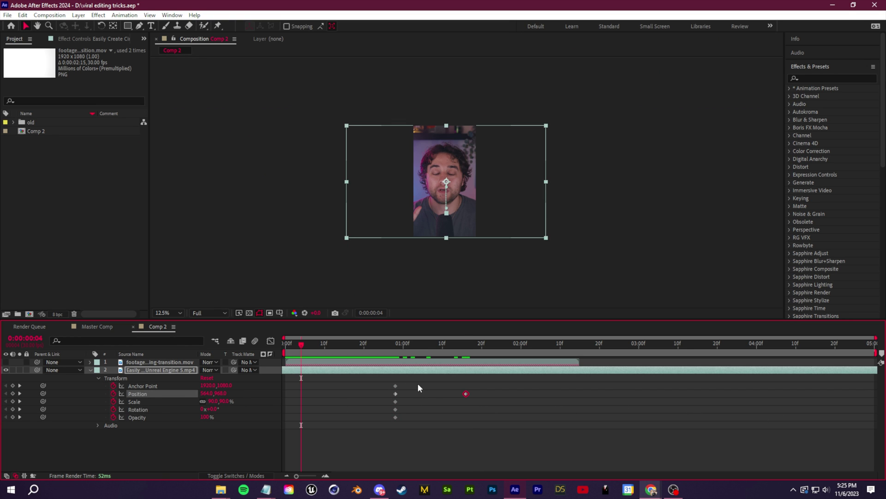
Play back and scrub the talking-head layer's downward movement.
left_click(403, 387)
key("space")
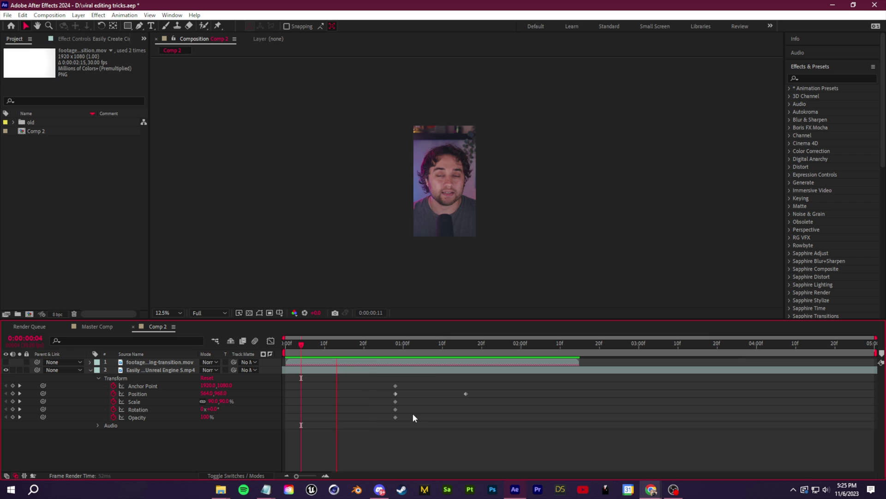
left_click(488, 350)
left_click_drag(488, 350, 379, 373)
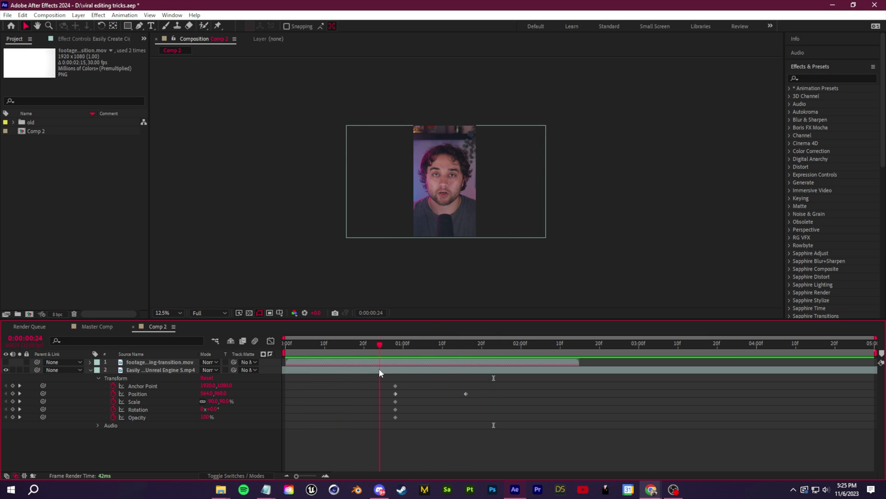
Speed up the downward movement by shifting the second Position keyframe to about 0:00:01:07, and play it back.
left_click_drag(466, 394, 671, 394)
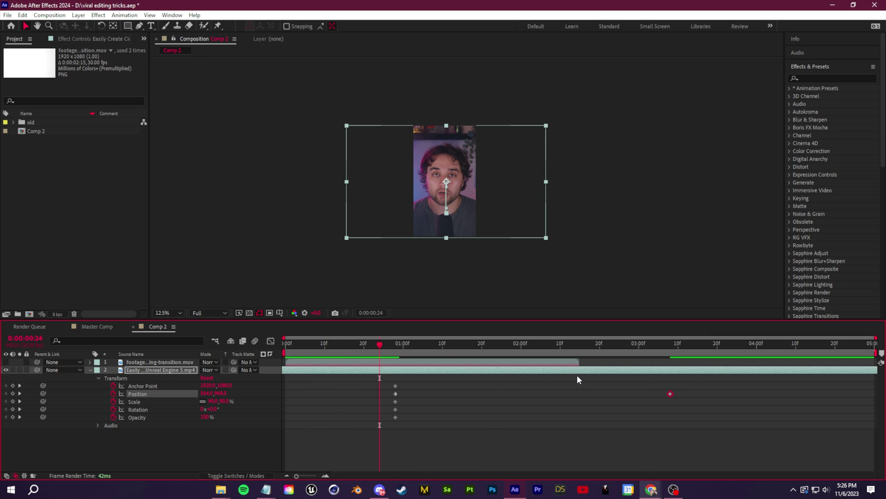
key("ctrl+z")
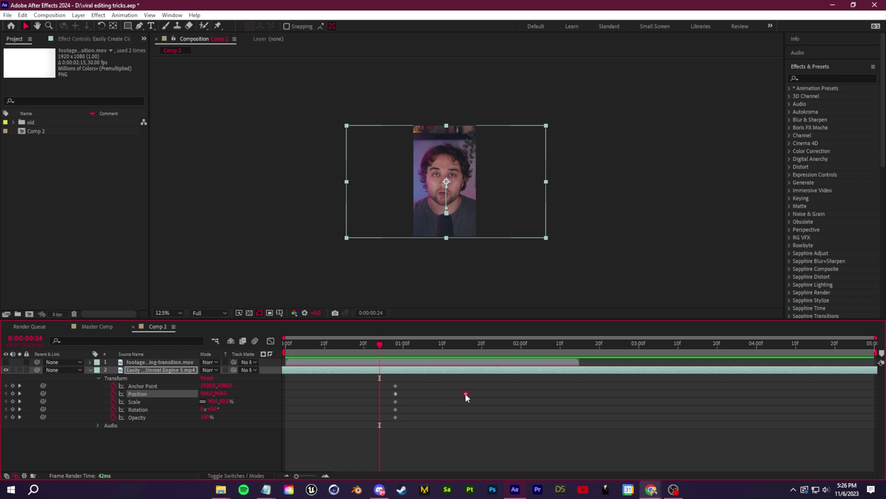
left_click_drag(465, 393, 430, 394)
key("space")
key("space")
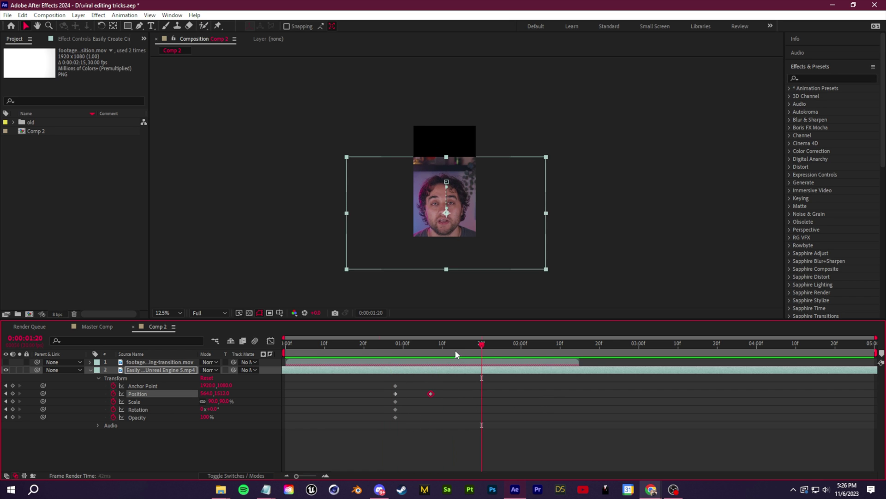
Enable motion blur for the composition and for the talking-head layer.
left_click_drag(455, 354, 365, 352)
scroll(425, 253, "up", 2)
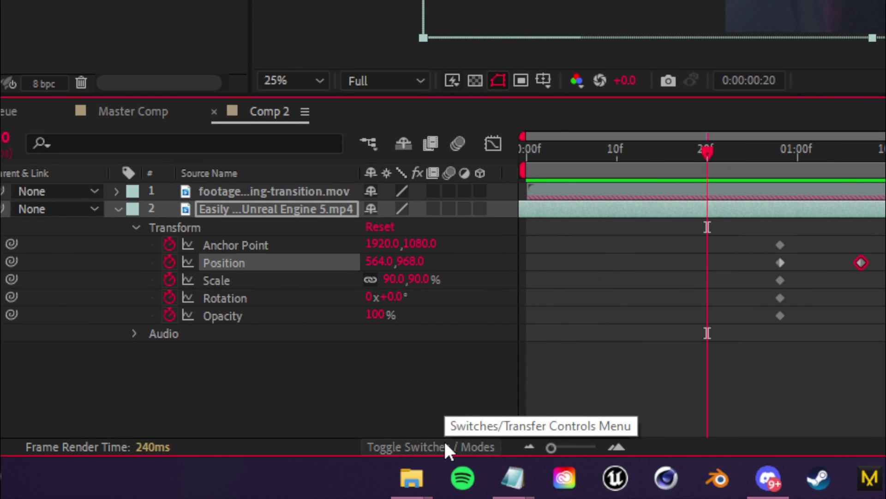
left_click(237, 475)
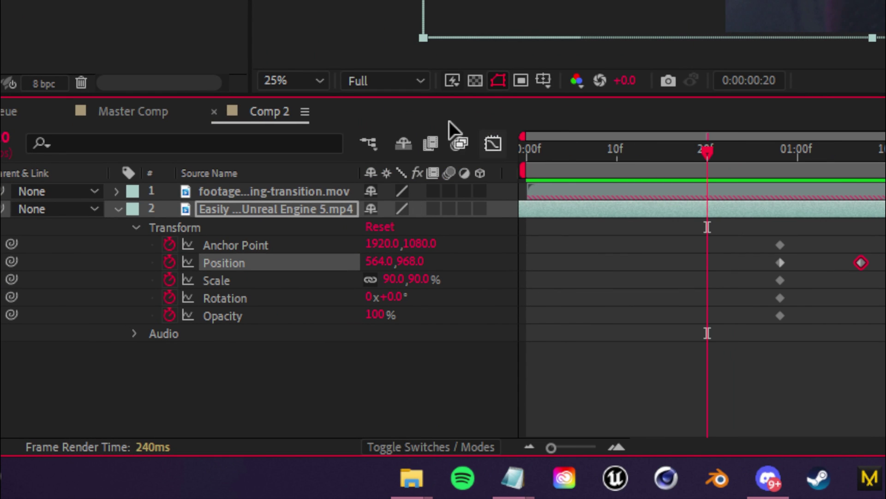
left_click(459, 146)
left_click(450, 208)
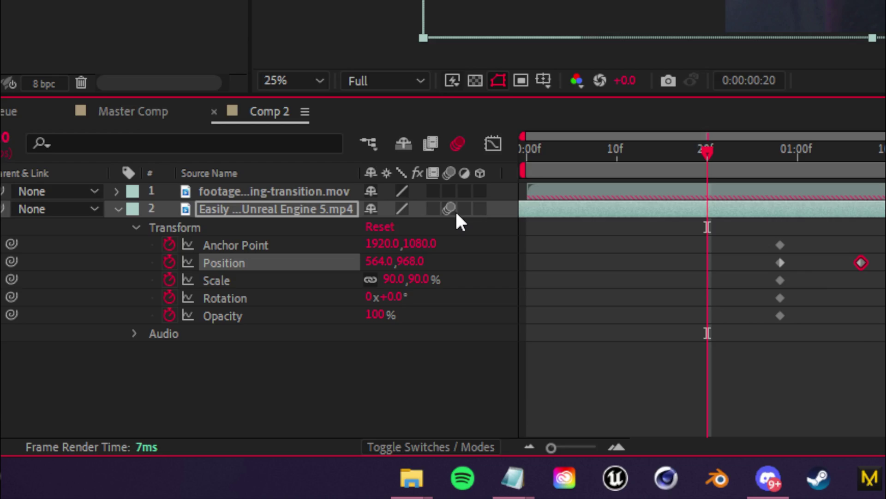
Preview the movement up close with the talking-head layer's motion blur on and off, leaving it on.
key("space")
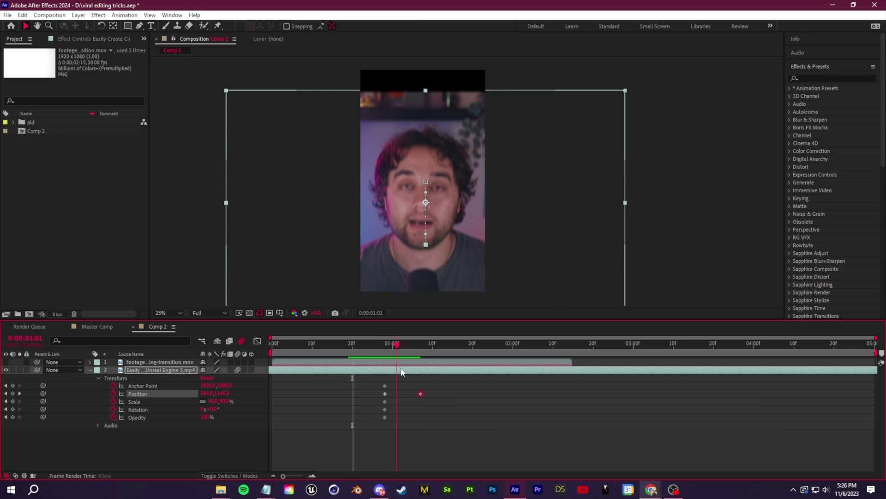
key("space")
scroll(443, 166, "up", 2)
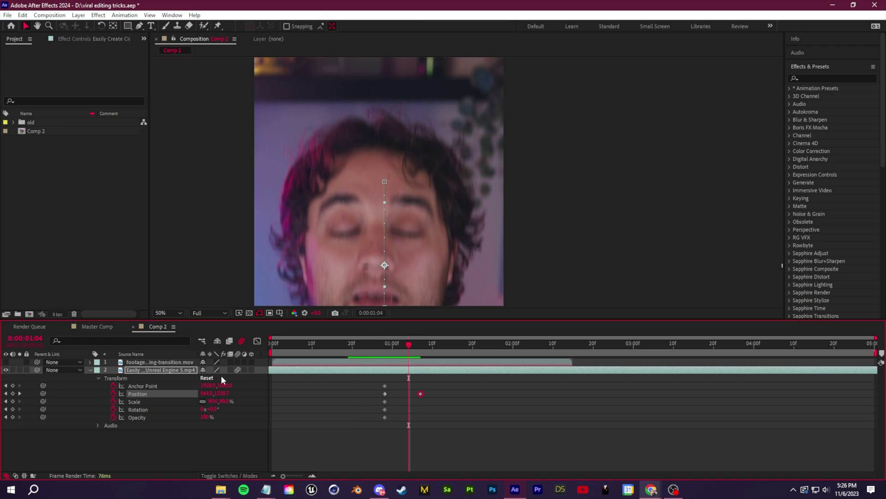
left_click(237, 370)
left_click(236, 370)
left_click(237, 370)
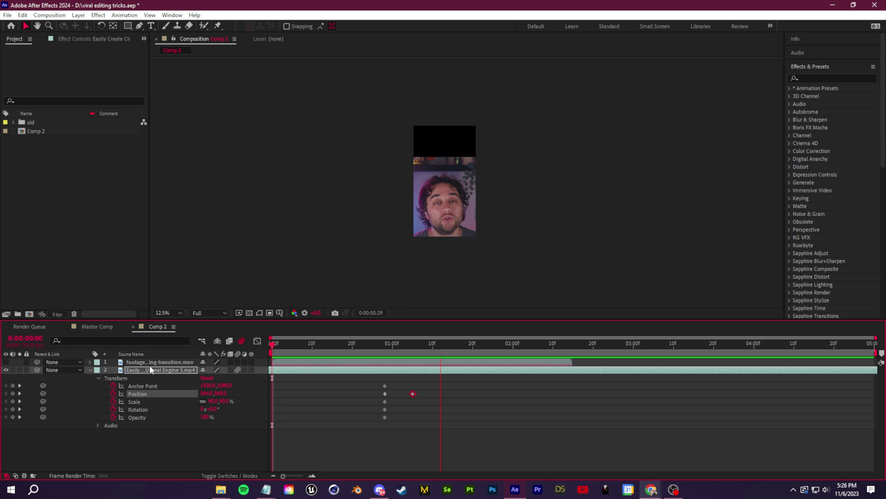
key("space")
Make the cloth-ripping transition layer visible and play it back over the talking-head movement.
left_click(141, 362)
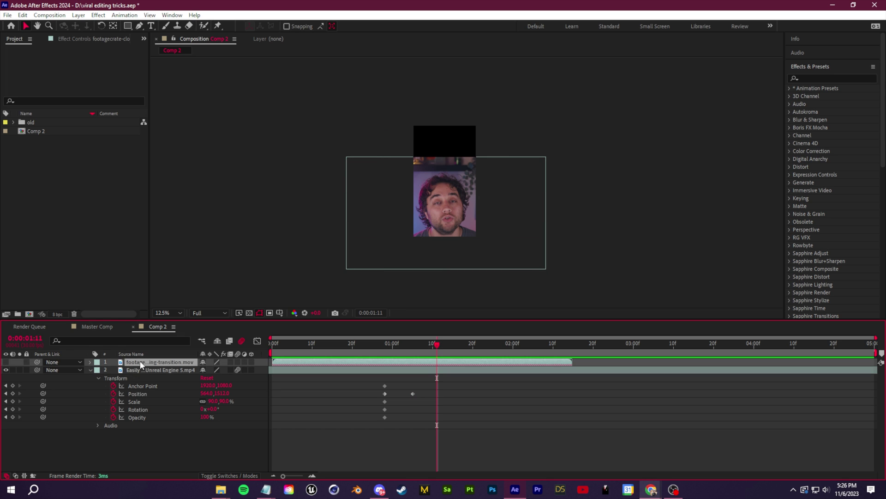
left_click(5, 363)
left_click_drag(406, 345, 320, 379)
key("space")
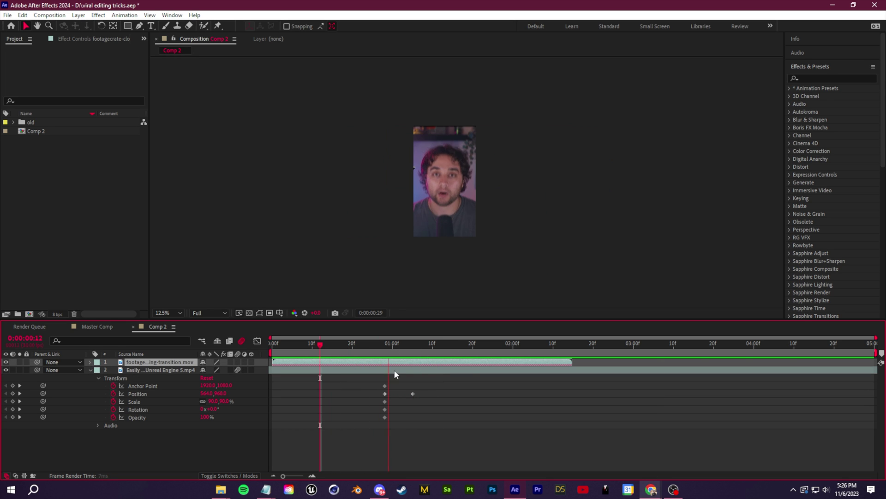
key("space")
left_click_drag(467, 345, 438, 373)
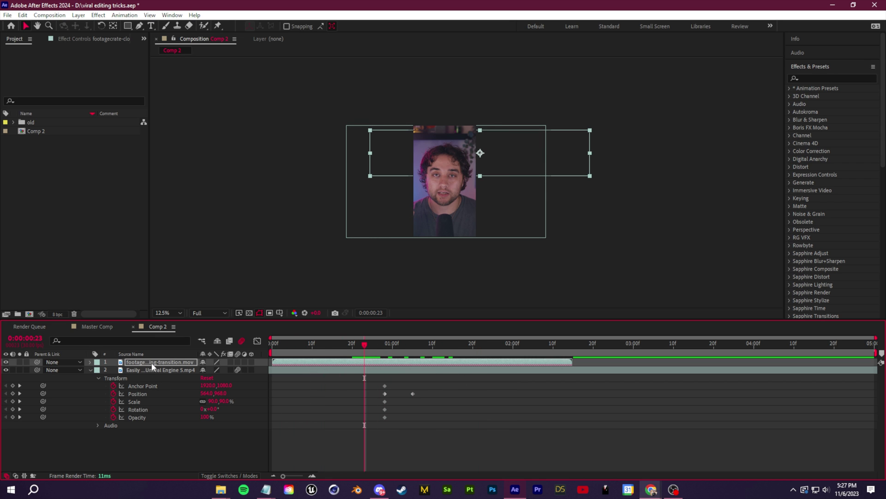
Enable time remapping on the cloth-ripping transition layer.
right_click(152, 362)
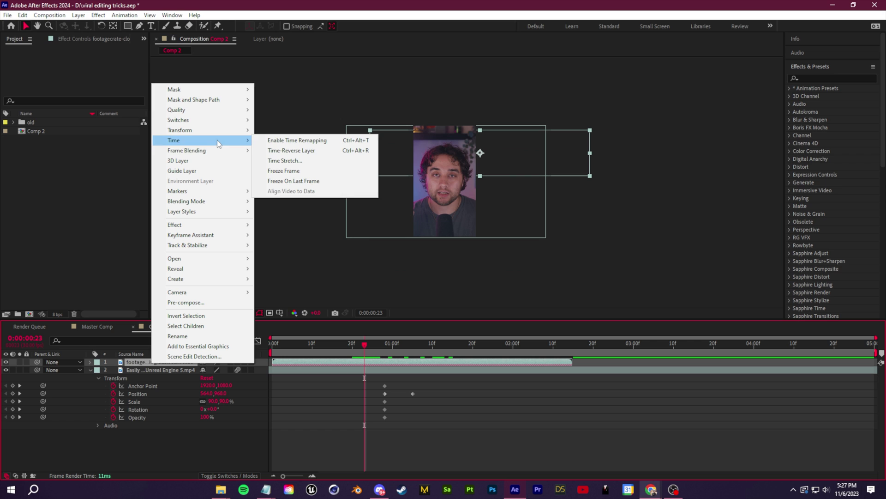
mouse_move(209, 141)
left_click(286, 140)
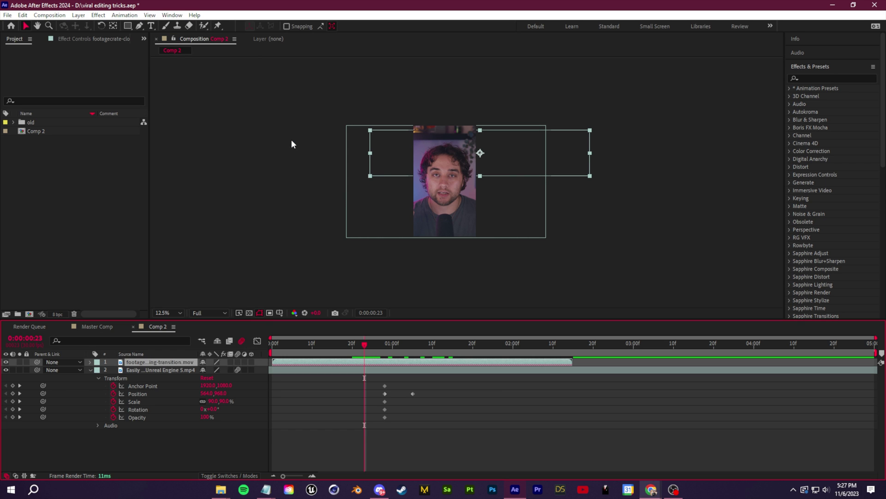
With the talking-head layer hidden, add Time Remap keyframes at 0:00:01:06 and 0:00:01:20 where the rip starts and finishes.
left_click(413, 344)
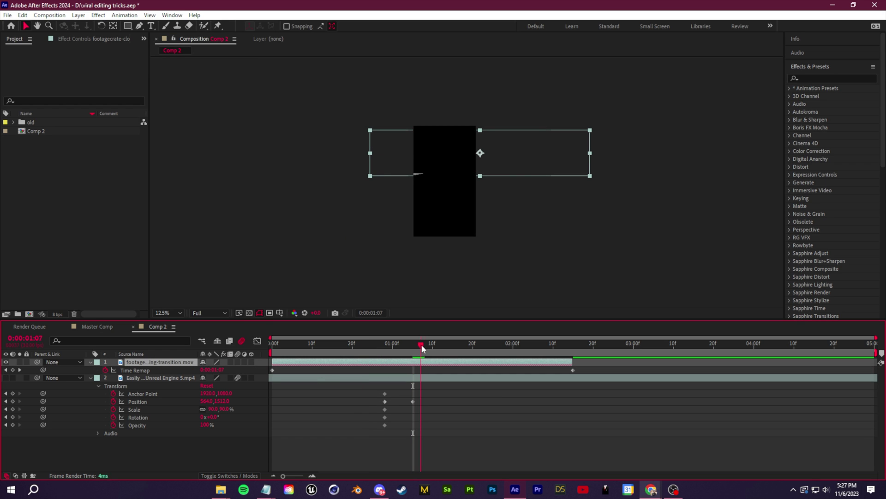
mouse_move(422, 345)
left_mouse_down()
mouse_move(489, 346)
mouse_move(414, 354)
left_mouse_up()
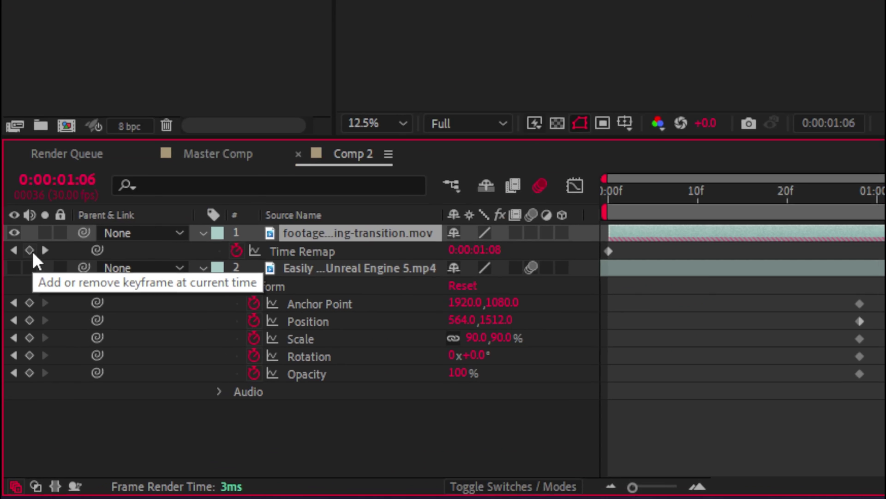
left_click(29, 248)
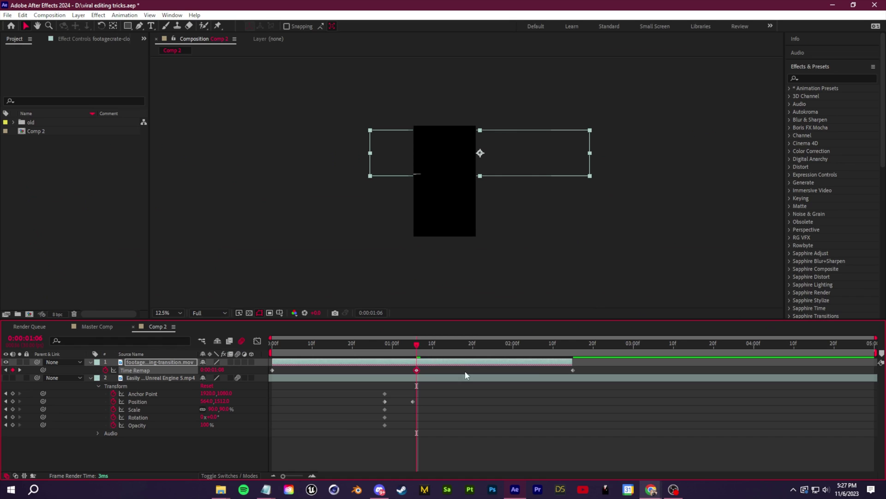
left_click_drag(439, 354, 476, 356)
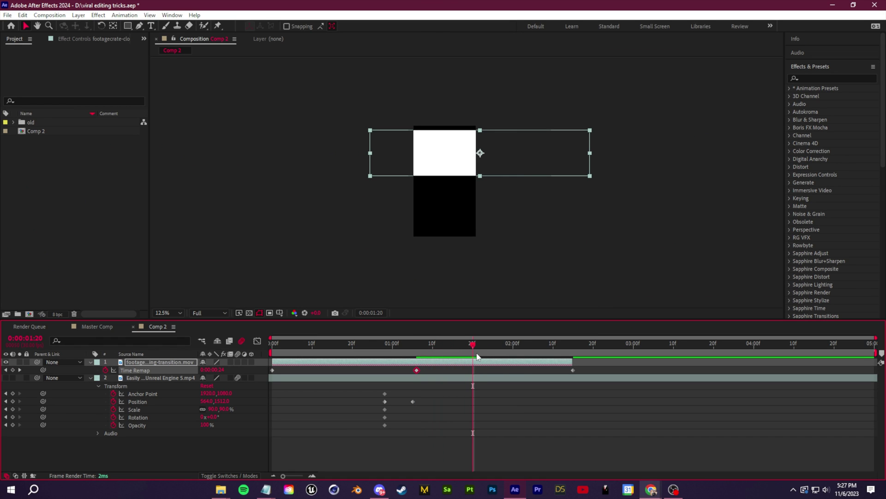
left_click(12, 370)
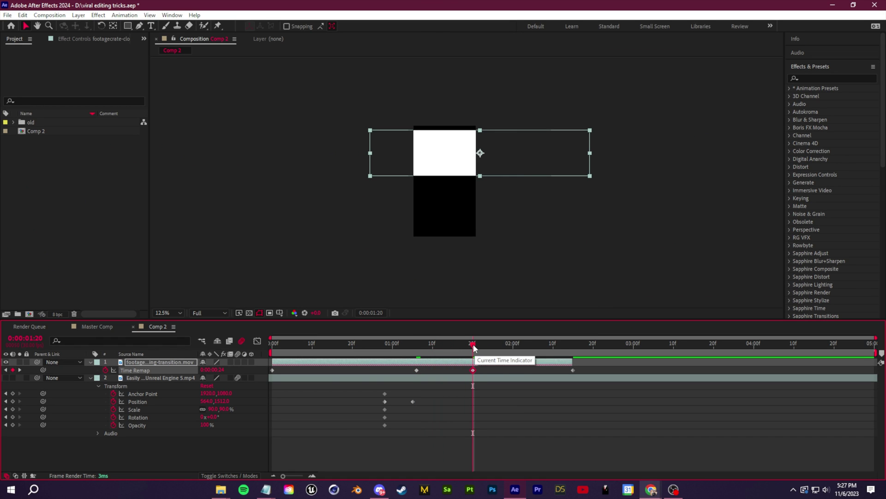
Move the two middle Time Remap keyframes to about 0:00:00:25 and 0:00:01:08, and scrub through the retimed rip.
left_click_drag(473, 344, 368, 344)
left_click_drag(416, 372, 373, 372)
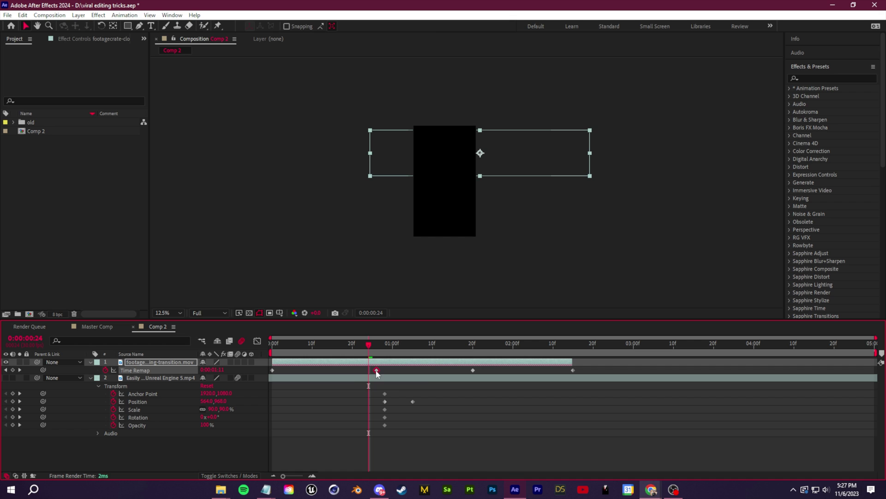
left_click_drag(466, 373, 422, 373)
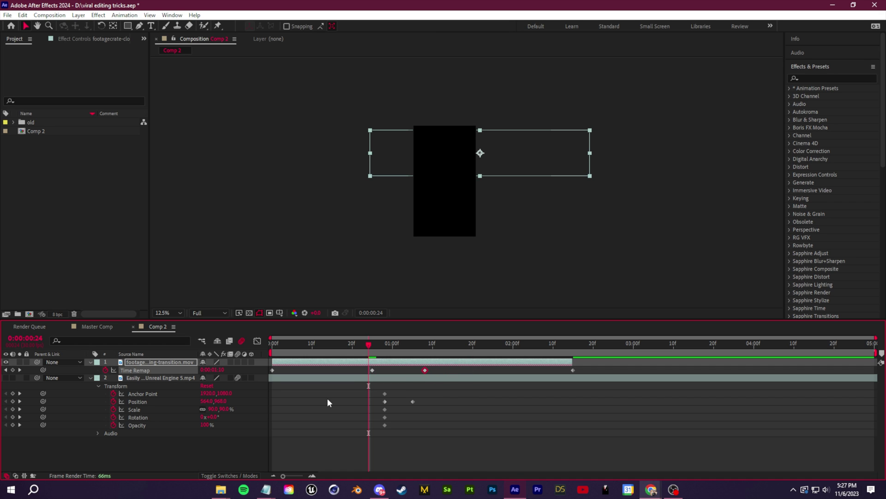
left_click_drag(374, 346, 352, 344)
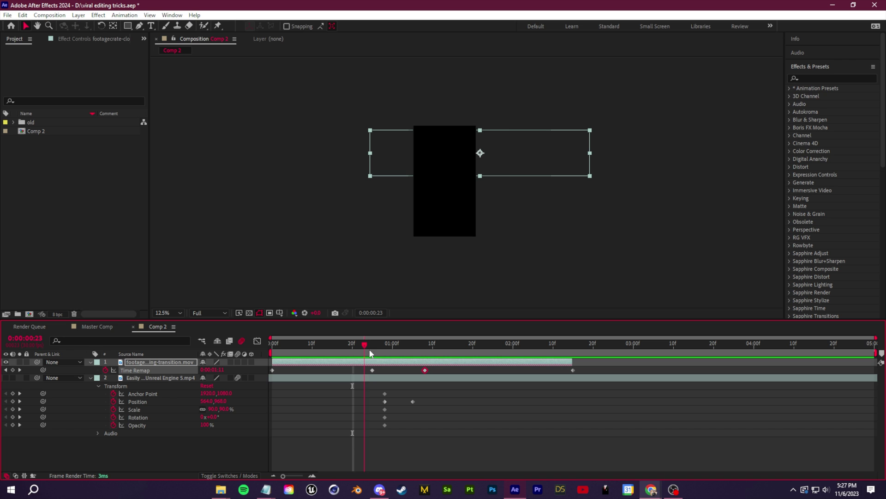
left_click(370, 353)
left_click(452, 358)
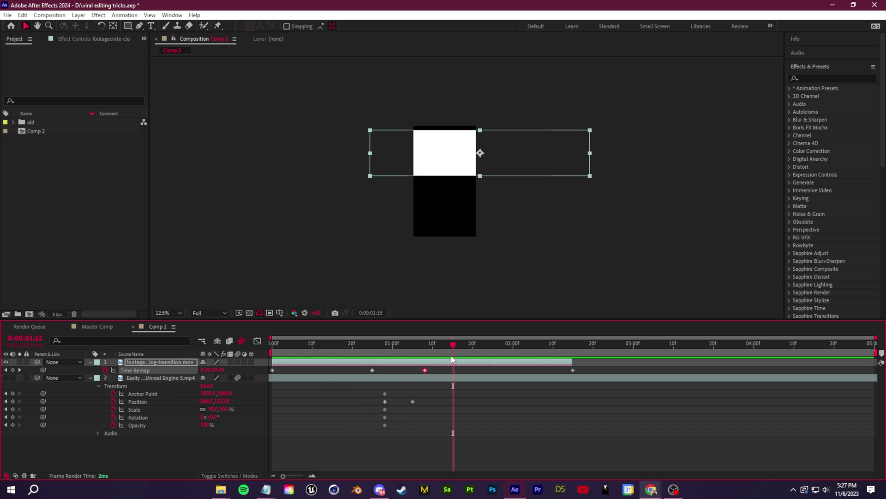
Show the talking-head layer again and play back the retimed rip over it.
left_click(5, 378)
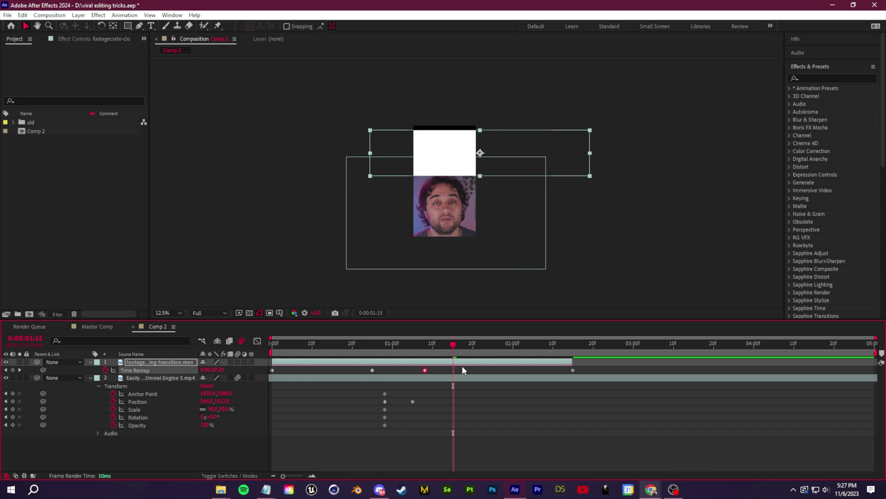
left_click_drag(453, 352, 348, 356)
key("space")
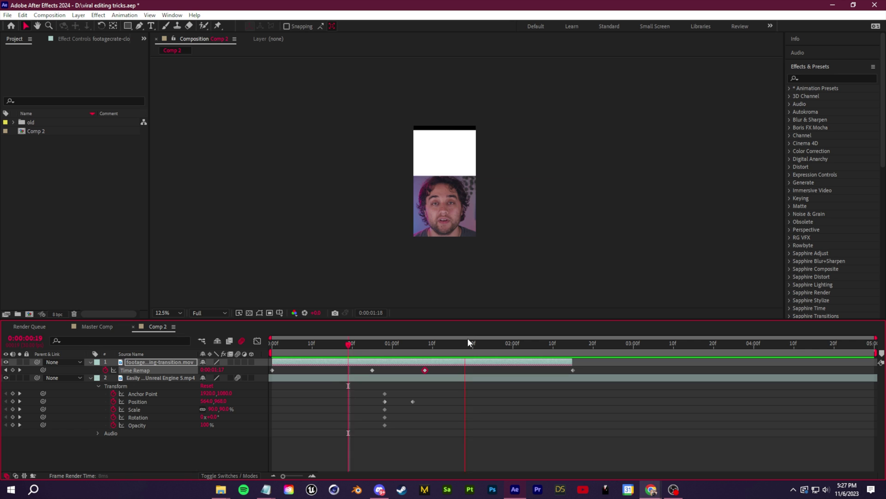
key("space")
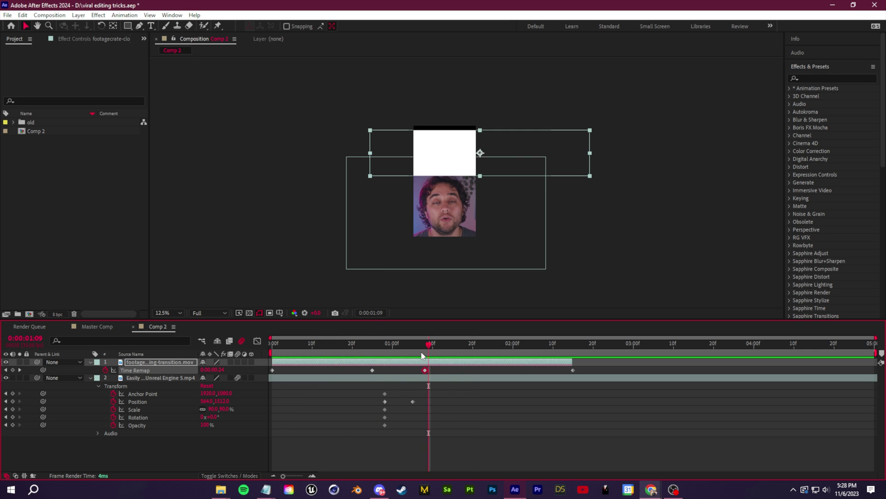
Speed up the rip by moving its ending Time Remap keyframe to about 0:00:01:04, and play it back.
left_click_drag(423, 353, 410, 375)
key("space")
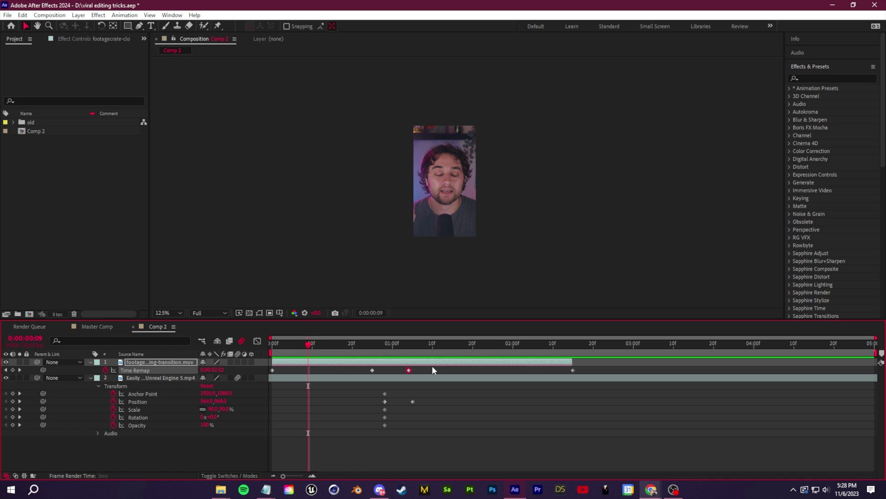
key("space")
scroll(441, 291, "up", 1)
key("comma")
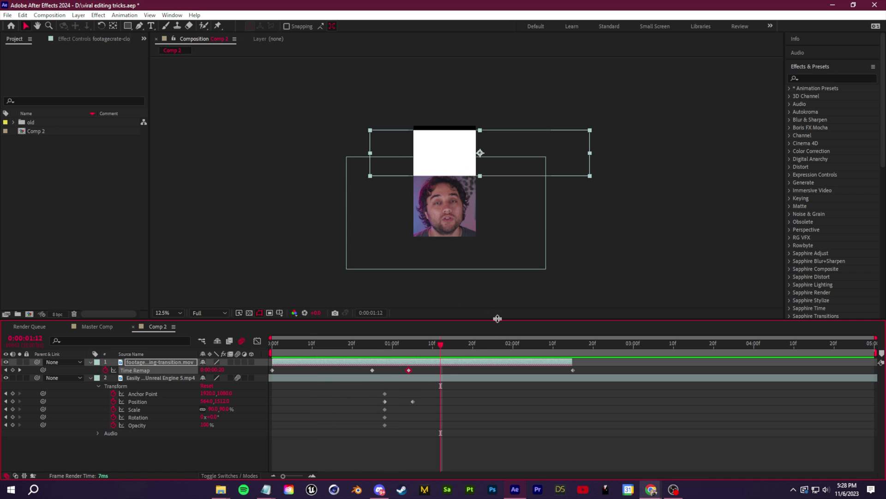
At 0:00:00:29, assign the cloth-ripping transition layer as the talking-head layer's track matte.
left_click_drag(431, 347, 388, 347)
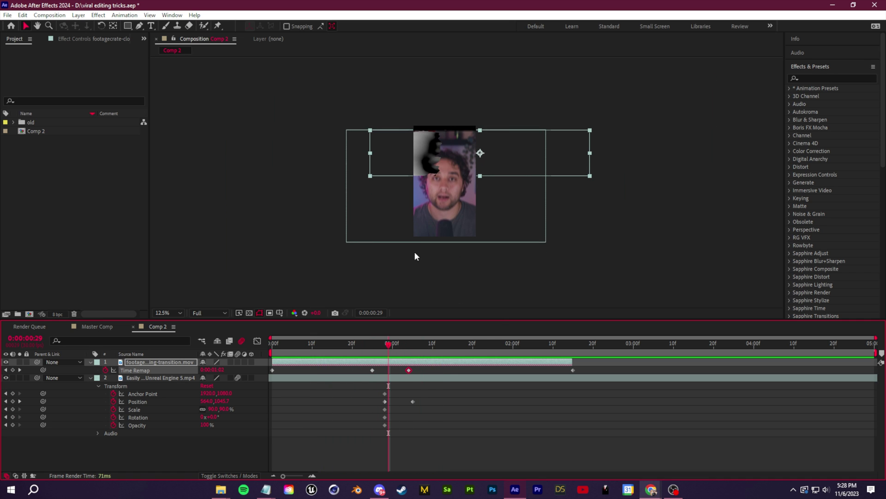
key("period")
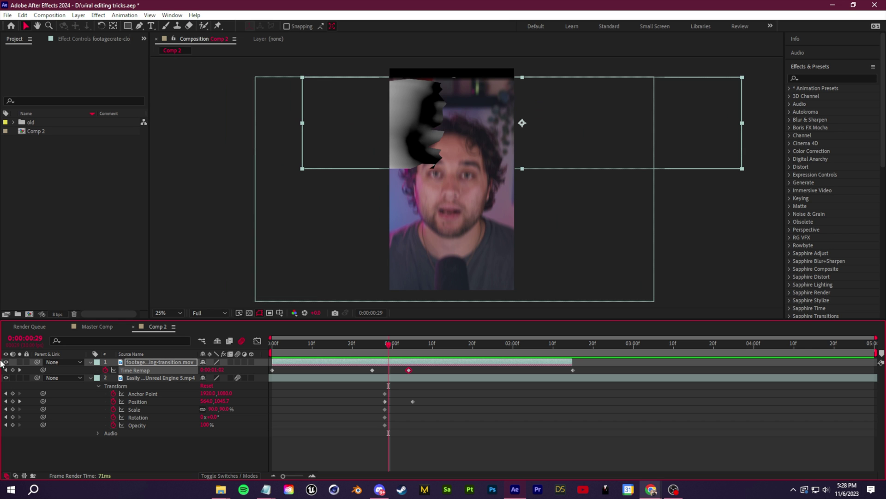
left_click(161, 362)
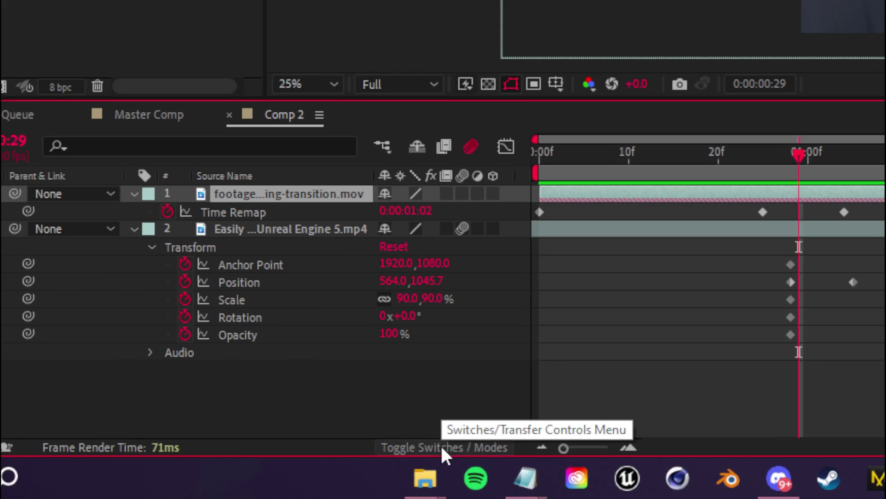
left_click(228, 475)
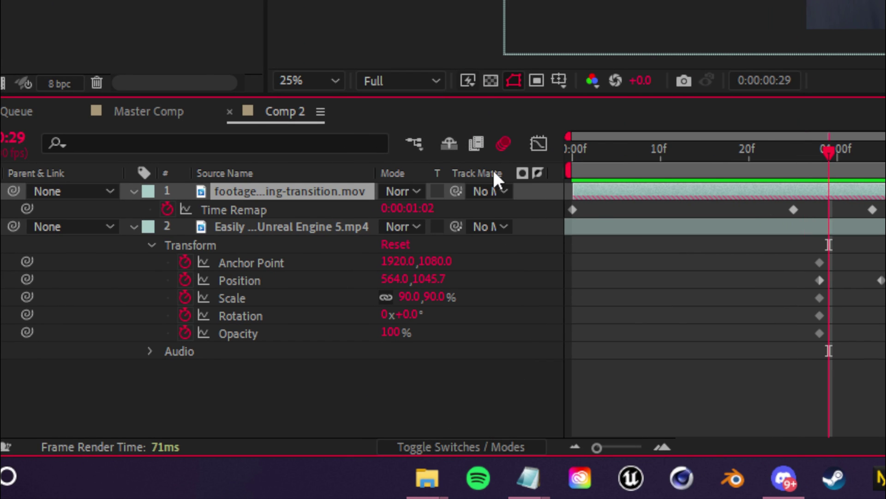
left_click(489, 226)
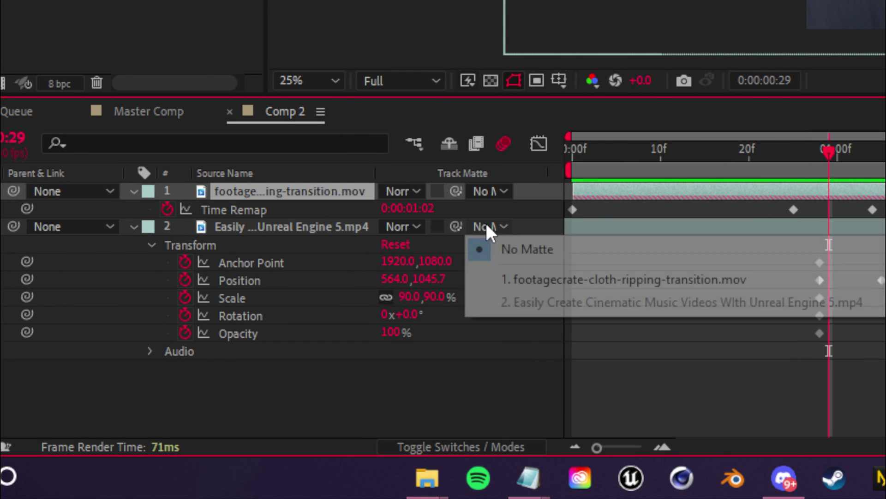
left_click(418, 414)
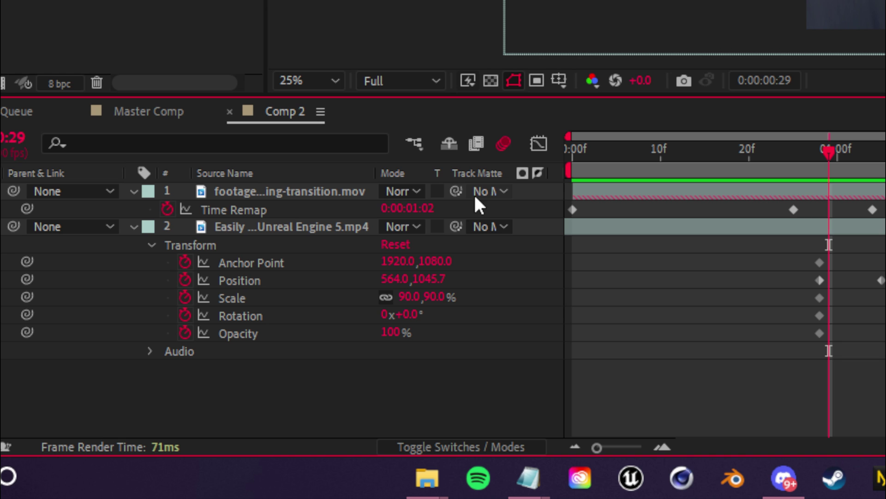
left_click_drag(457, 224, 466, 235)
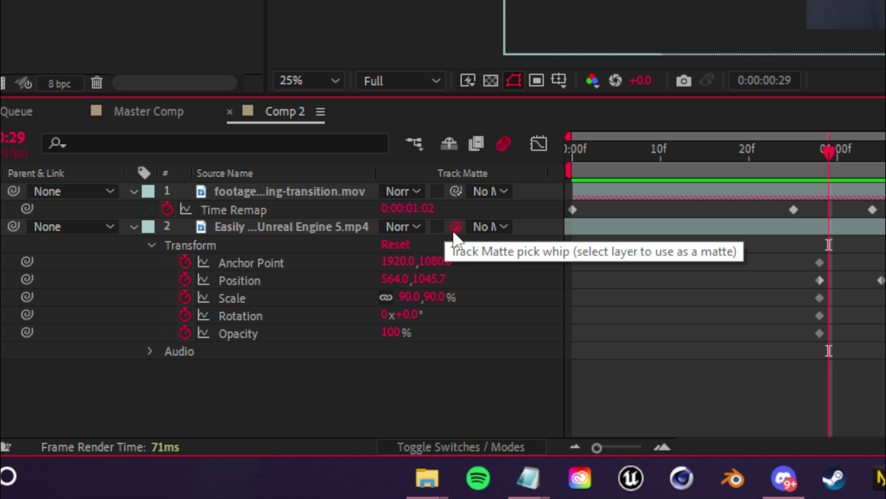
left_click_drag(469, 174, 269, 198)
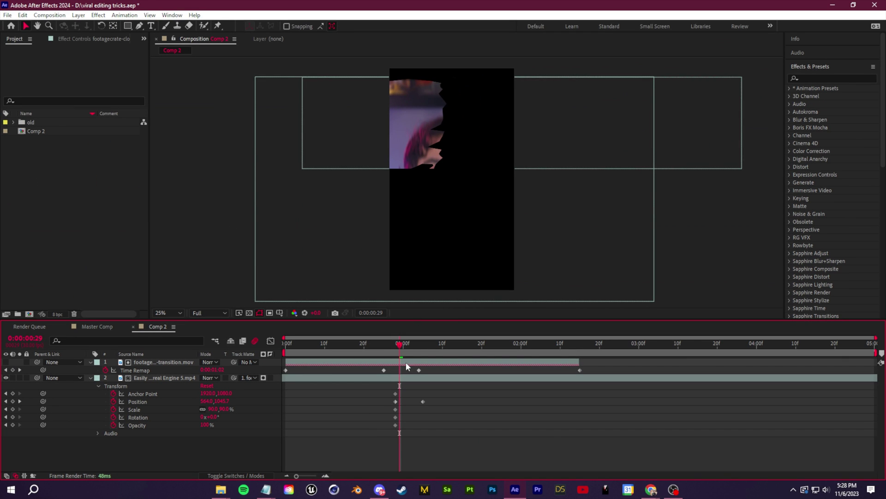
Invert the talking-head layer's track matte so the footage is torn away, and play back the rip.
left_click_drag(389, 344, 404, 365)
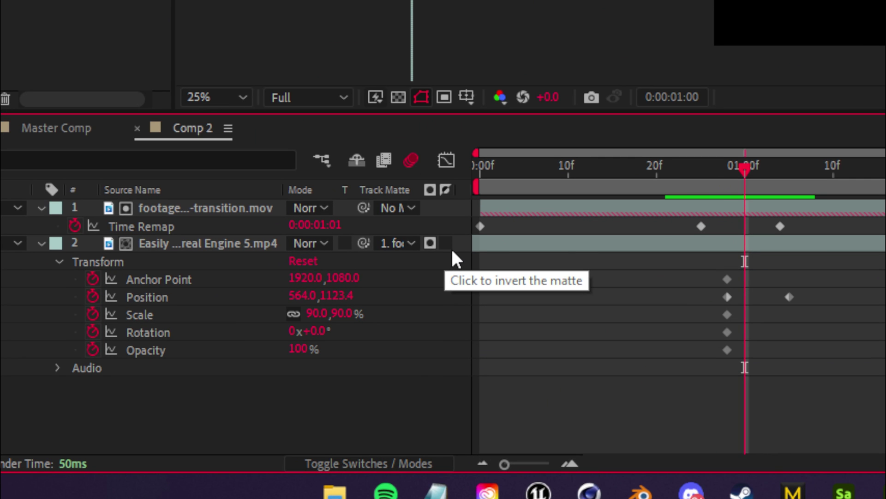
left_click(447, 243)
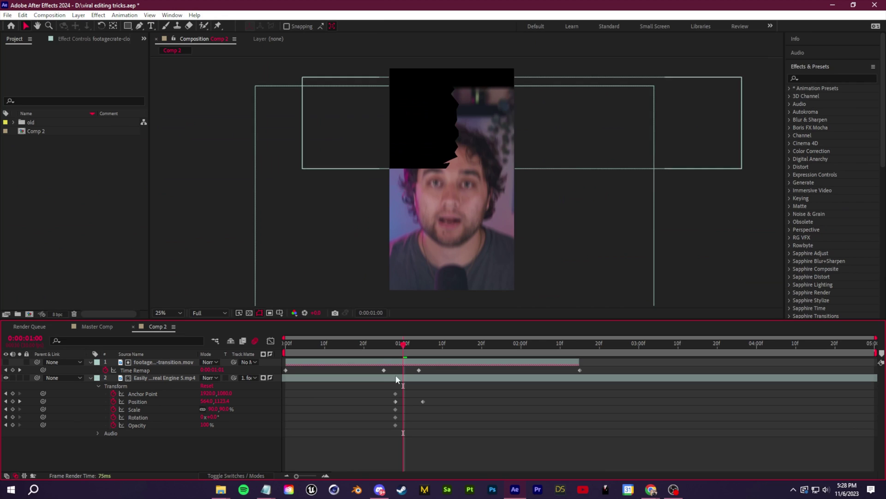
left_click(721, 181)
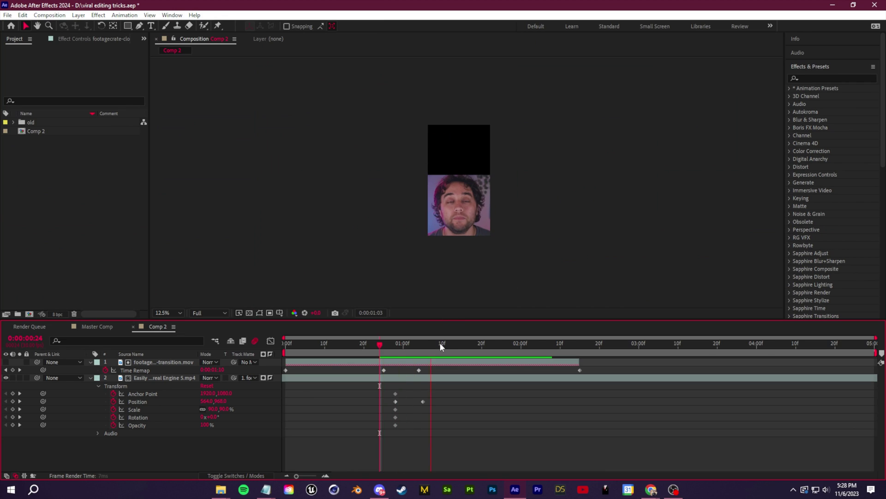
key("space")
Check the torn-away area against the transparency grid at about 0:00:01:01.
left_click_drag(428, 348, 408, 348)
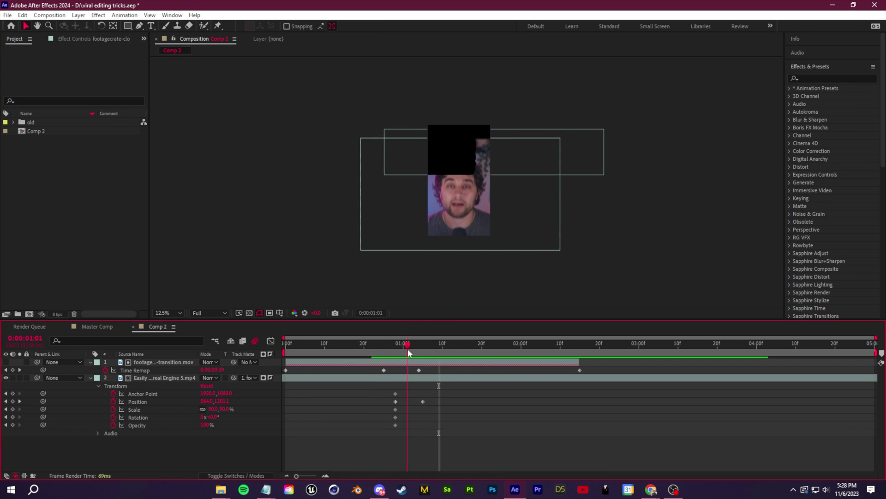
left_click(250, 312)
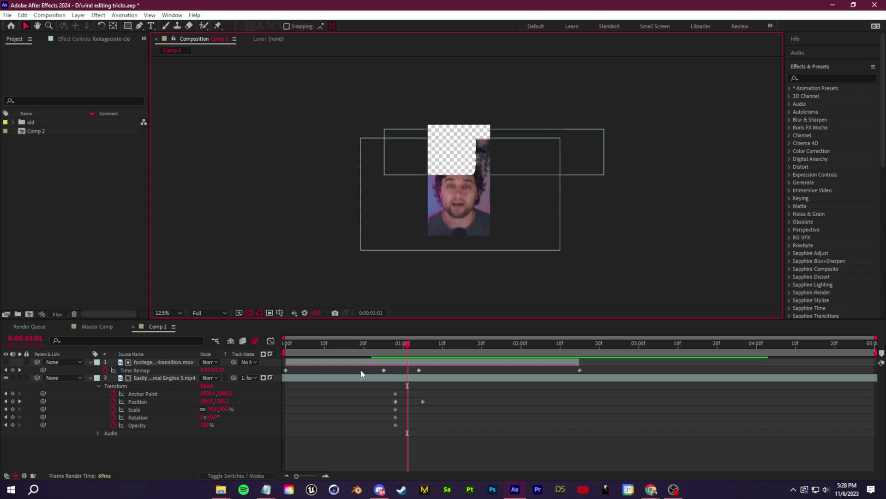
left_click_drag(405, 346, 405, 353)
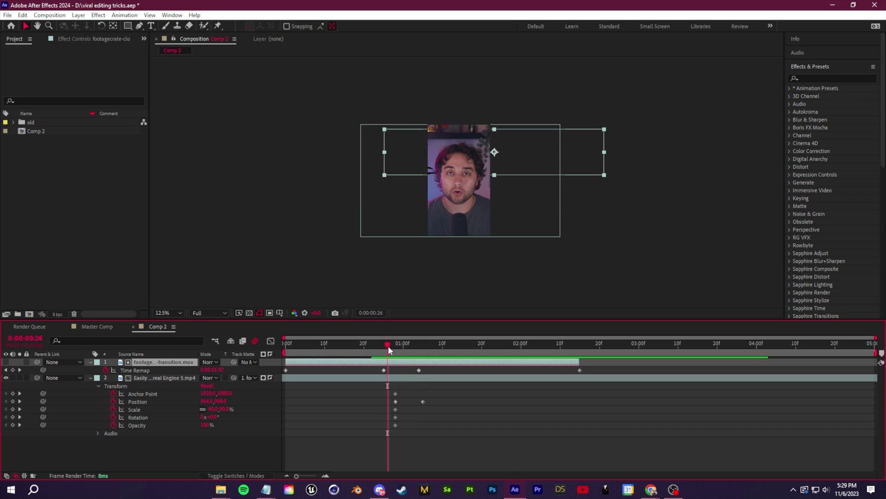
Scrub the rip to 0:00:01:00 and inspect its torn edge over the talking head up close.
left_click_drag(389, 346, 403, 351)
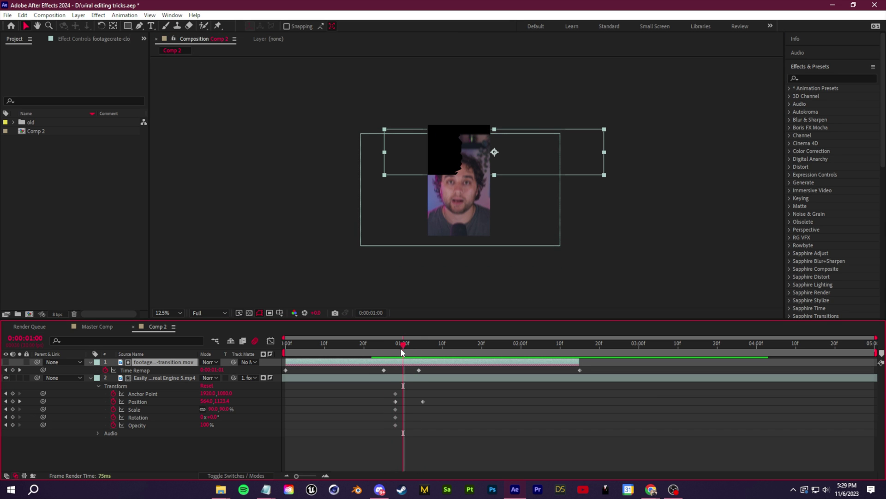
key("space")
left_click_drag(428, 178, 420, 201)
scroll(420, 201, "up", 1)
key("space")
left_click_drag(436, 297, 436, 269)
mouse_move(404, 349)
left_mouse_down()
mouse_move(415, 350)
mouse_move(384, 350)
mouse_move(402, 351)
left_mouse_up()
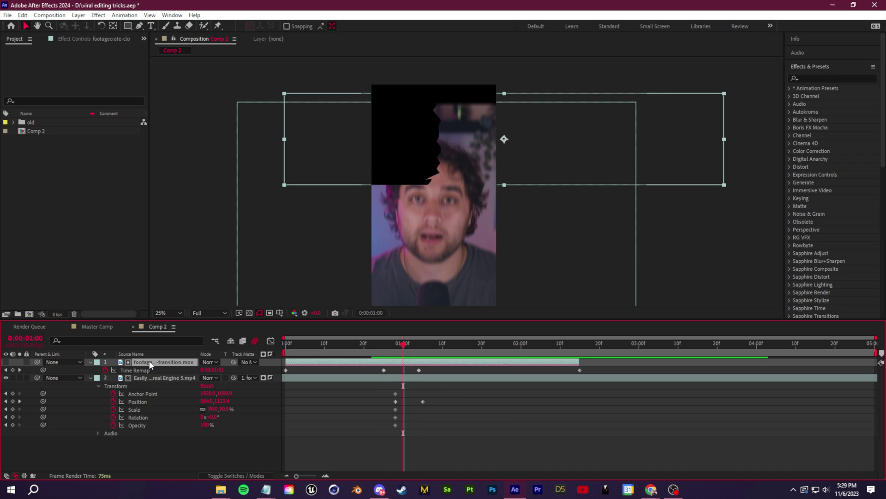
Draw a closed mask with a jagged upper edge across the bottom of the rip on the cloth-ripping transition layer at 0:00:01:00.
left_click(139, 26)
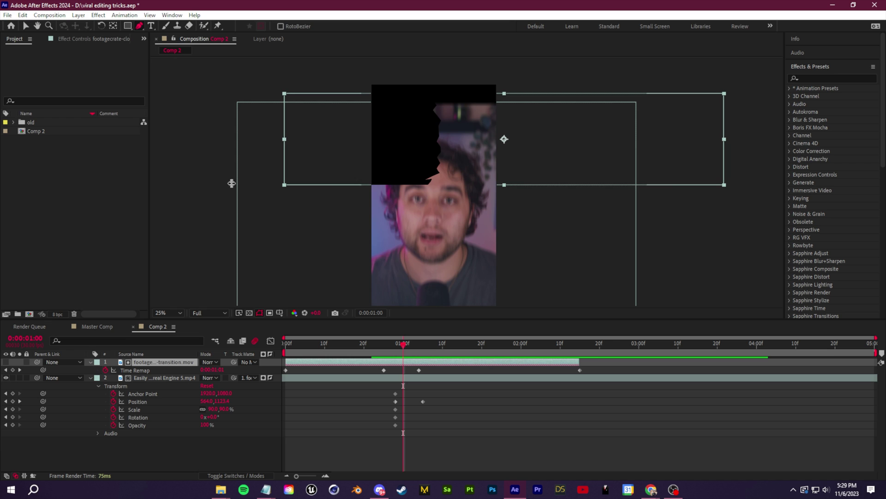
left_click(333, 193)
left_click(360, 181)
left_click(379, 179)
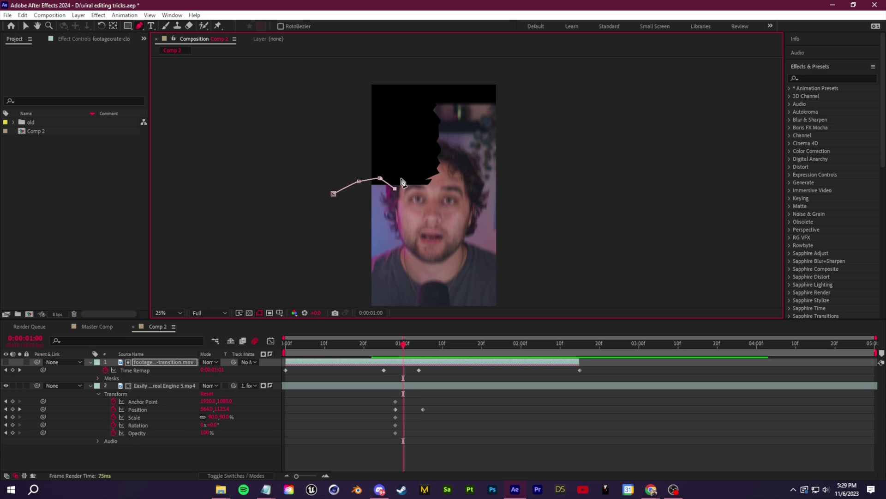
left_click(476, 185)
left_click(507, 176)
left_click(591, 207)
left_click(555, 256)
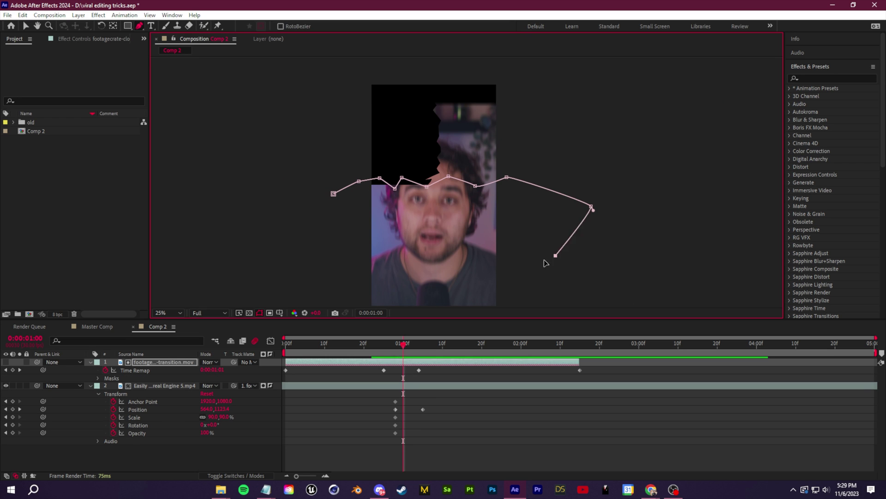
left_click(418, 264)
left_click(378, 257)
left_click(310, 243)
left_click(333, 194)
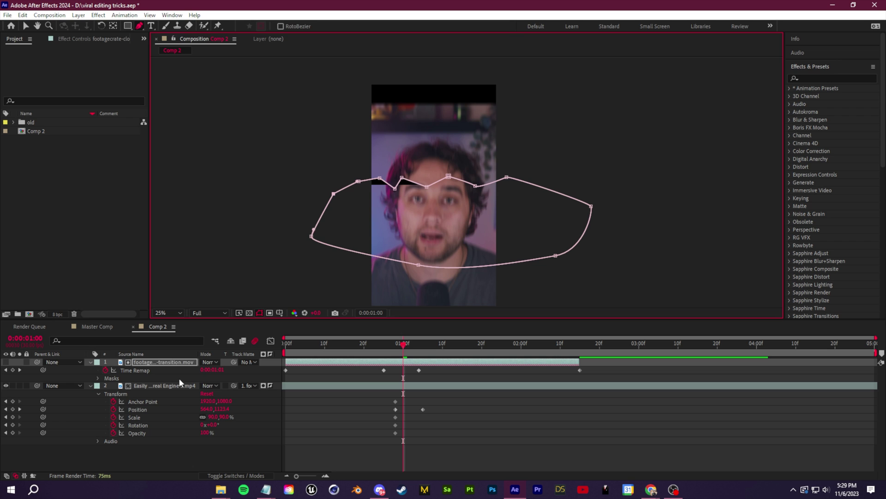
Set the transition layer's new mask to Subtract and adjust its upper points into a flatter, uneven torn edge.
left_click(169, 365)
key("m")
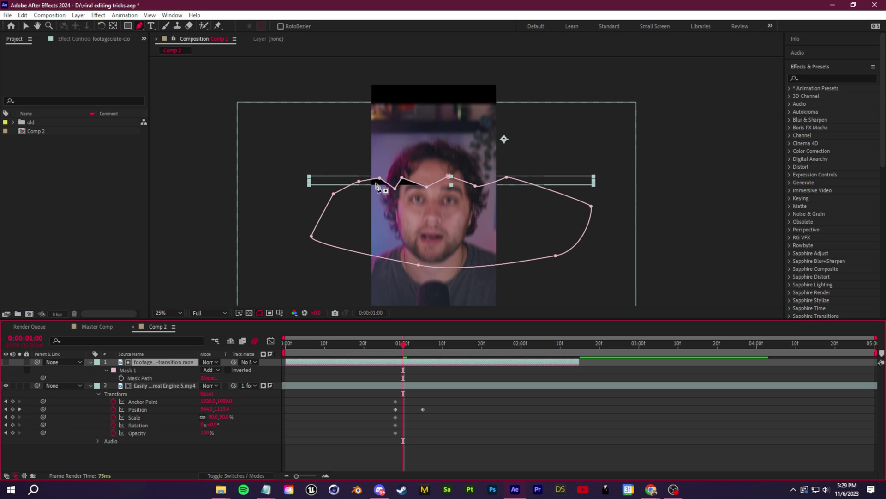
left_click(217, 371)
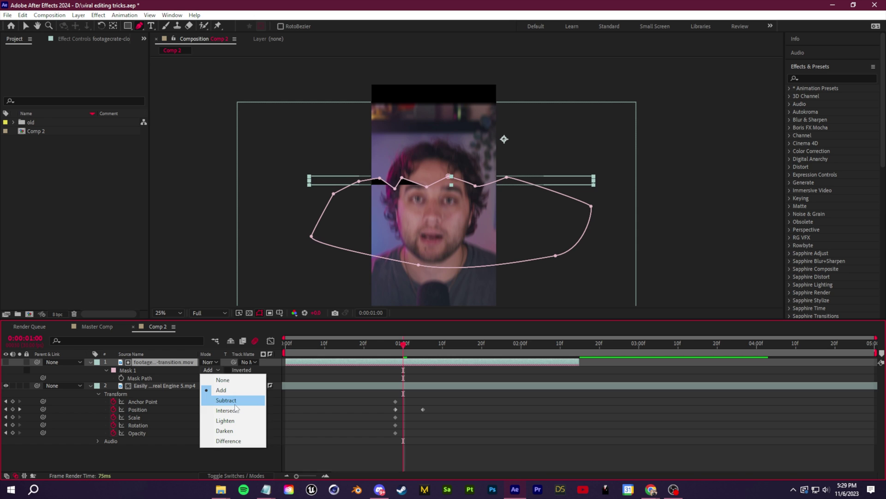
left_click(233, 401)
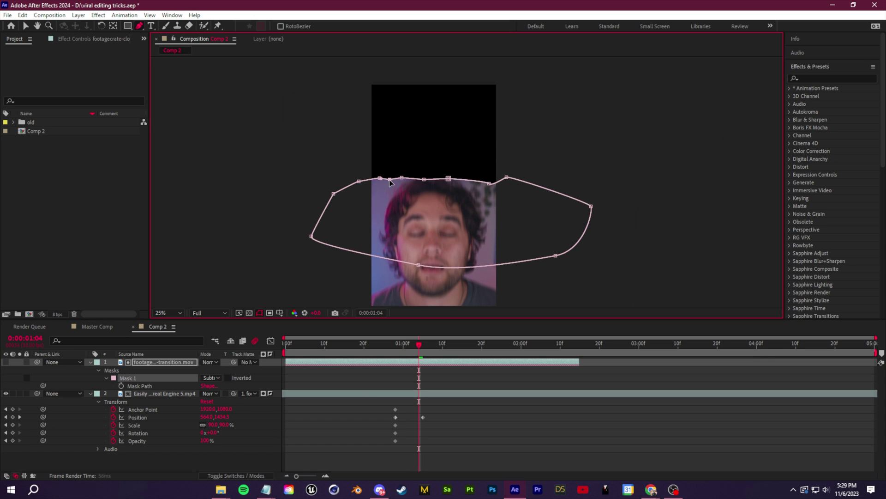
Play back the masked rip from the start and check it against the transparency grid.
left_click(560, 422)
left_click_drag(418, 350, 325, 350)
scroll(392, 257, "down", 1)
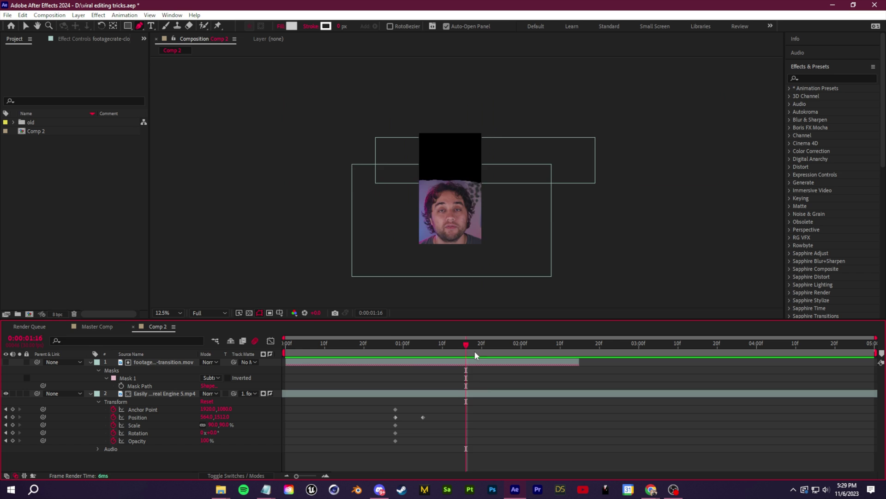
left_click_drag(475, 351, 285, 351)
key("space")
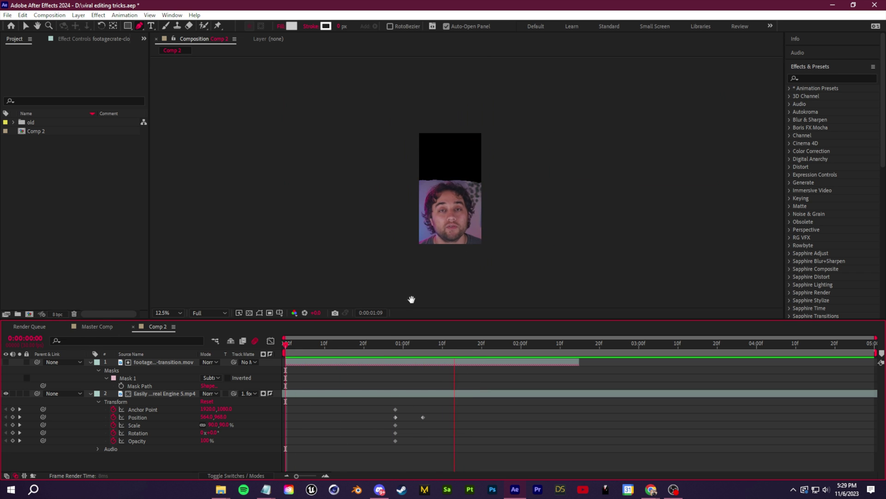
key("space")
left_click_drag(458, 350, 306, 347)
key("space")
left_click(260, 313)
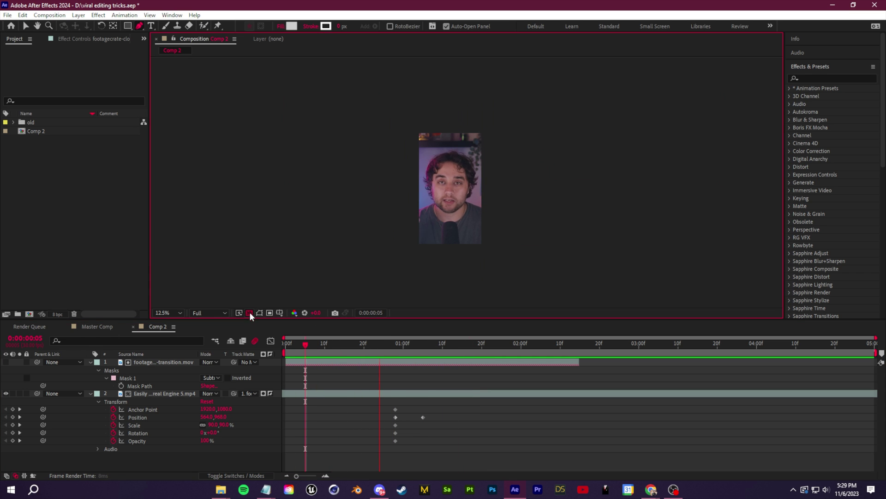
left_click(249, 312)
left_click(250, 313)
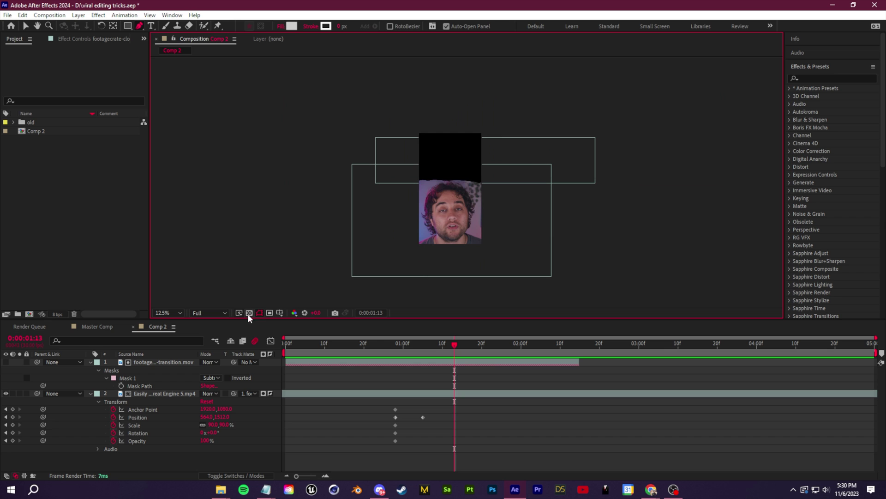
Go to 0:00:01:12 and collapse the properties of the talking-head and transition layers.
left_click(450, 344)
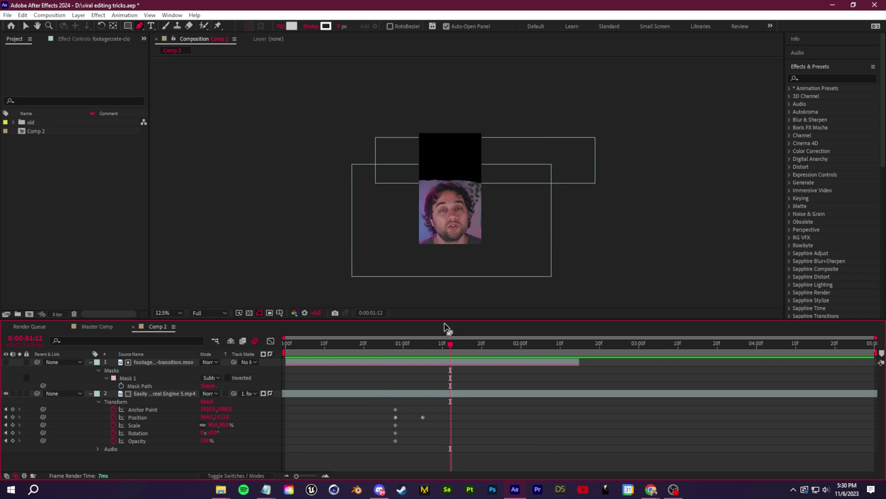
left_click(90, 393)
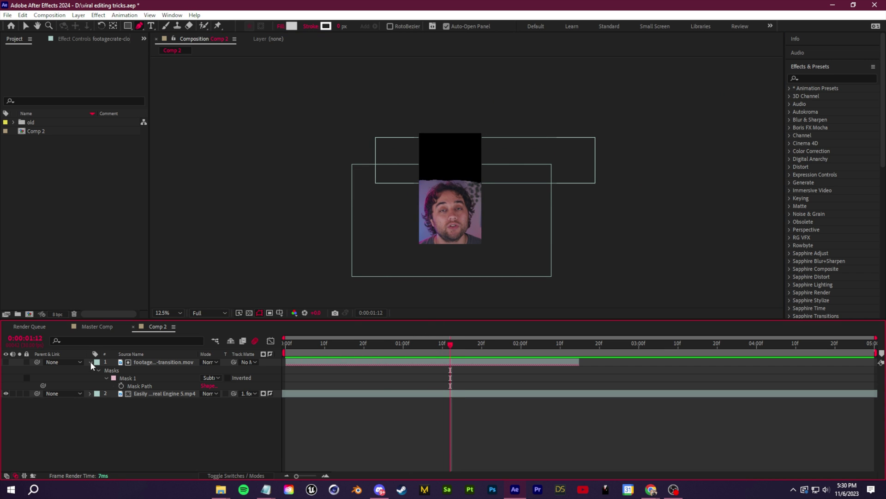
left_click(91, 361)
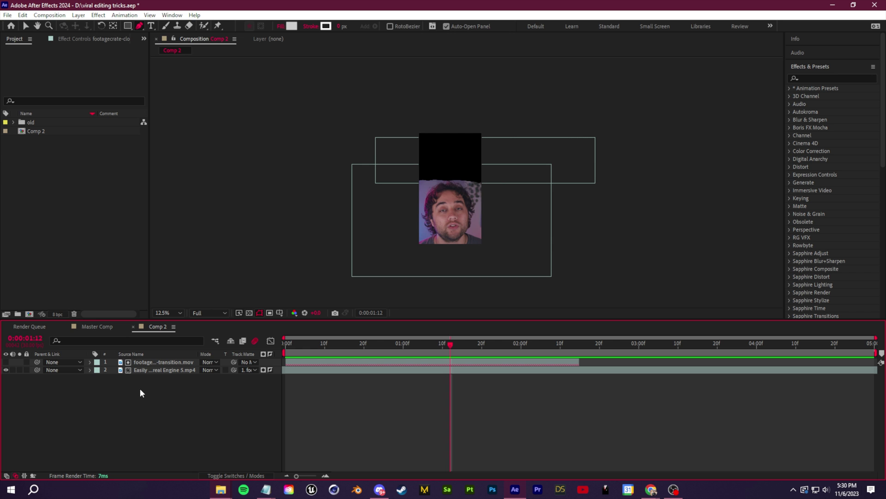
Switch to File Explorer and browse the Mixed Media Texture Bundle, including the paper folder in Still Texture Images.
left_click_drag(885, 0, 382, 57)
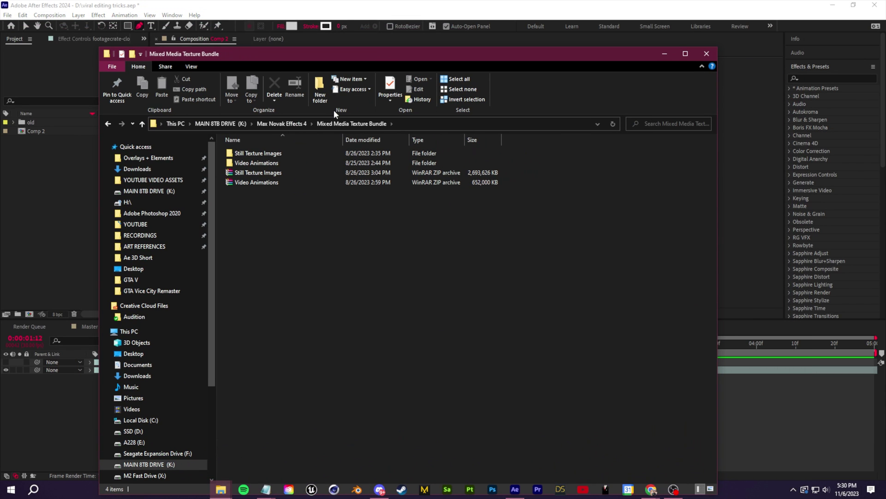
left_click(275, 163)
double_click(275, 164)
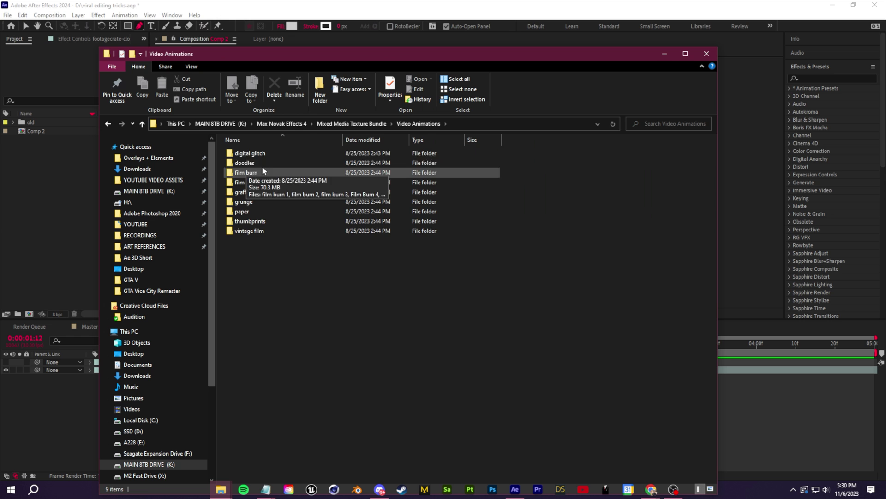
key("alt+Left")
double_click(282, 155)
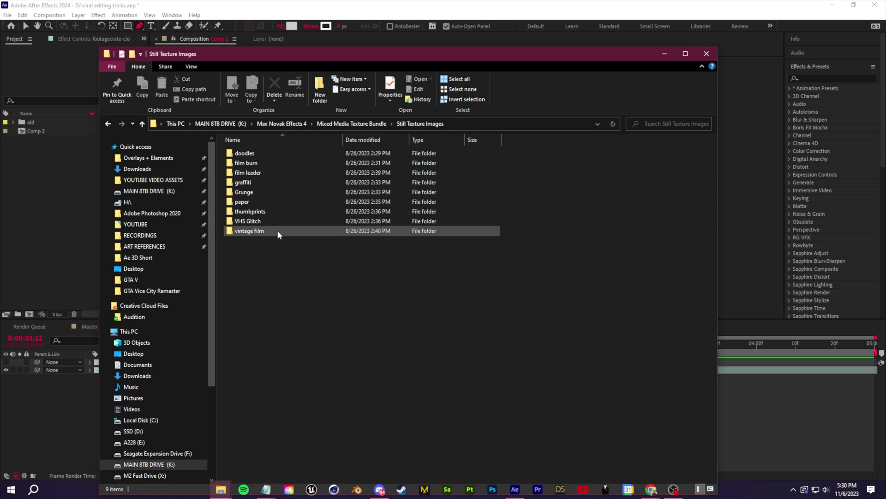
double_click(259, 201)
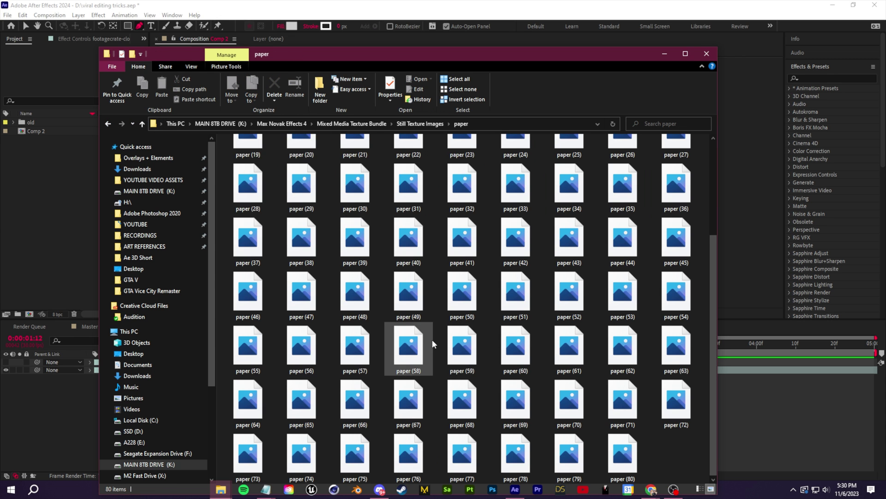
left_click(107, 123)
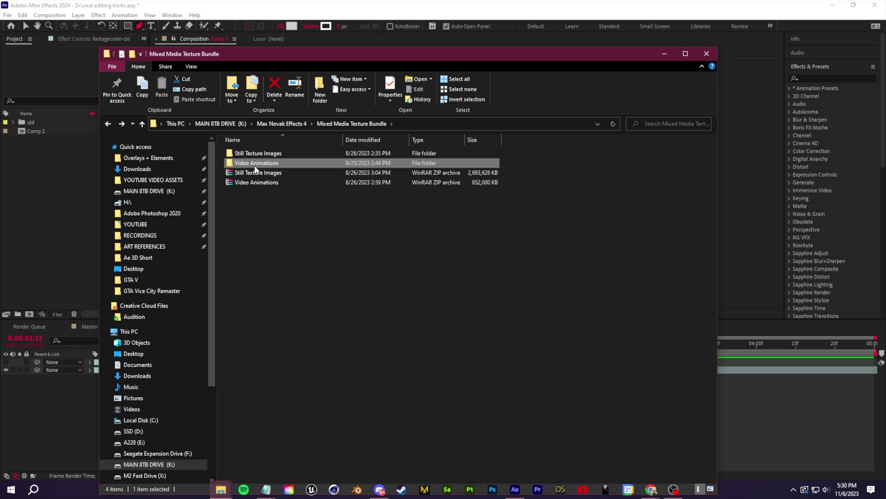
Add Paper 1.mp4 from the paper folder in Video Animations to Comp 2, placed beneath the talking-head layer.
double_click(249, 163)
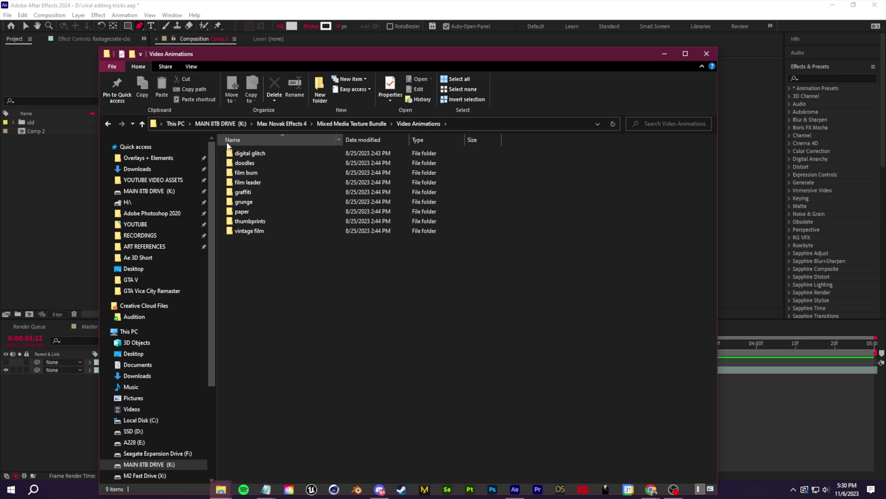
double_click(265, 213)
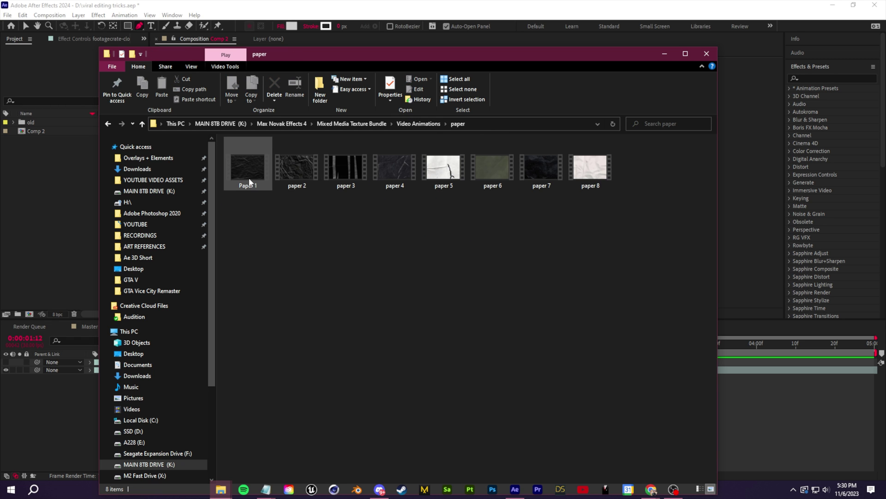
left_click_drag(386, 56, 536, 42)
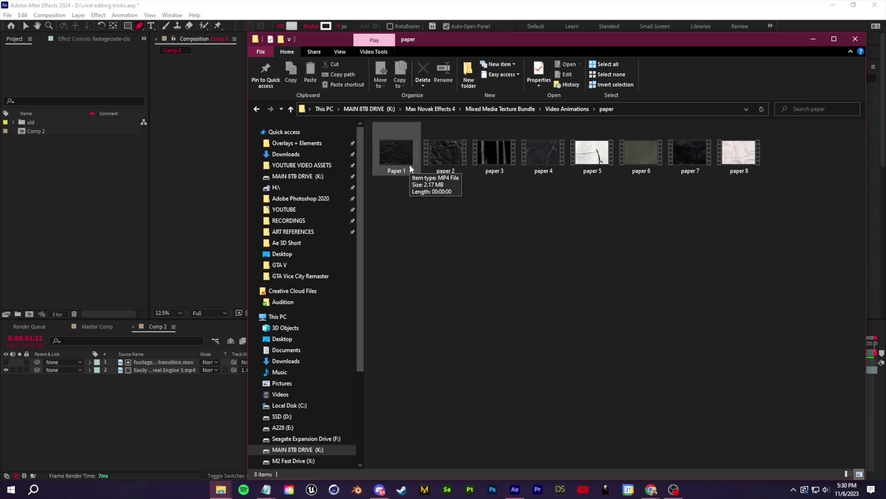
left_click_drag(409, 164, 186, 411)
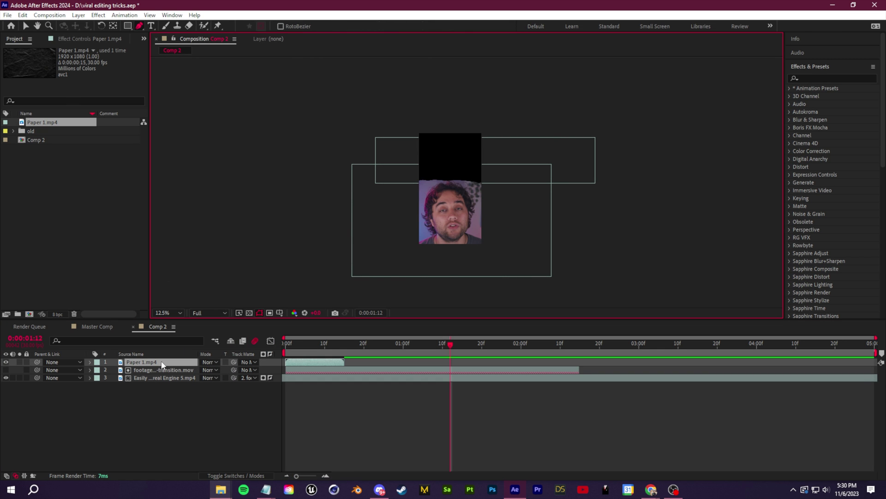
left_click(161, 362)
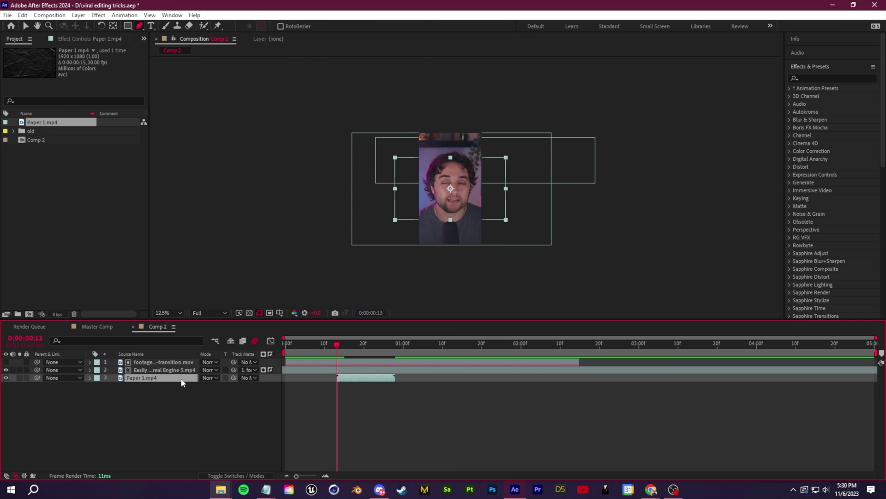
Duplicate the Paper 1.mp4 layer and arrange the copies end to end until they fill the whole composition.
key("ctrl+d")
left_click_drag(352, 377, 771, 380)
key("ctrl+d")
key("ctrl+d")
key("ctrl+d")
key("ctrl+d")
key("ctrl+d")
key("ctrl+d")
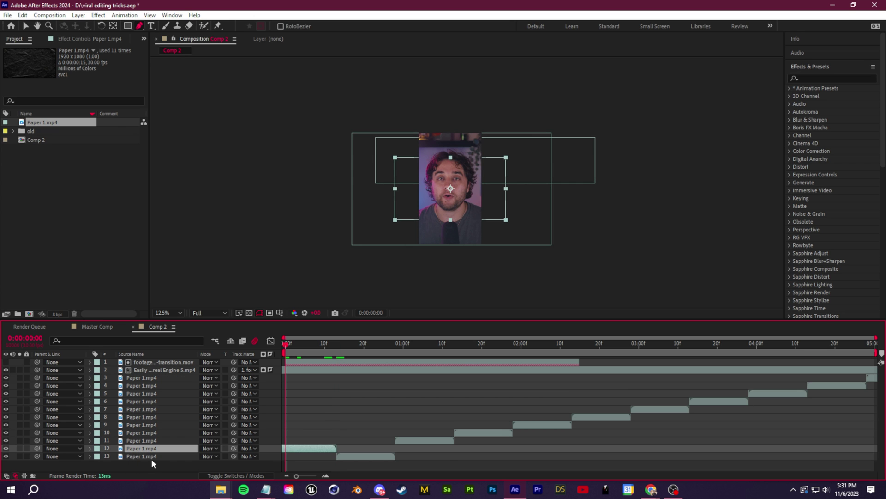
Pre-compose all the Paper 1.mp4 layers into a new composition named "paper bg".
left_click(151, 457)
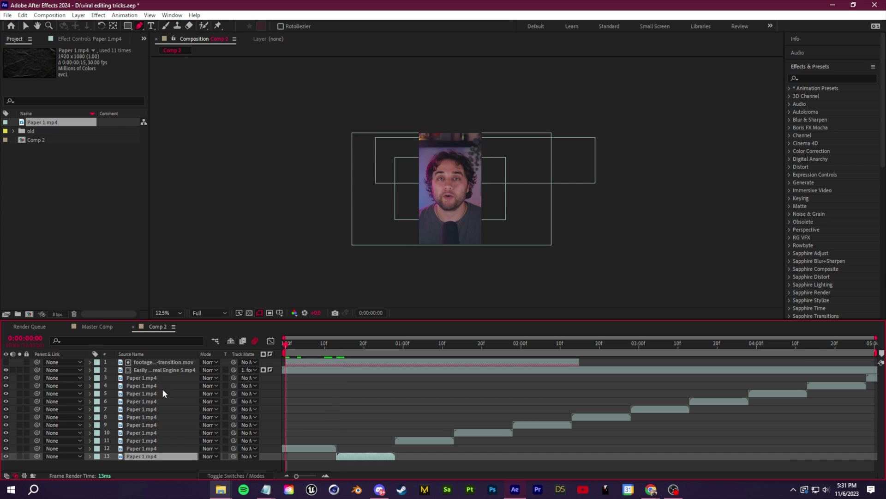
left_click(162, 377, "shift")
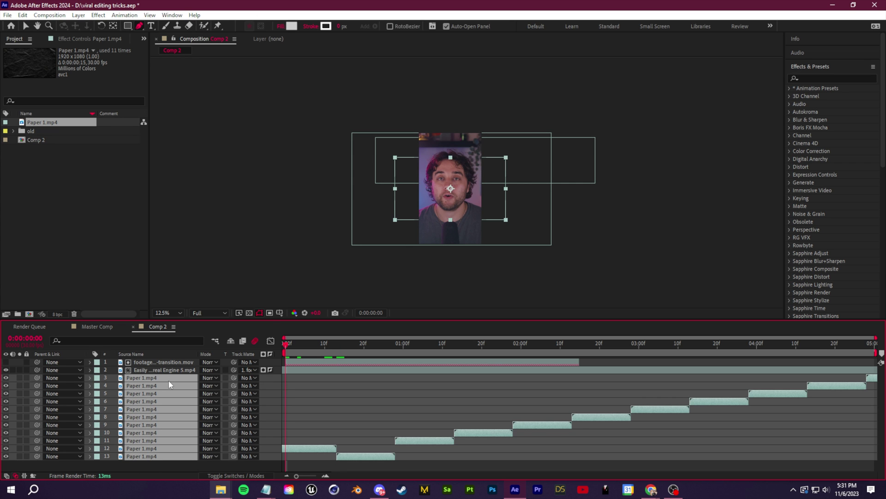
right_click(168, 380)
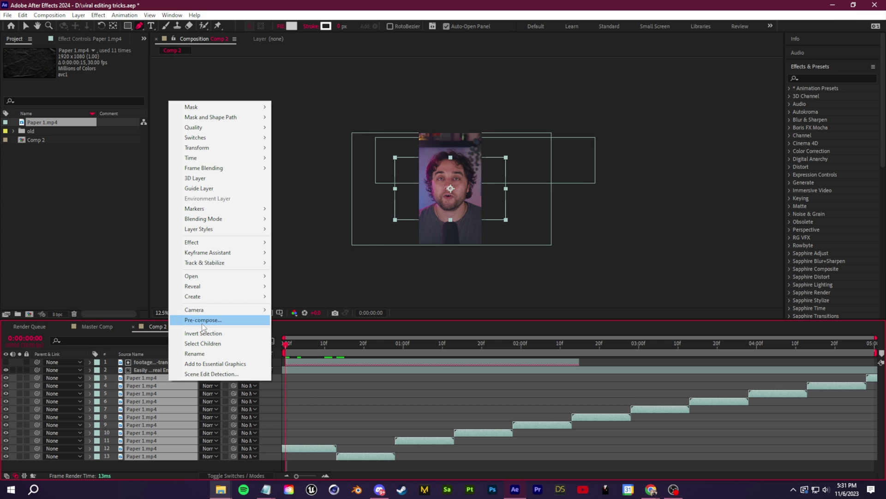
left_click(239, 320)
type("paper")
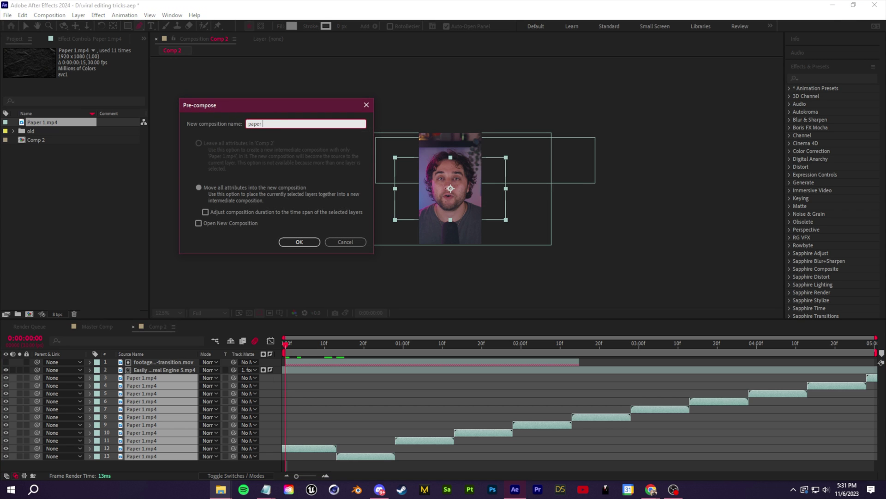
type(" bg")
key("Return")
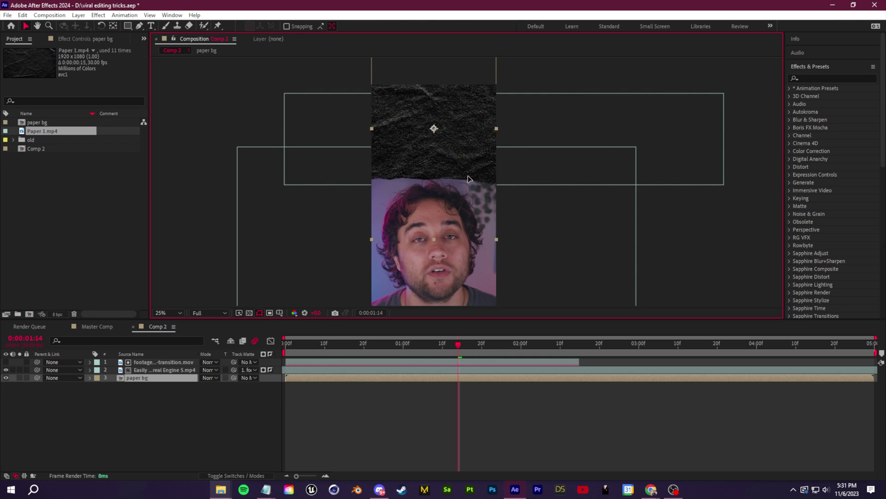
Position the paper bg layer over the torn-away area above the talking head and scale it to 113%.
left_click_drag(468, 179, 452, 156)
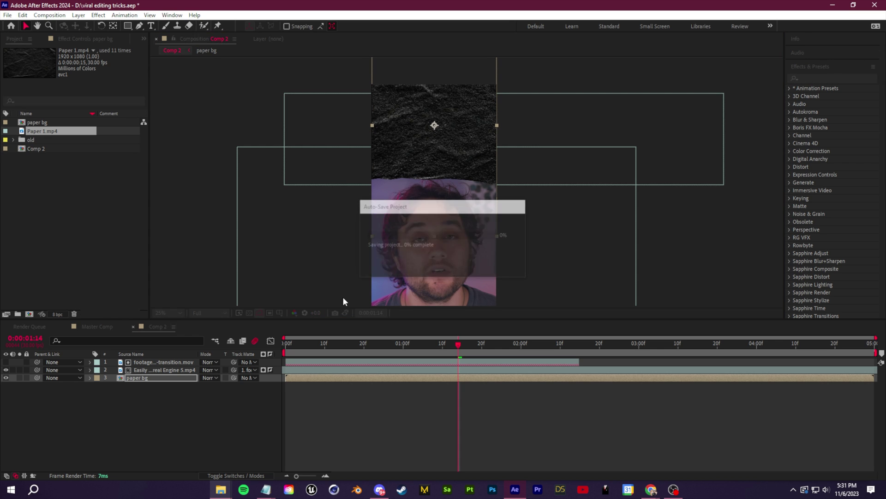
scroll(404, 208, "up", 2)
Compare the tear with paper bg hidden and shown, and try paper bg above the talking-head layer before returning it beneath.
left_click(6, 377)
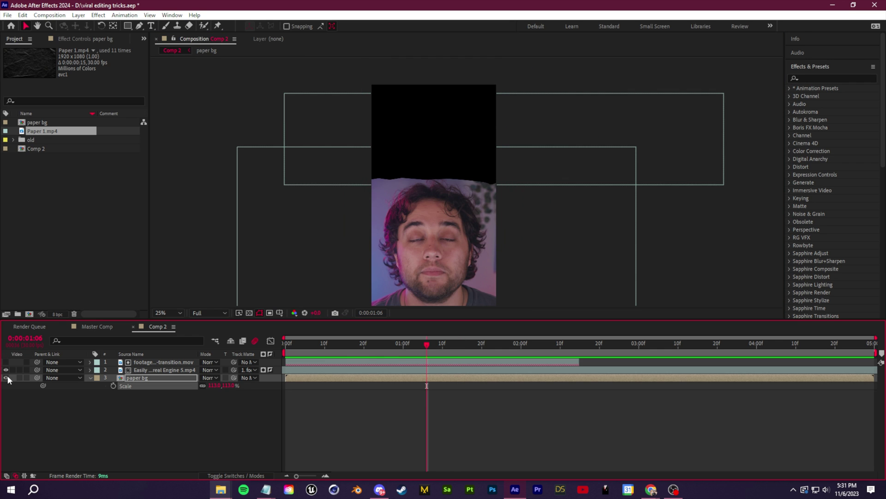
left_click(6, 377)
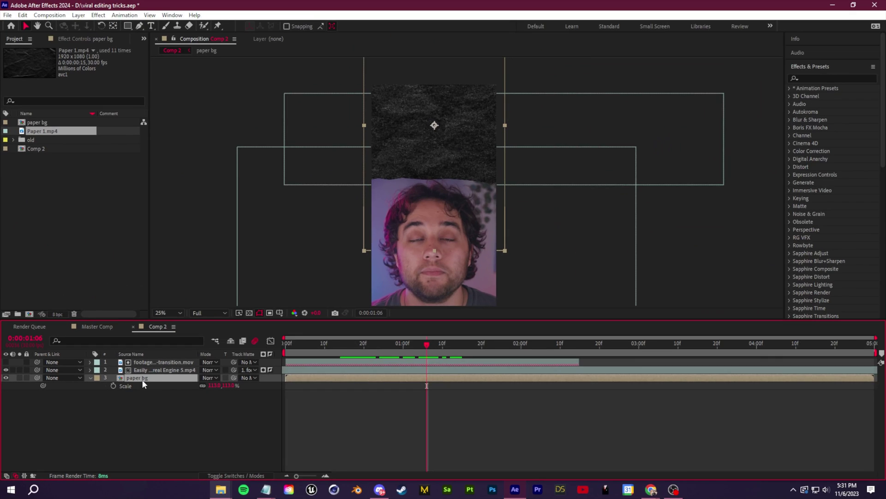
left_click_drag(323, 283, 325, 259)
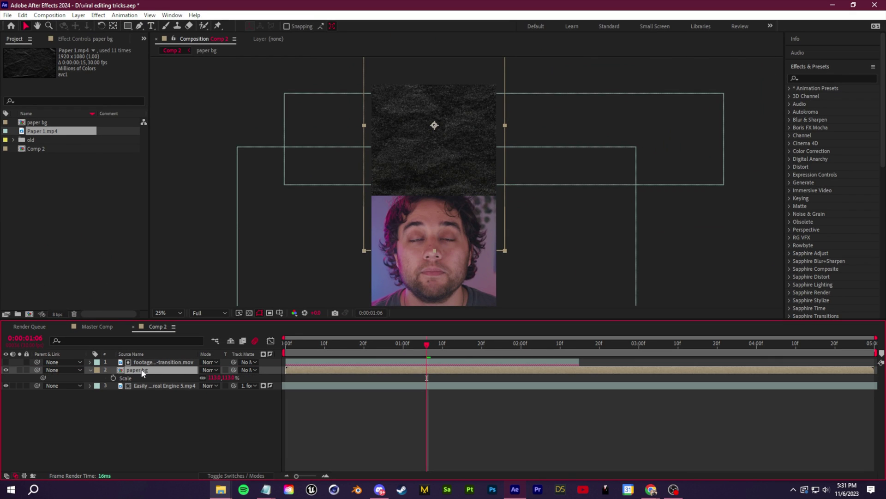
left_click_drag(142, 373, 145, 392)
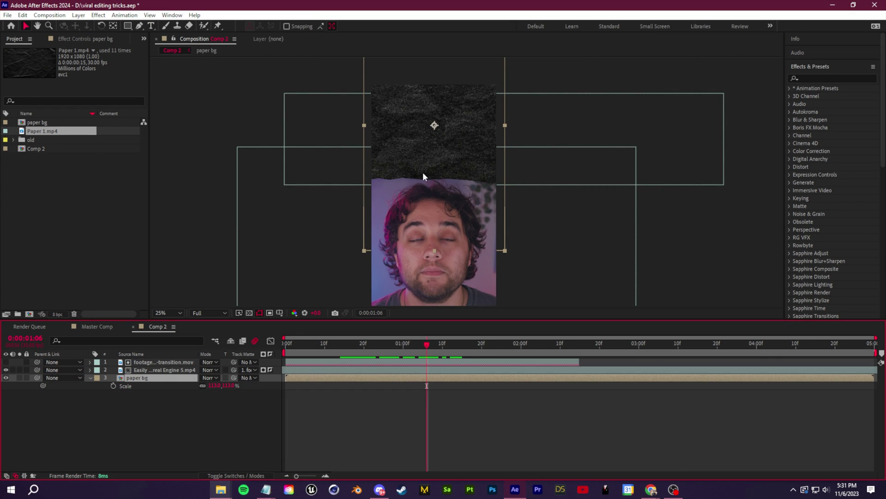
Play the composition from the start to check the scaled paper bg behind the tear.
key("space")
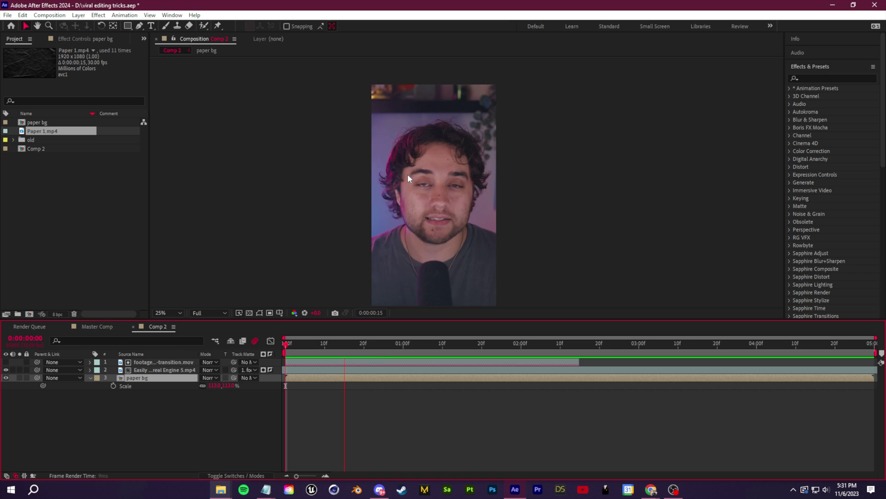
left_click_drag(491, 347, 316, 345)
key("space")
key("space")
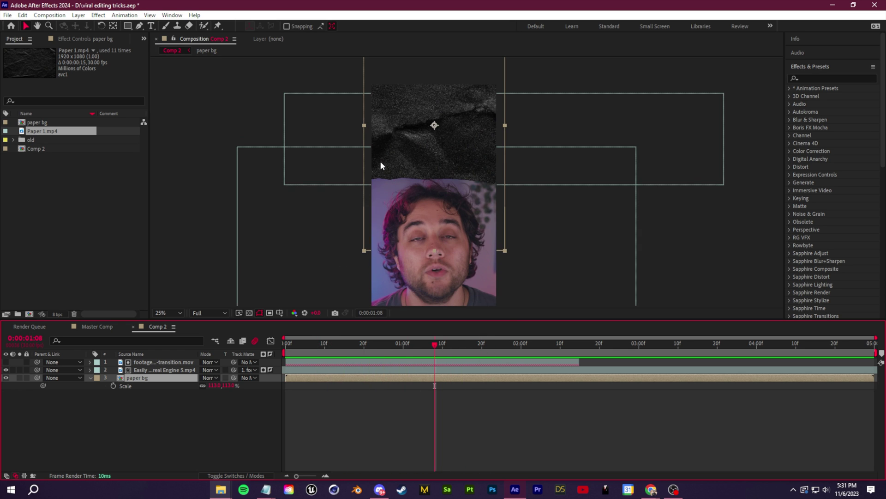
Apply the Posterize Time effect to the paper bg layer with a frame rate of 8.
left_click(826, 78)
type("poster")
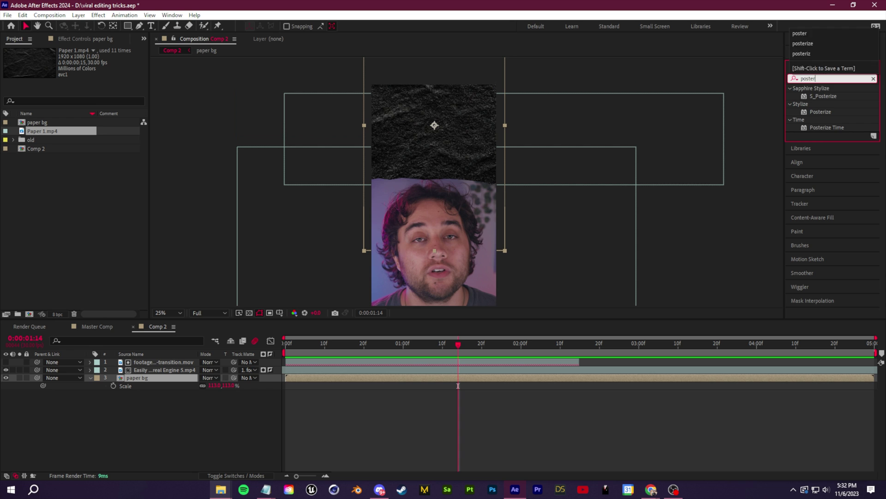
left_click_drag(827, 127, 149, 379)
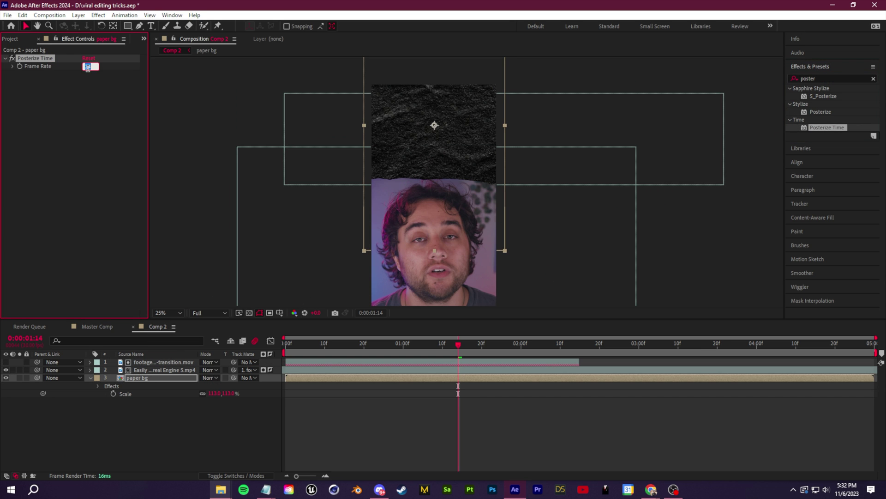
Play back the tear repeatedly from the start and examine the posterized paper background up close.
left_click_drag(458, 344, 283, 362)
key("space")
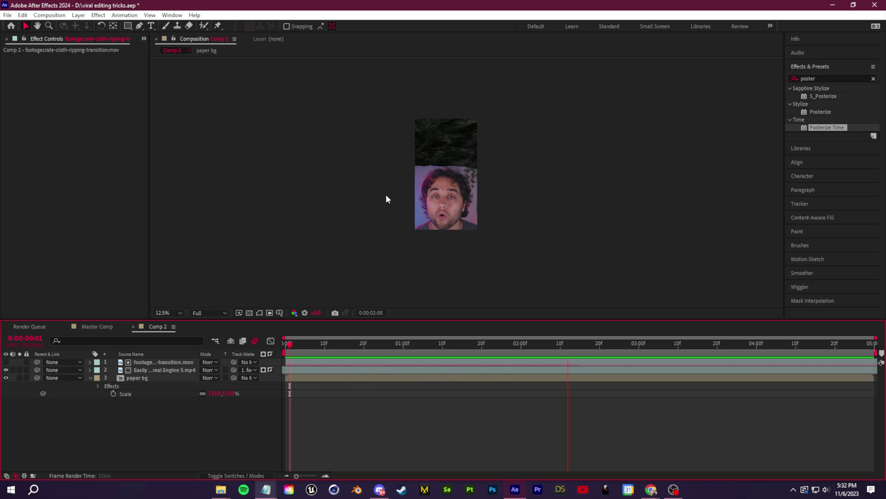
key("space")
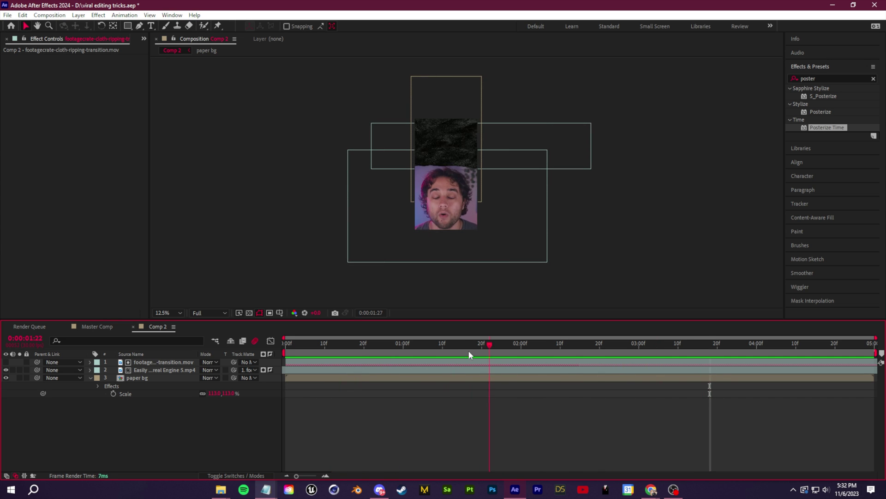
left_click_drag(469, 351, 360, 351)
key("space")
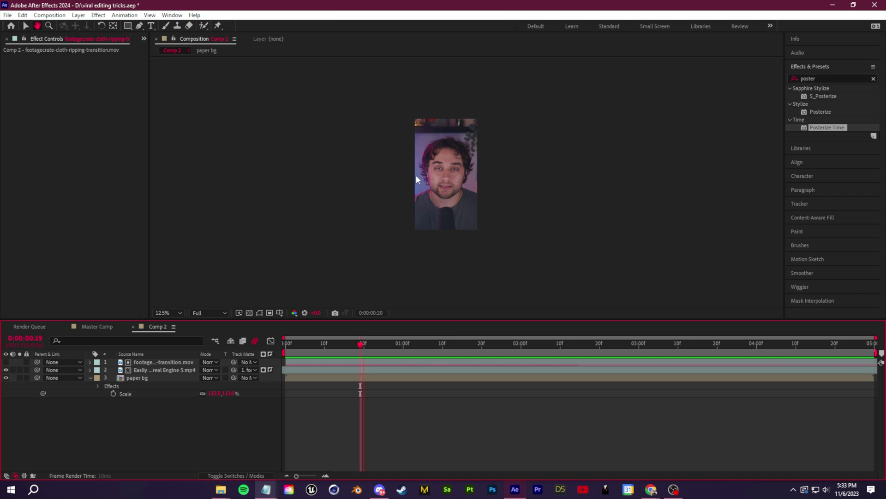
key("space")
scroll(441, 183, "up", 2)
left_click_drag(406, 141, 421, 256)
scroll(434, 204, "down", 1)
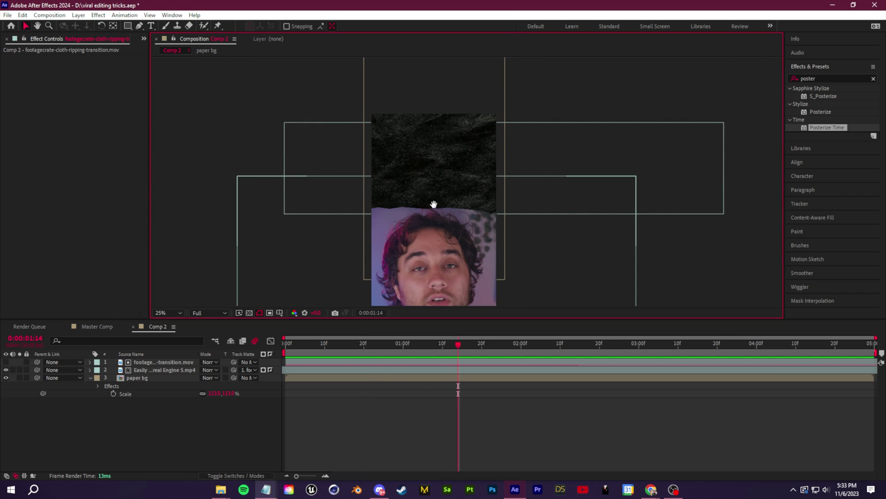
left_click(521, 343)
scroll(476, 155, "down", 1)
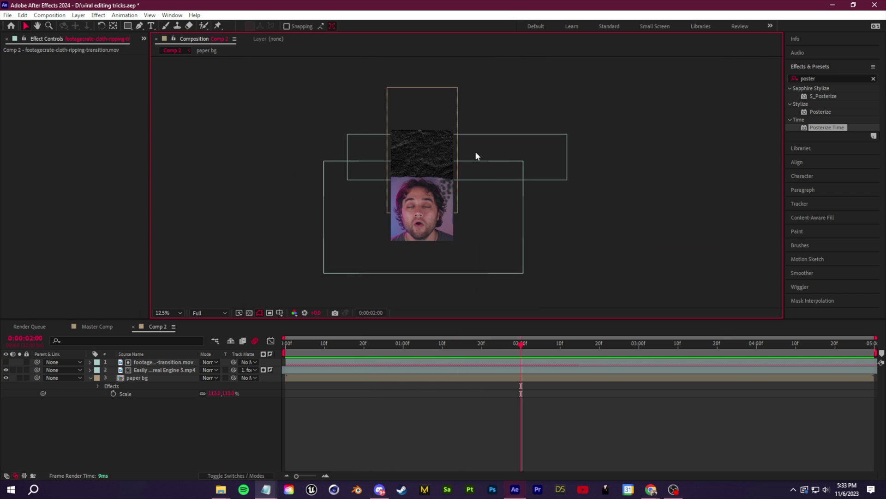
left_click_drag(395, 353, 286, 353)
key("space")
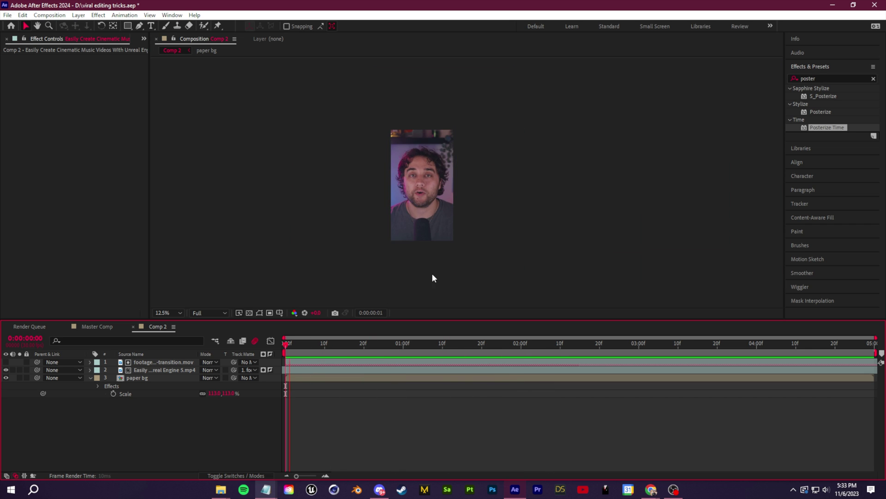
left_click_drag(461, 350, 285, 350)
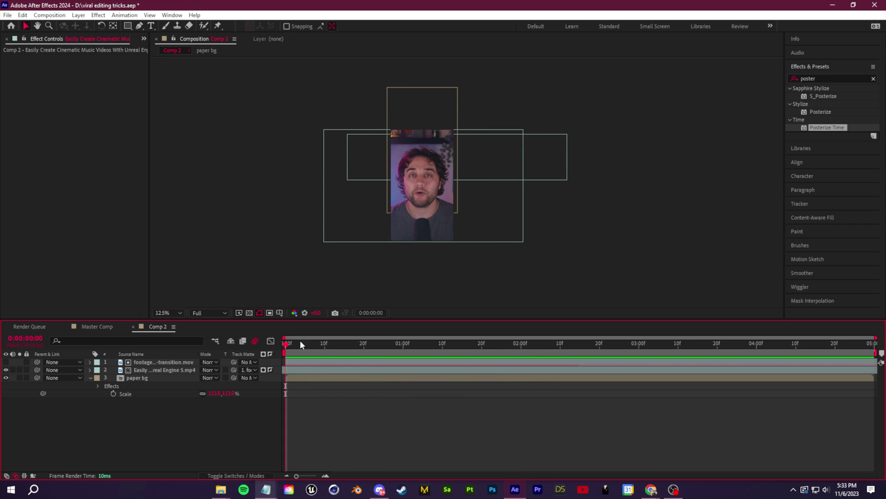
Split the talking-head footage layer at 0:00:02:08.
left_click_drag(447, 346, 513, 347)
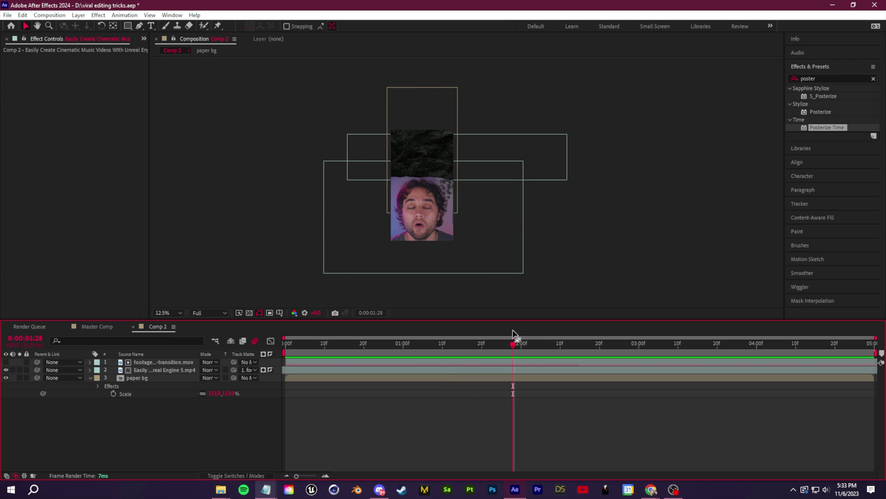
left_click(505, 342)
left_click(165, 370)
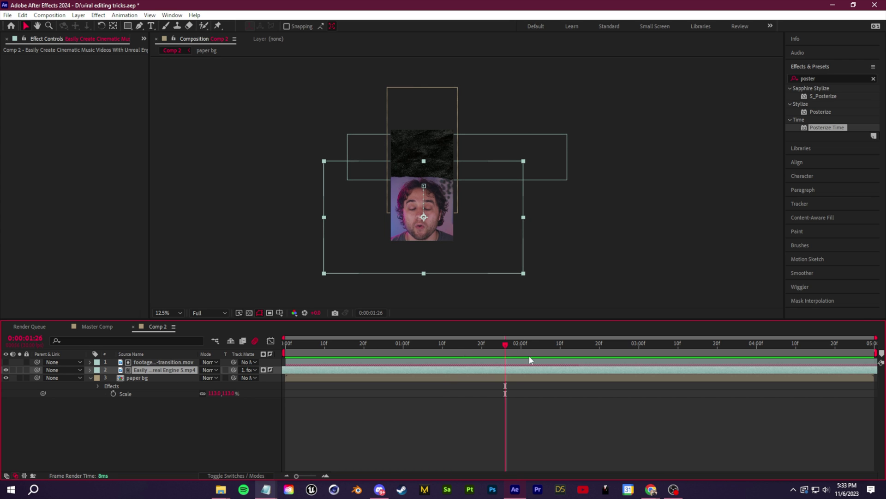
left_click_drag(521, 351, 562, 351)
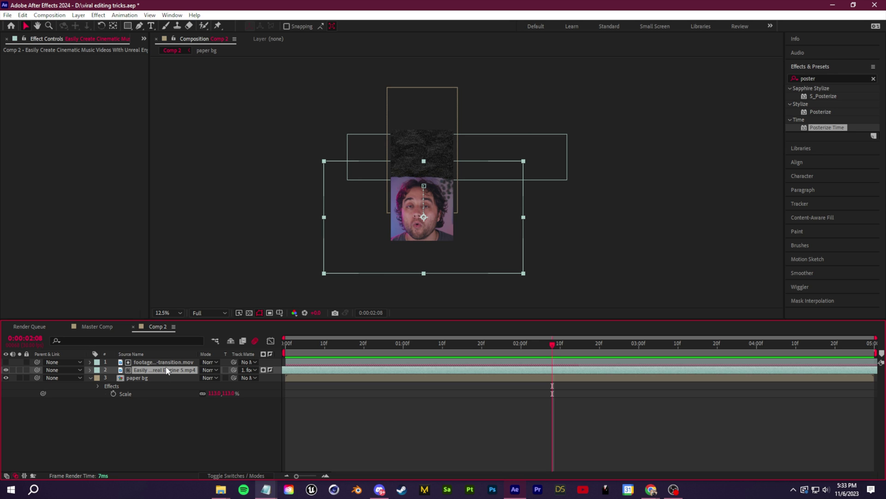
key("ctrl+shift+d")
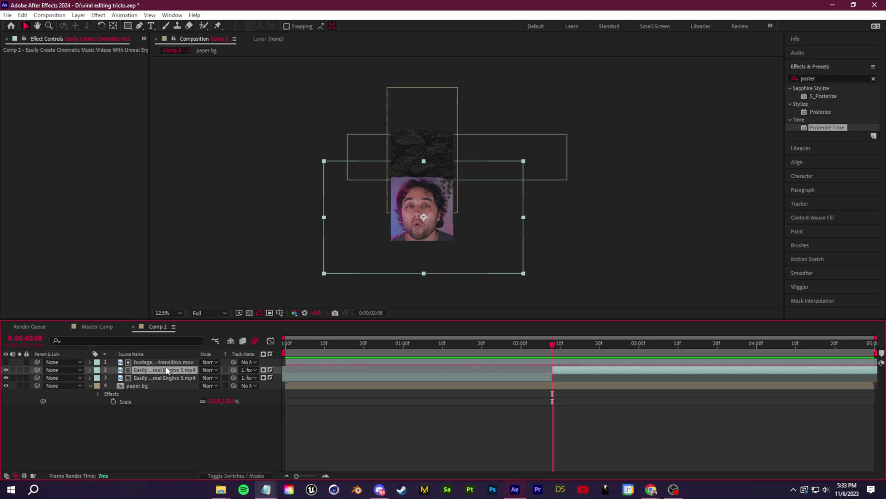
Add keyframes for all transform properties of the second talking-head clip at 0:00:02:08, from Anchor Point through Opacity.
left_click(89, 370)
left_click(95, 377)
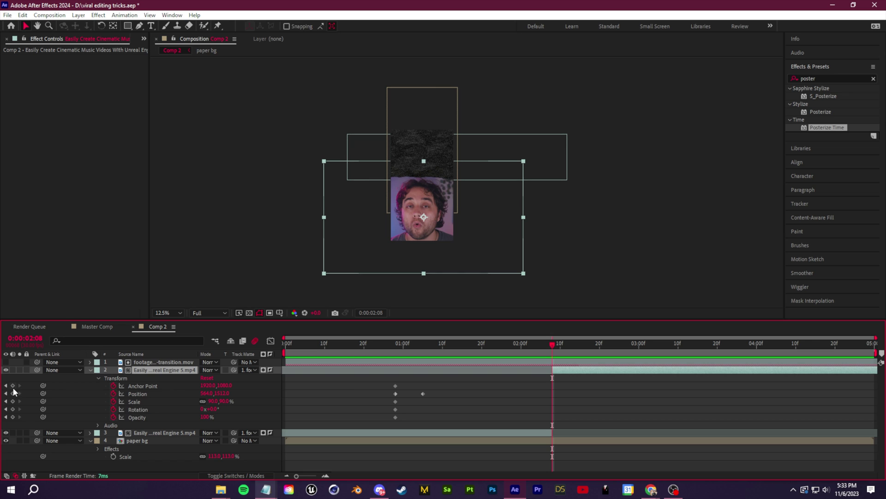
left_click_drag(13, 385, 13, 418)
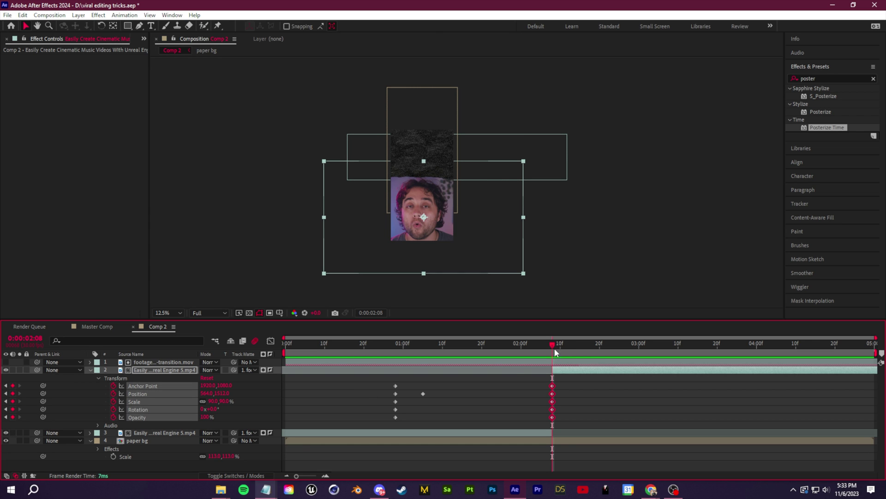
Keyframe the second talking-head clip's position to move it down out of the frame by 0:00:02:15, and preview the exit.
left_click_drag(555, 349, 572, 352)
key("space")
left_click_drag(219, 397, 648, 371)
left_click_drag(586, 349, 544, 358)
key("space")
key("space")
Scale the paper bg layer to 204% and reposition it to cover the whole frame, and preview the result.
left_click(200, 438)
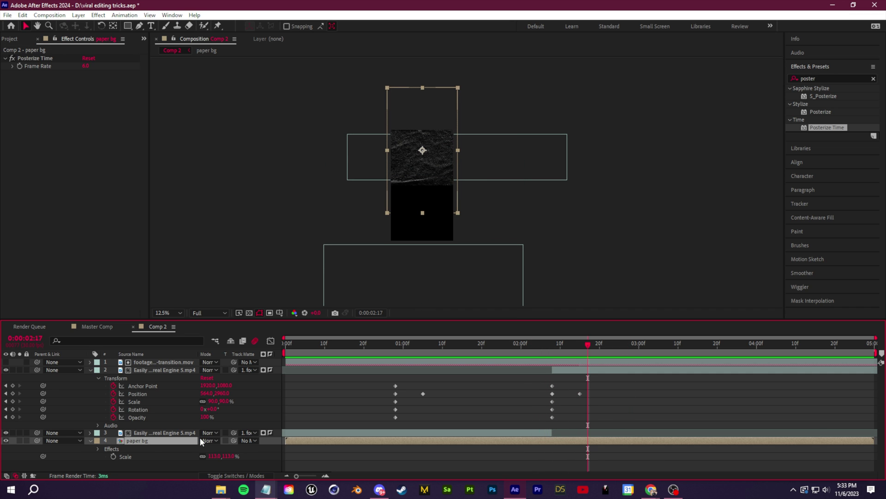
key("s")
left_click_drag(215, 448, 267, 447)
left_click_drag(425, 187, 427, 223)
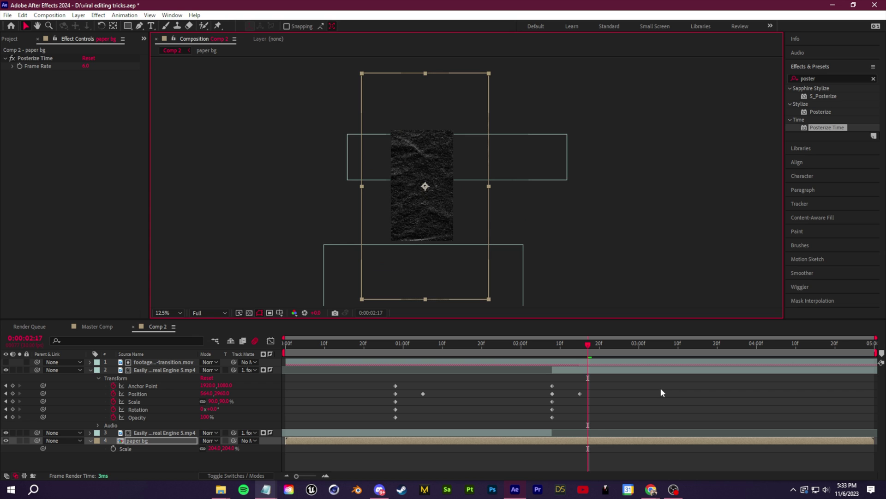
left_click_drag(573, 347, 508, 355)
key("space")
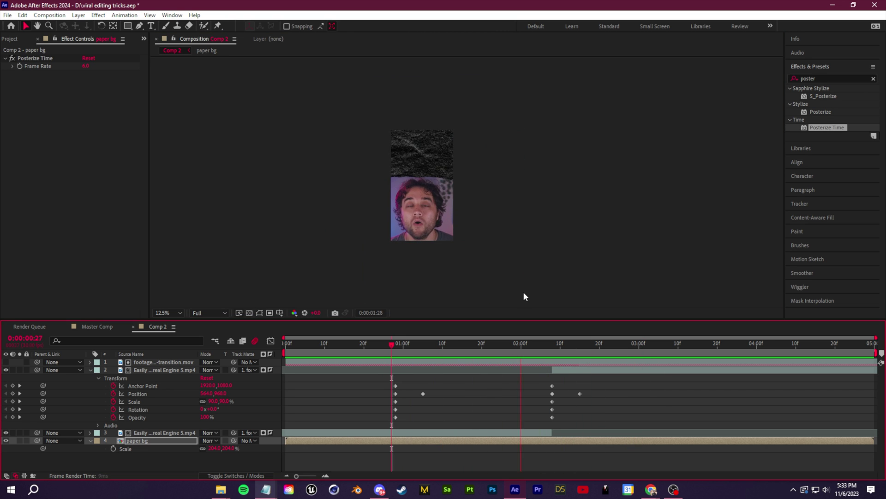
Apply Easy Ease to the second talking-head clip's position keyframes in the speed graph, and preview the motion.
left_click(170, 370)
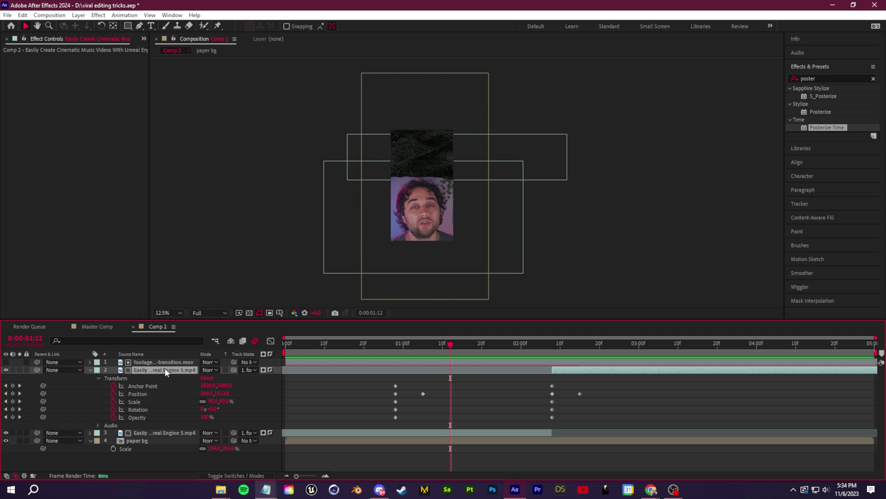
left_click(271, 340)
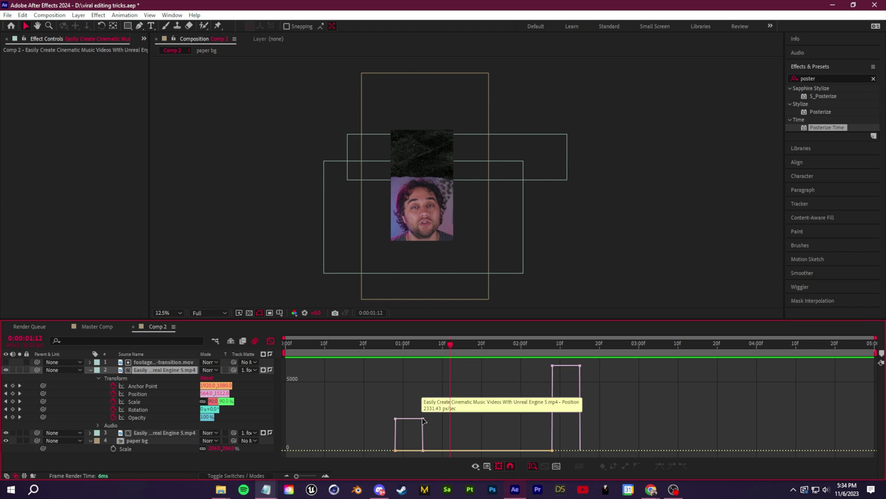
right_click(423, 419)
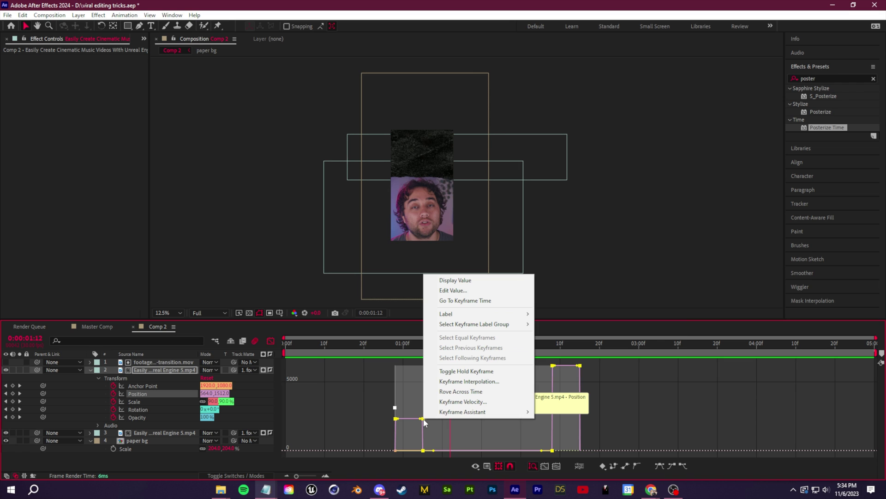
mouse_move(481, 412)
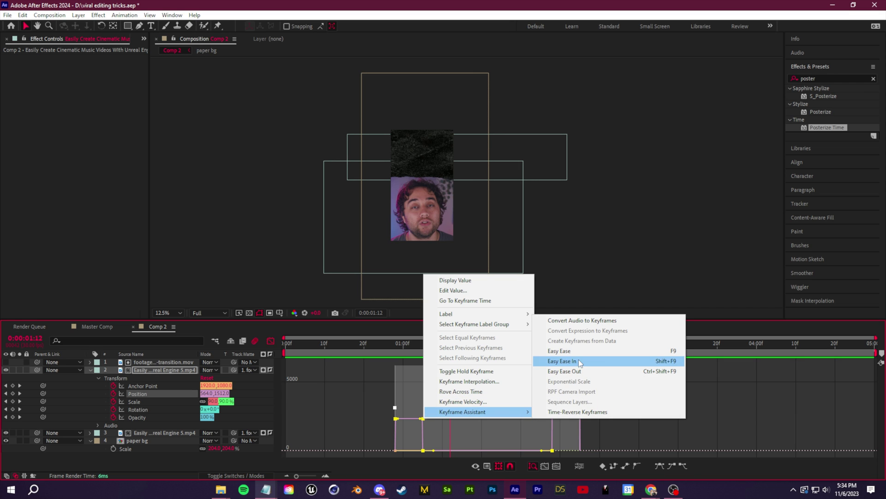
left_click(560, 351)
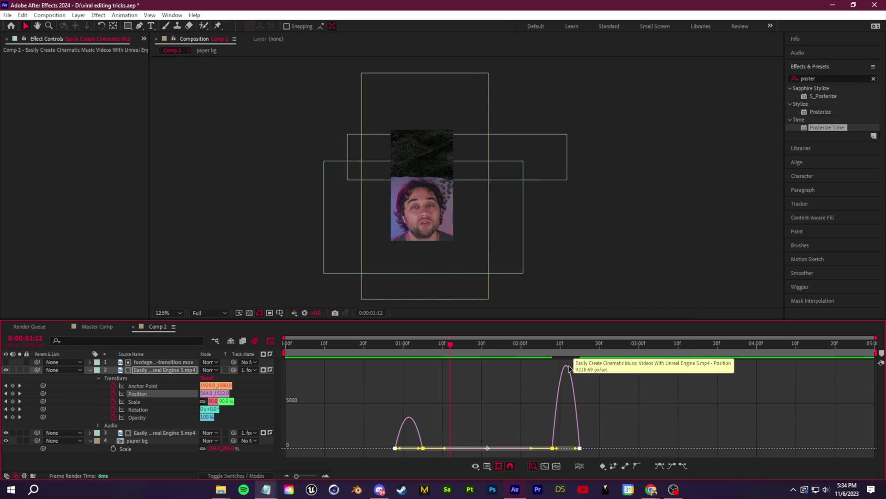
left_click_drag(454, 347, 368, 356)
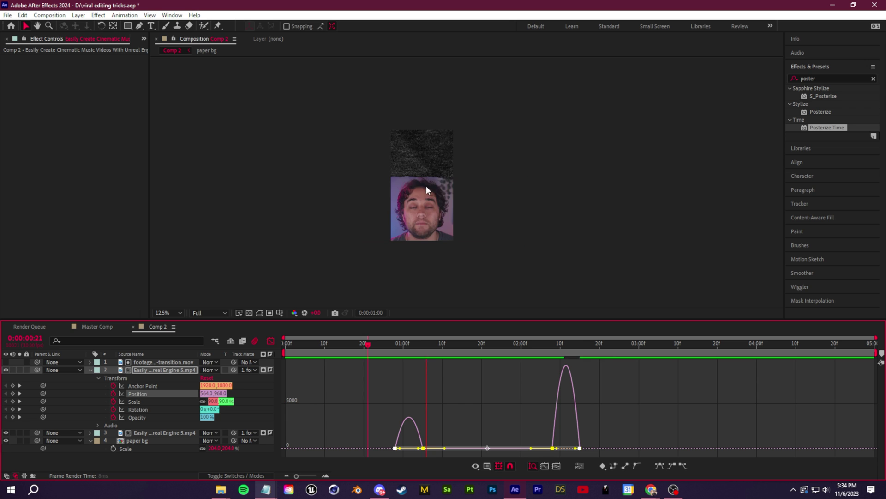
left_click_drag(600, 348, 394, 392)
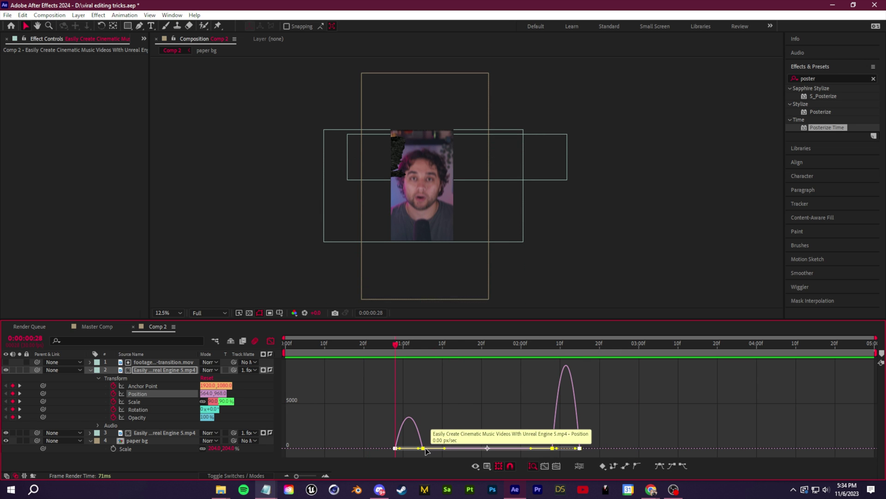
Adjust the keyframe handles of the second talking-head clip's position speed curve, and play the animation back.
double_click(446, 446)
mouse_move(445, 433)
left_mouse_down()
mouse_move(452, 428)
mouse_move(448, 434)
left_mouse_up()
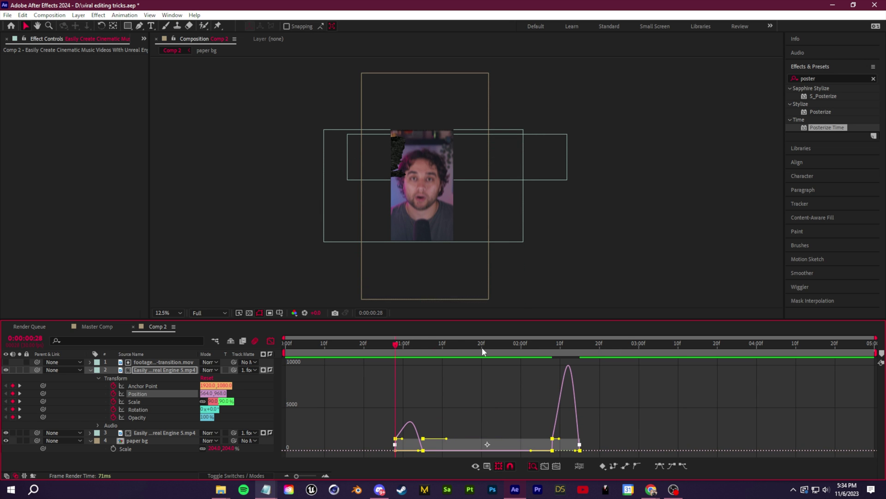
key("space")
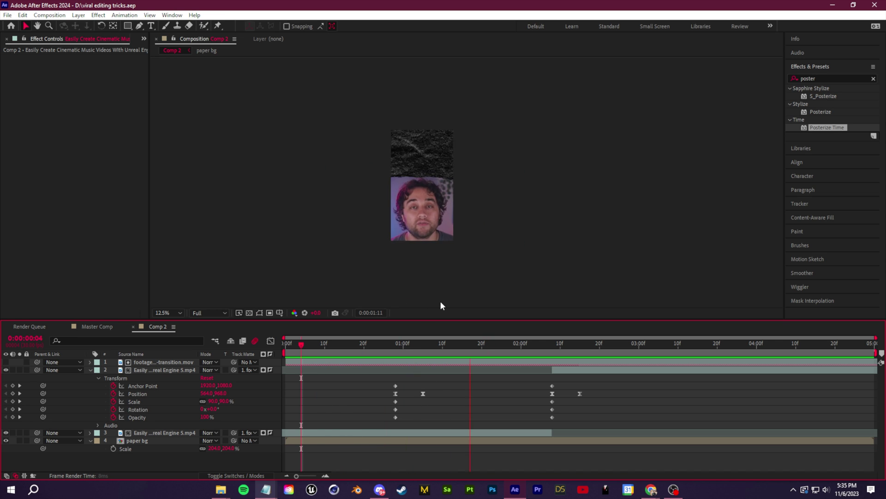
key("space")
key("Home")
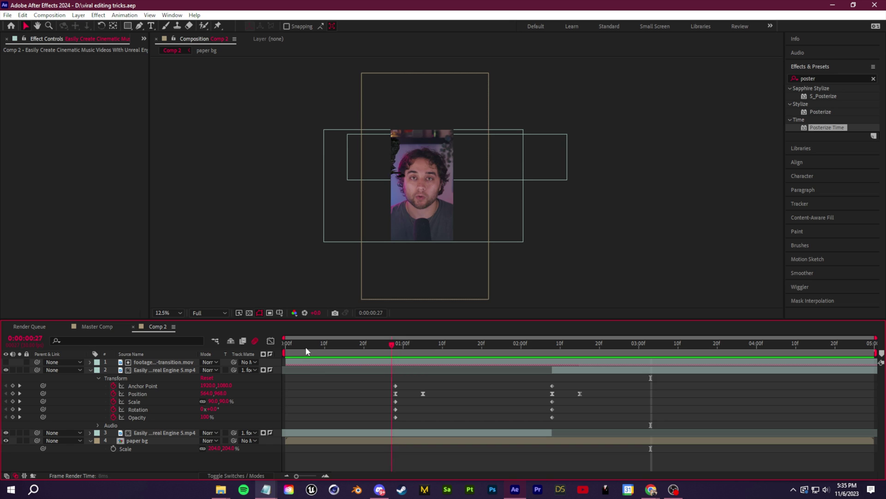
Collapse the properties of the paper bg and talking-head layers, and play back the transition.
left_click(91, 440)
left_click(90, 369)
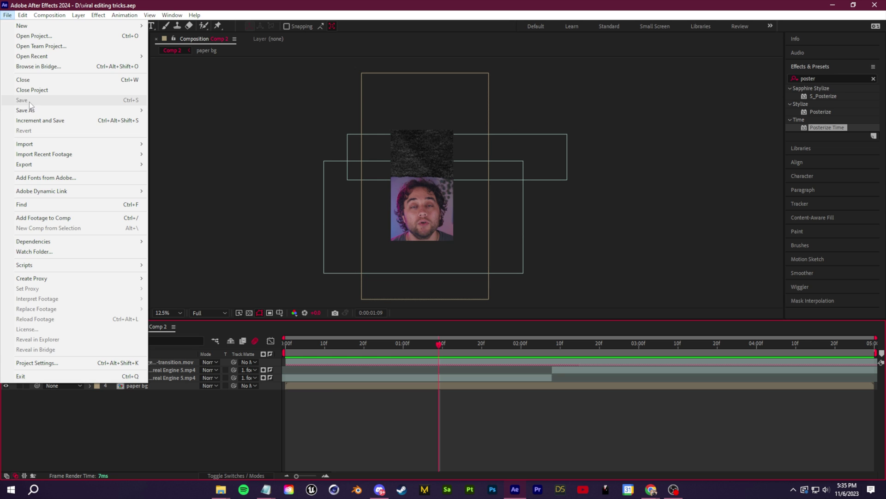
left_click(357, 406)
left_click(356, 405)
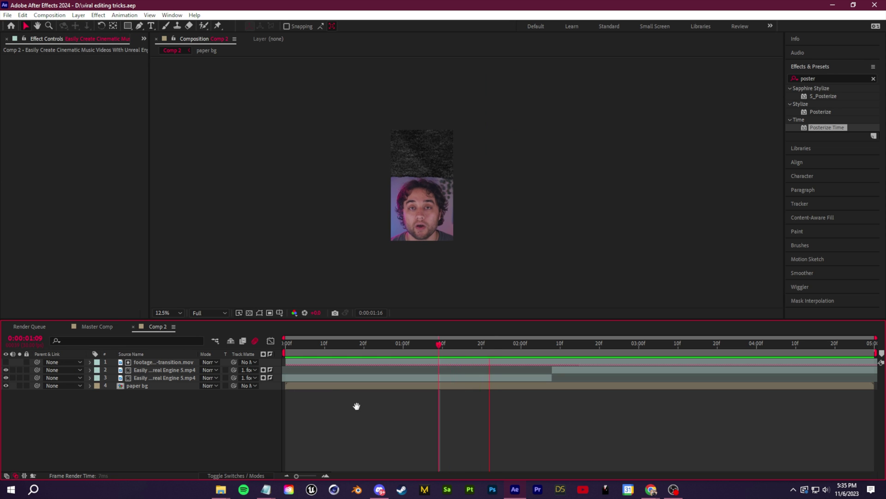
key("space")
Open the Effects Pack 4 project and place "paper asset fold out test" in Comp 2 between the talking-head layers and paper bg.
left_click(7, 15)
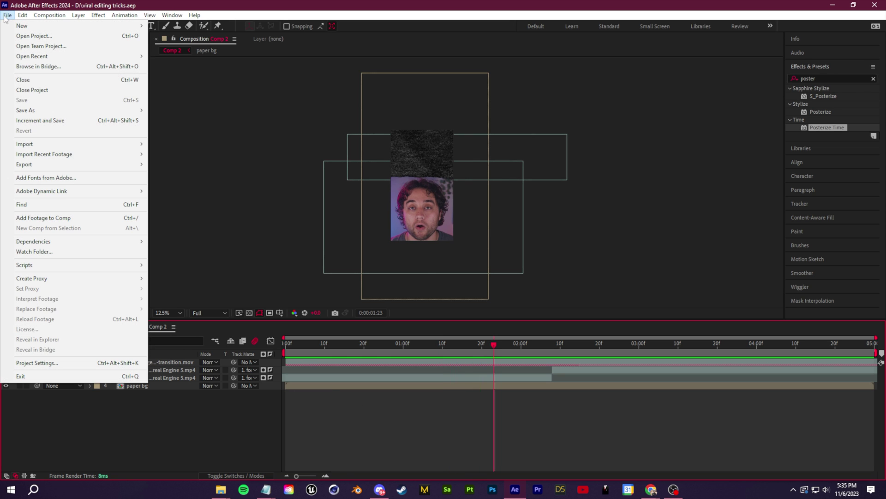
left_click(38, 39)
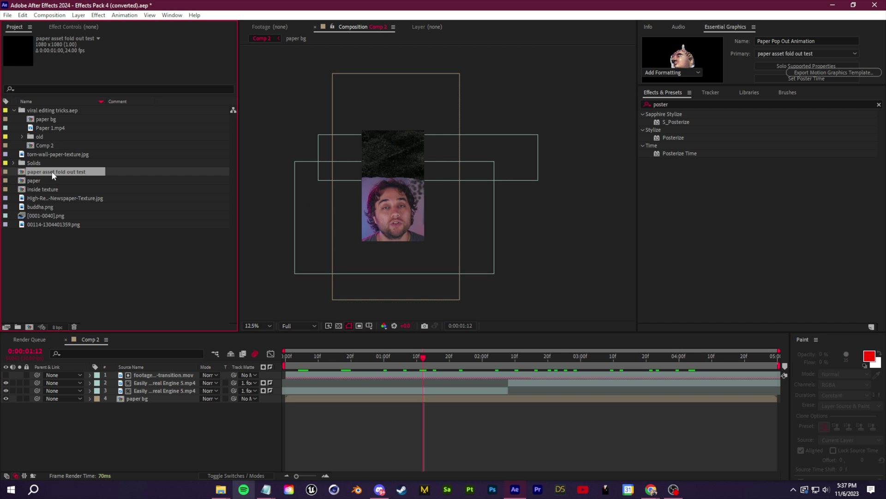
left_click_drag(158, 367, 150, 394)
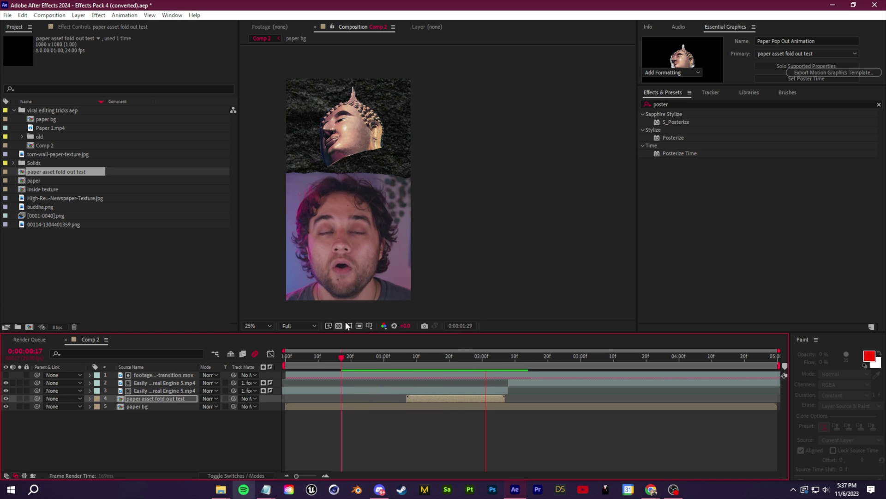
Play back the paper asset's fold-out in Comp 2, and move to 0:00:01:29.
key("space")
left_click_drag(480, 356, 418, 348)
key("space")
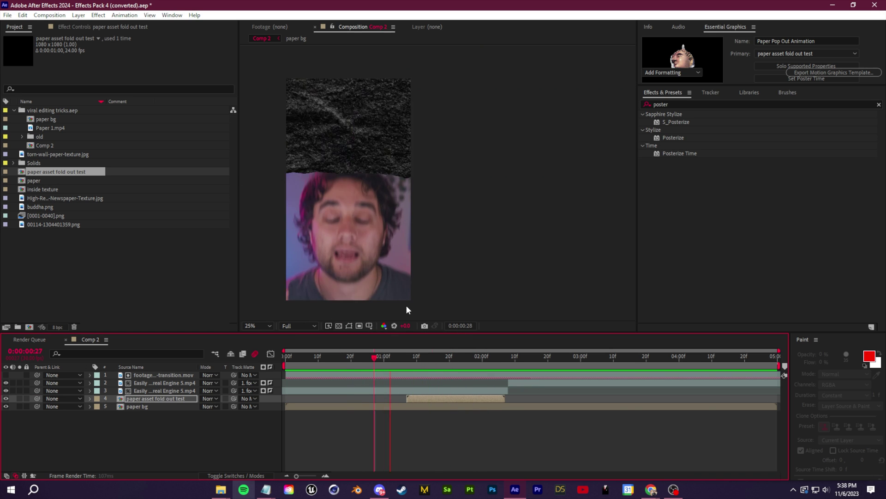
left_click(481, 361)
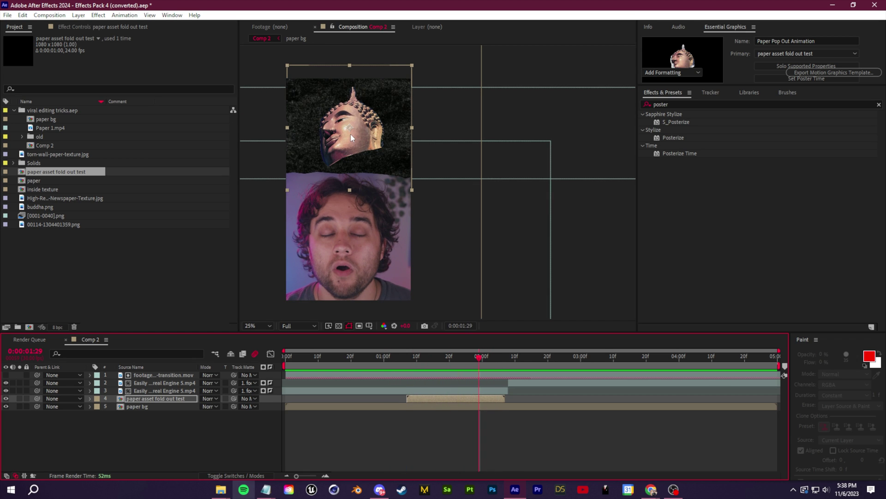
Expand the paper asset layer's Essential Properties, adjust the inside paper texture toggles, and reveal its media replacement properties.
left_click_drag(343, 145, 393, 201)
left_click(91, 398)
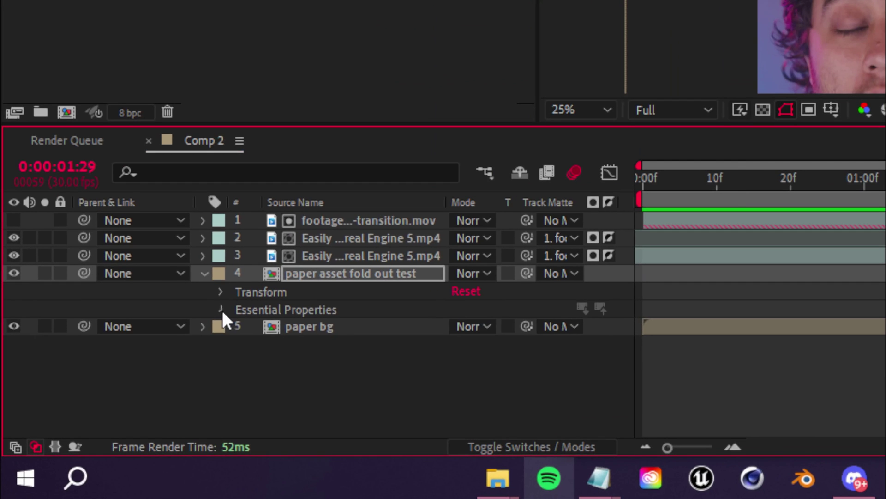
left_click(99, 414)
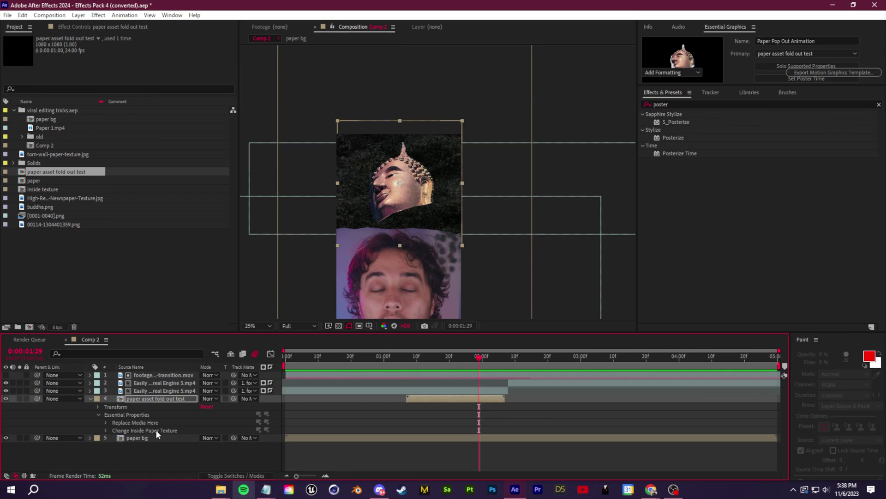
left_click(238, 404)
left_click(204, 439)
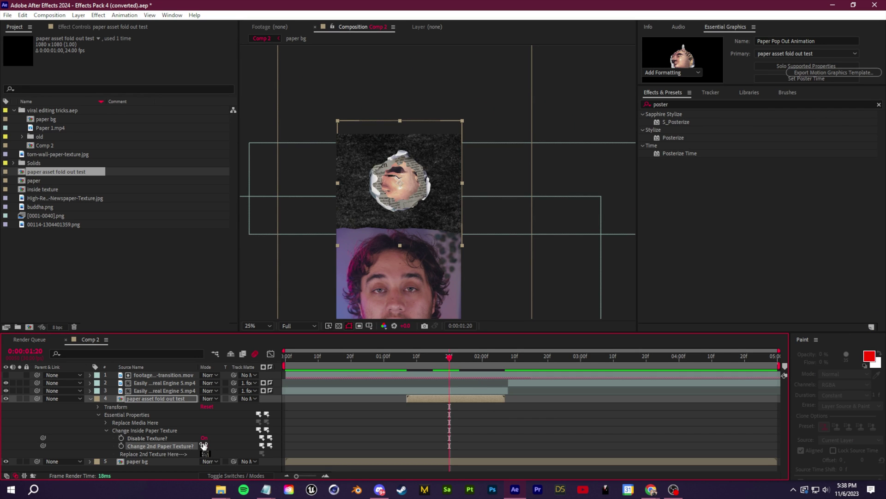
left_click(204, 438)
left_click(140, 422)
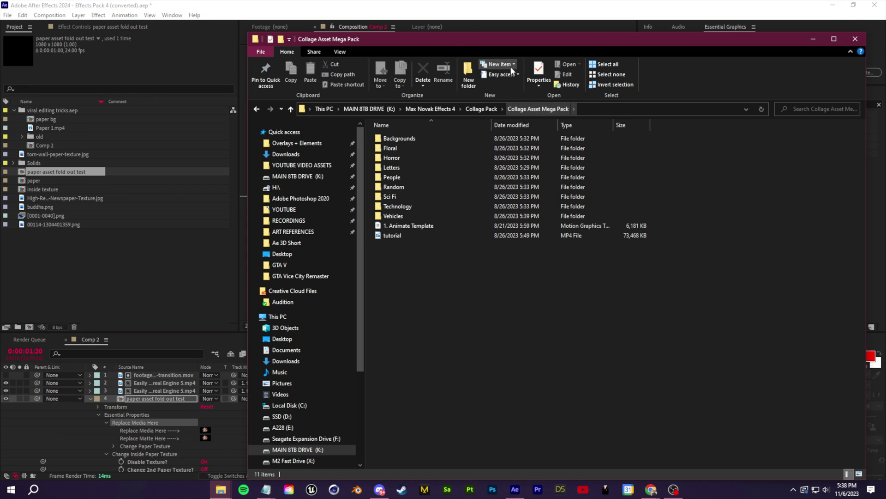
Import sci fi (1).png from the Sci Fi folder of the Collage Asset Mega Pack into the project.
left_click_drag(466, 39, 446, 59)
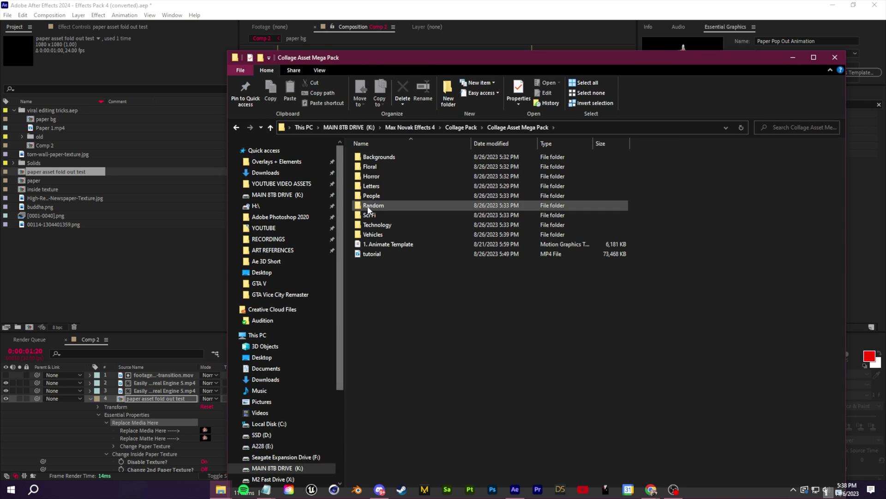
left_click(389, 234)
double_click(378, 215)
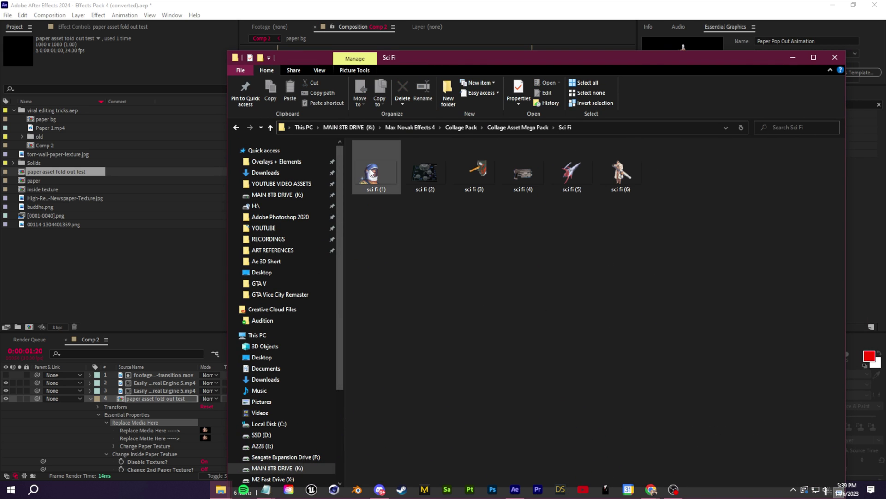
left_click_drag(370, 174, 110, 258)
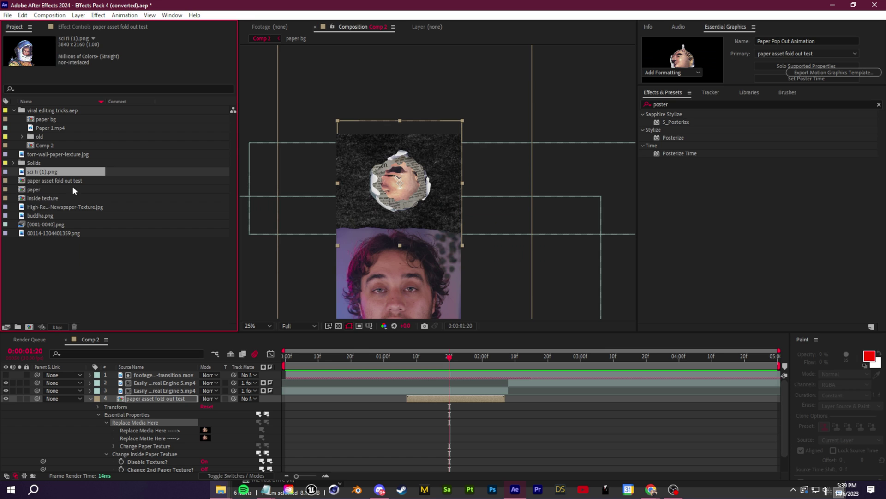
Replace the paper asset's media and matte with sci fi (1).png, and play back the fold-out.
left_click_drag(35, 173, 152, 430)
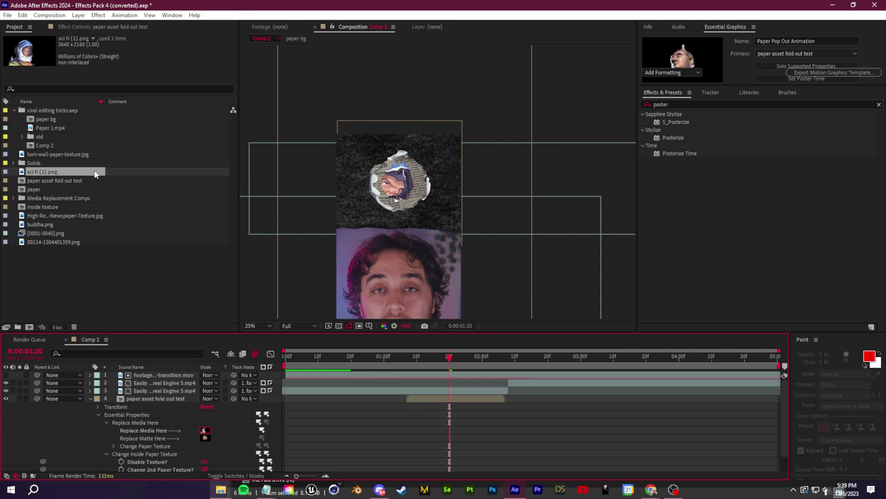
left_click_drag(60, 172, 183, 438)
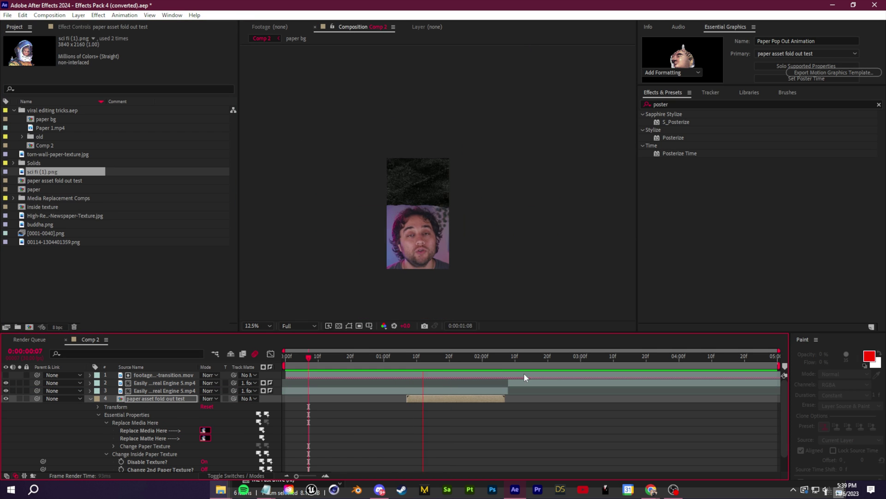
key("space")
scroll(467, 287, "up", 1)
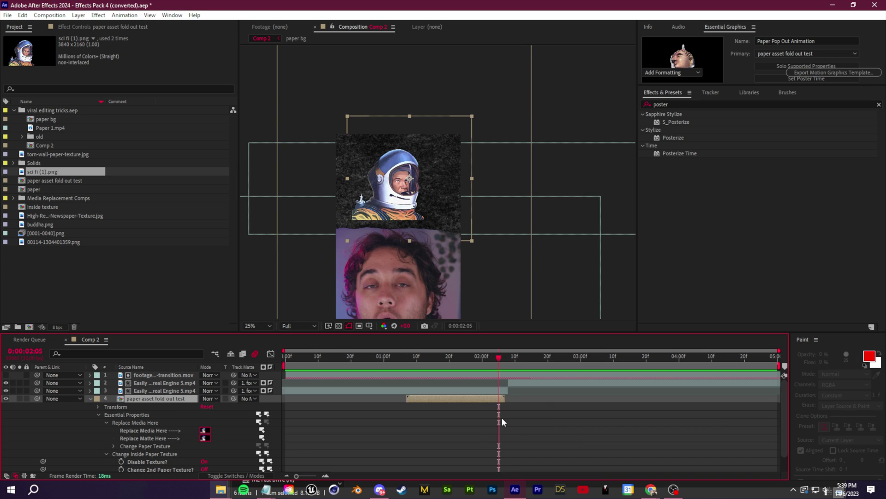
Split the paper asset layer at 0:00:02:05, freeze the frame of the second piece, and extend it to the composition's end.
key("ctrl+d")
right_click(500, 401)
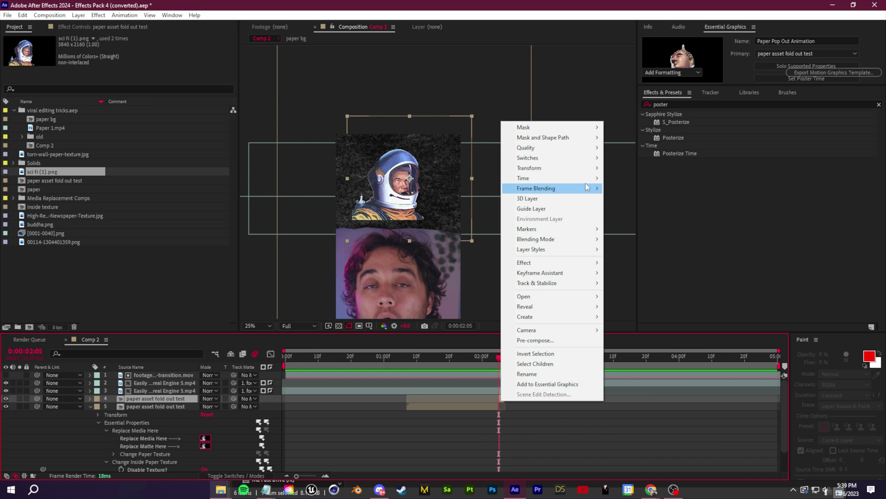
mouse_move(577, 178)
left_click(633, 208)
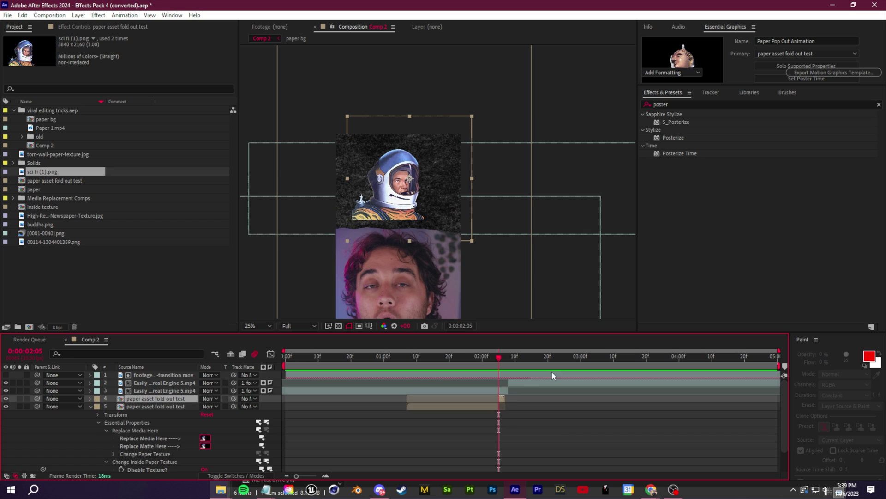
left_click_drag(502, 399, 781, 396)
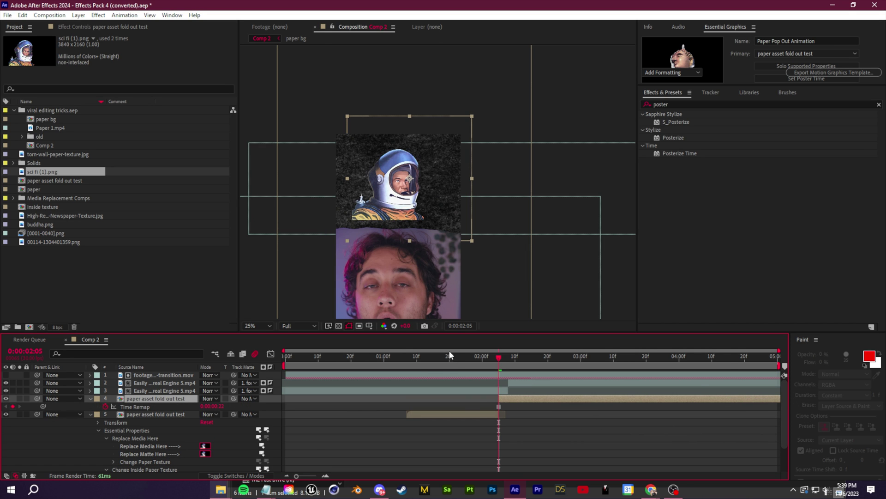
Play back the astronaut's fold-out through its freeze frame.
left_click_drag(448, 355, 348, 365)
key("space")
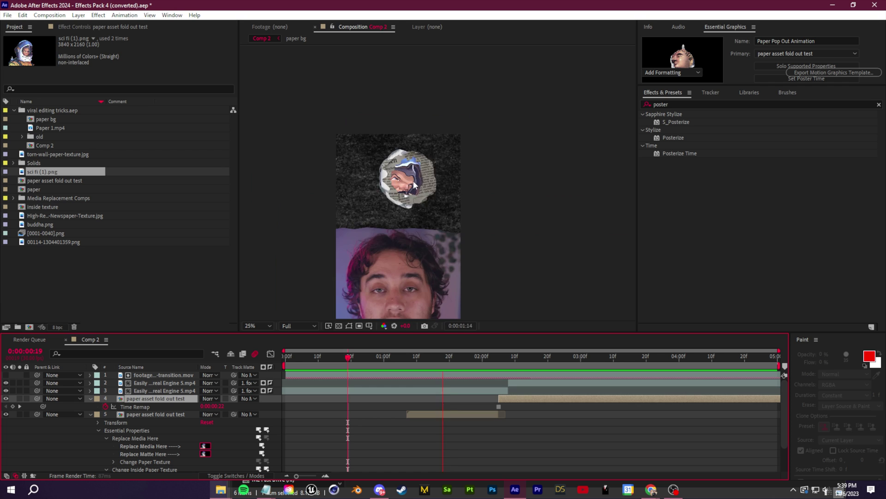
key("comma")
key("period")
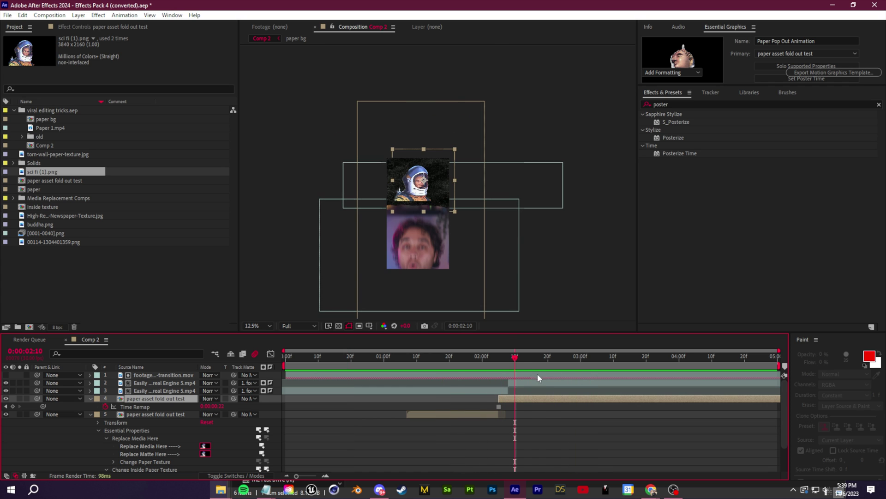
Add the expression wiggle(5,5) to the frozen paper asset layer's position, and preview the motion.
left_click(498, 359)
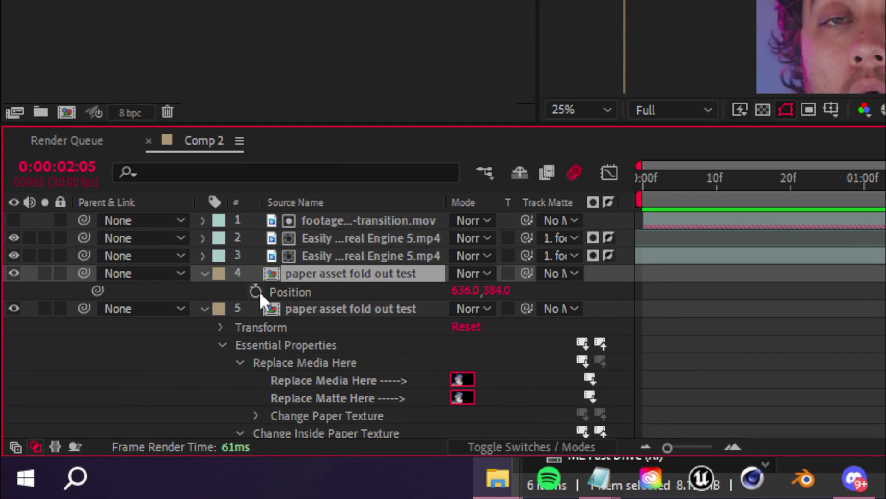
left_click(256, 290, "alt")
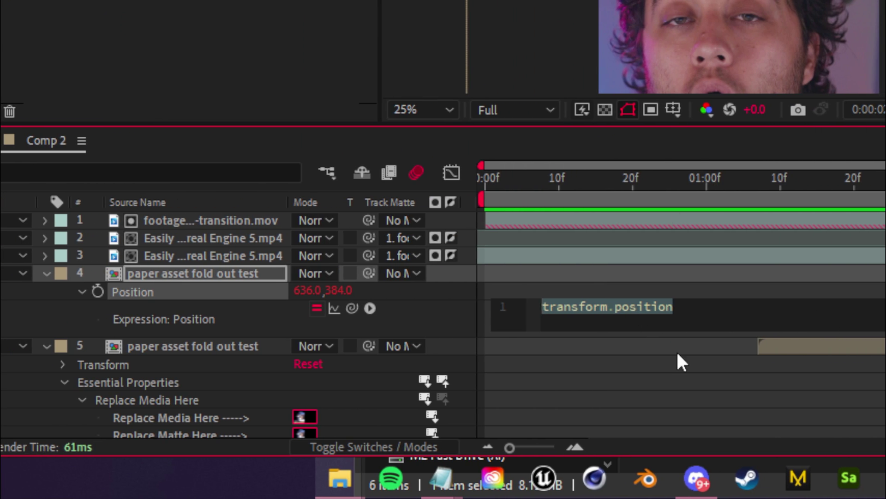
type("wiggle(4")
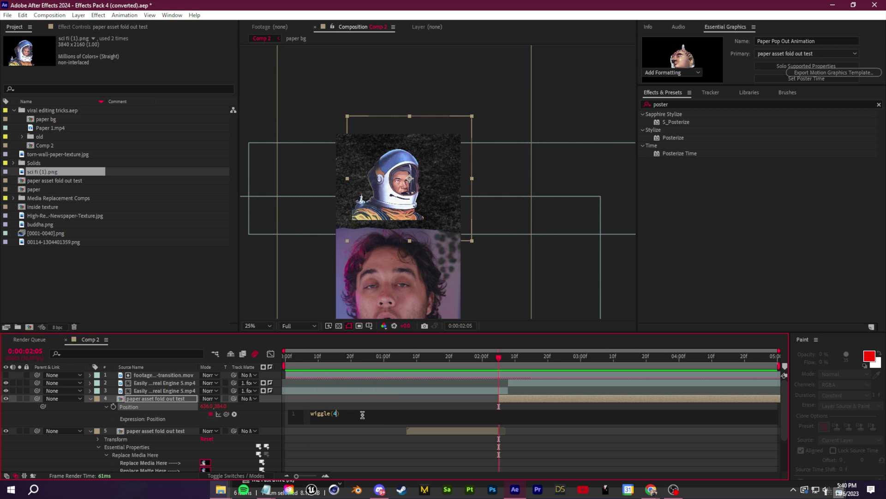
left_click(342, 447)
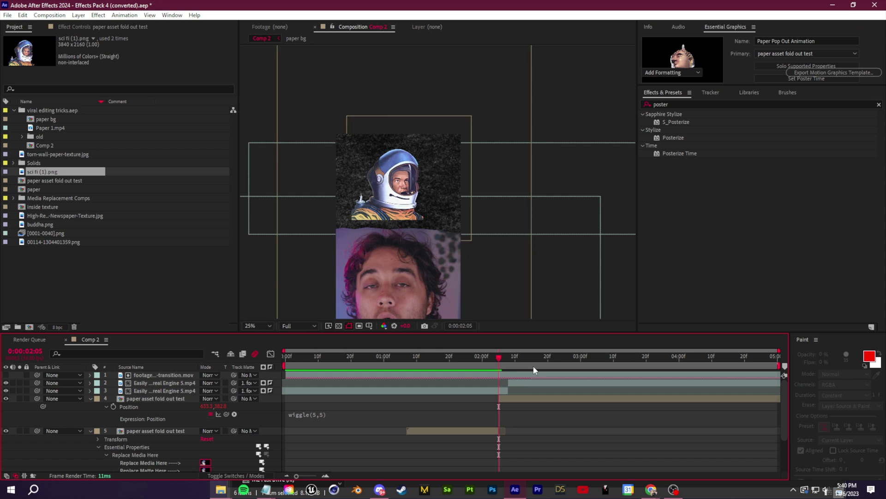
key("space")
scroll(439, 183, "up", 2)
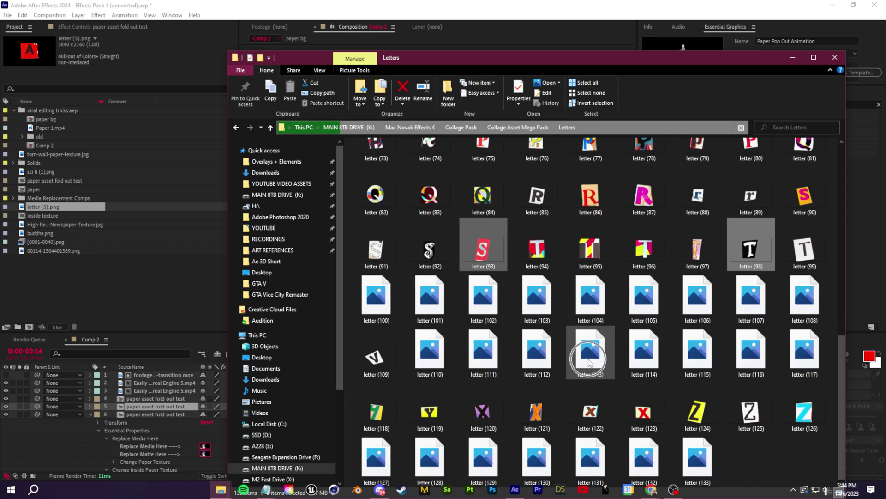
Import letter (98), letter (93), letter (85) and letter (70) from the Letters folder into the project.
scroll(589, 363, "up", 3)
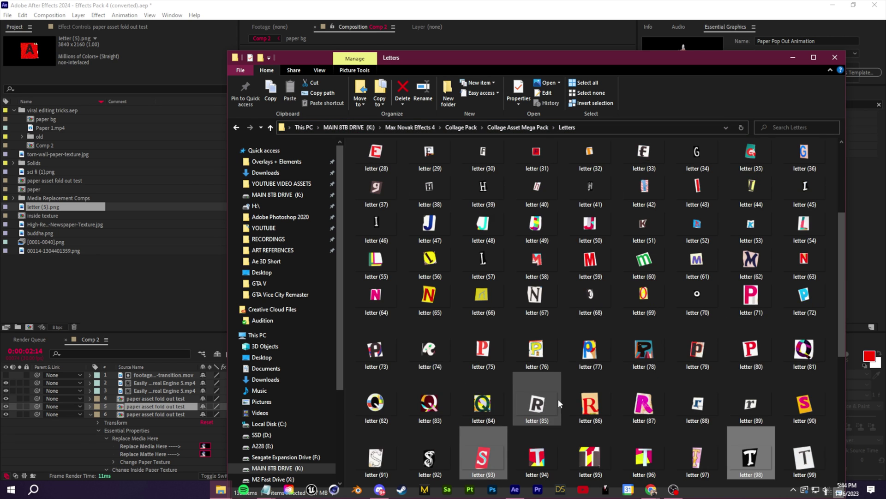
scroll(558, 398, "down", 3)
left_click(544, 235, "ctrl")
scroll(555, 259, "up", 6)
left_click(690, 392, "ctrl")
left_click_drag(590, 160, 487, 406)
left_click(50, 233)
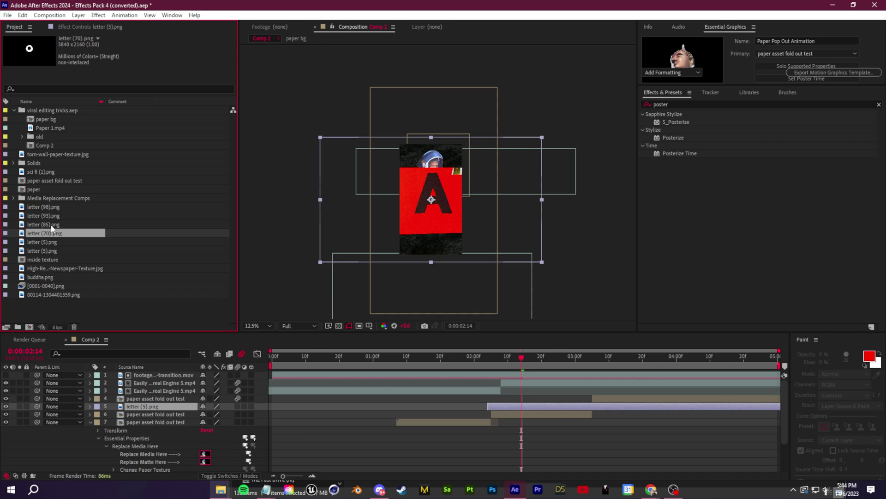
left_click_drag(50, 207, 483, 404)
left_click_drag(475, 267, 491, 216)
left_click(50, 224)
left_click(522, 405)
key("Delete")
Add letter (90).png from the Letters folder to Comp 2 below the letter A layer.
mouse_move(221, 488)
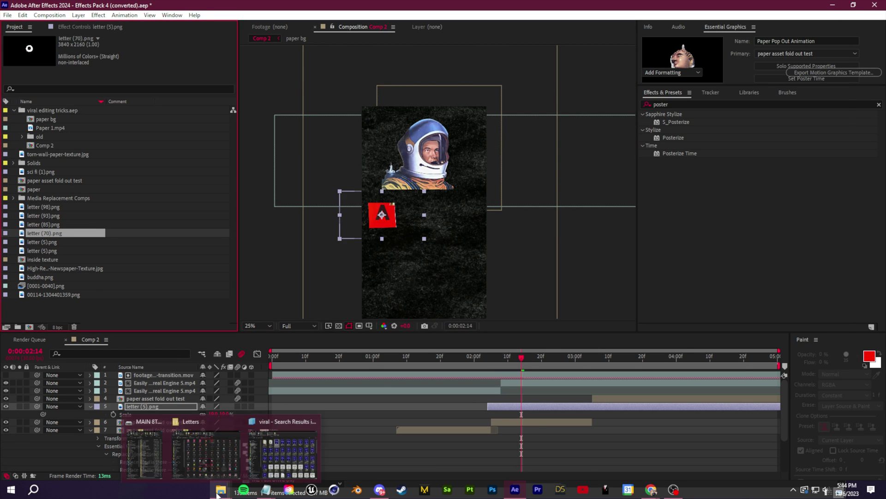
left_click(205, 450)
left_click_drag(484, 325, 175, 411)
Add letter (99).png from the Letters folder to Comp 2, and scale it down to match the other letters.
left_click(219, 489)
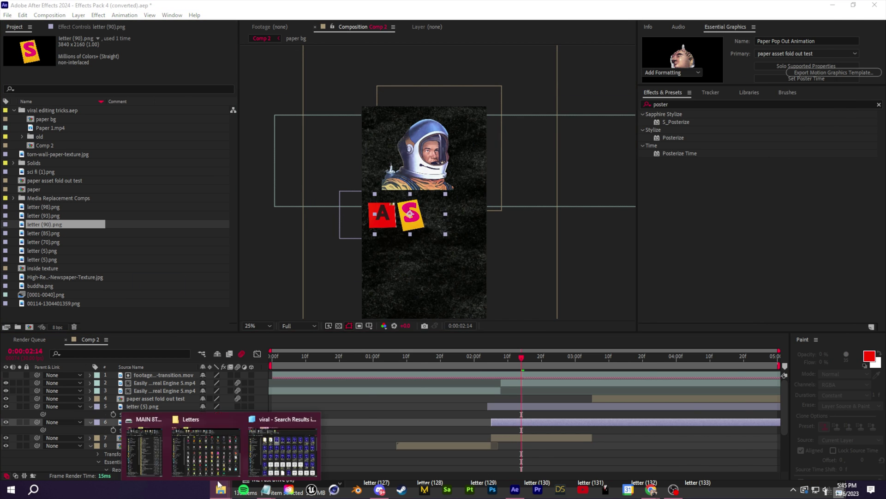
left_click(205, 450)
left_click_drag(805, 323, 441, 314)
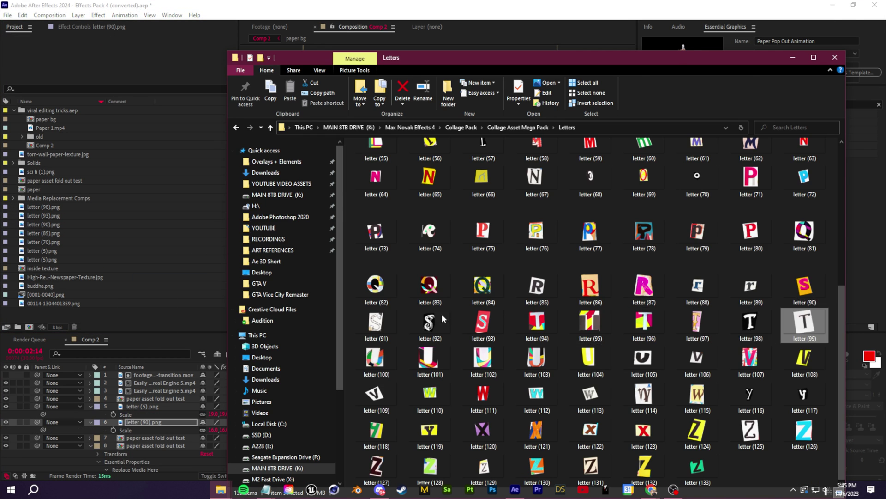
left_click_drag(441, 314, 174, 434)
key("s")
left_click_drag(208, 445, 174, 449)
Add letter (85).png to Comp 2, align its start with the other letters, scale it down, and place it to their right.
left_click(220, 488)
left_click(205, 450)
left_click_drag(537, 300, 532, 309)
left_click_drag(532, 309, 174, 419)
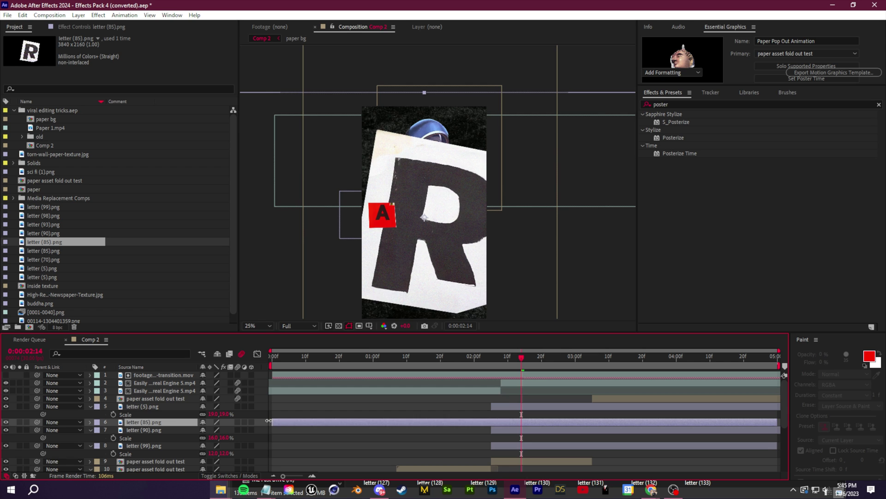
left_click_drag(266, 421, 491, 421)
key("s")
left_click_drag(212, 430, 174, 430)
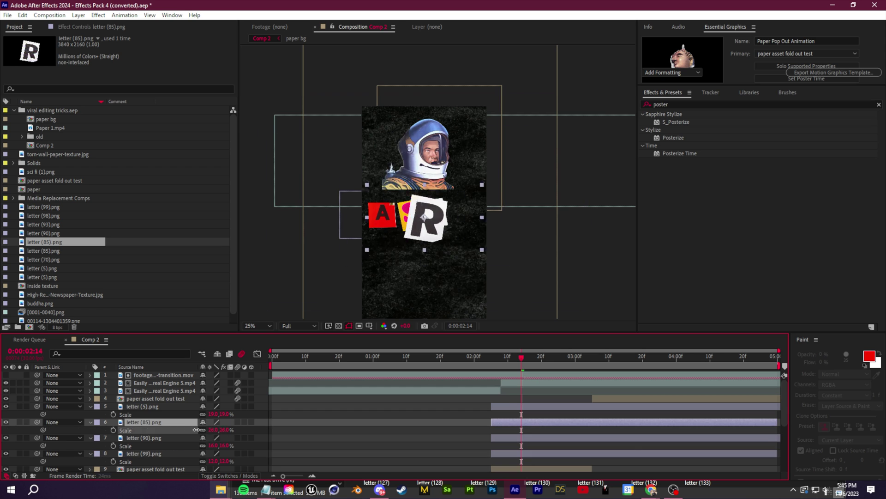
left_click_drag(425, 220, 451, 210)
Browse the Letters folder for the letter O to complete the word ASTRO.
left_click(220, 488)
left_click(205, 450)
scroll(488, 316, "up", 1)
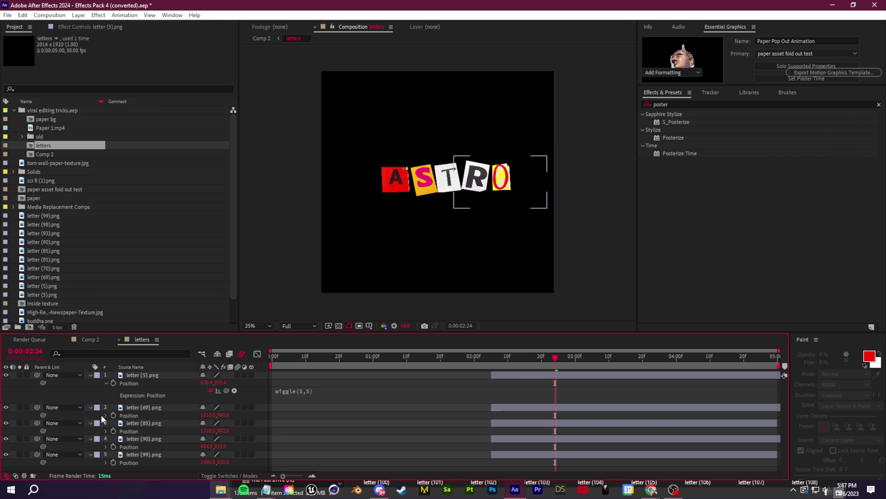
Add the expression wiggle(5,5) to the positions of letter (69).png and letter (85).png in the letters composition.
left_click(113, 415, "alt")
type("wiggle(5,5)")
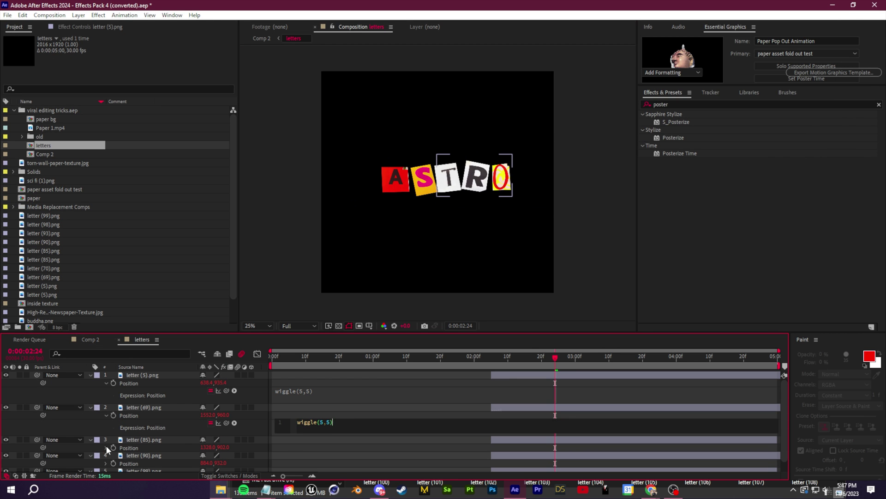
left_click(113, 447, "alt")
type("wiggle(5,5)")
left_click(323, 421)
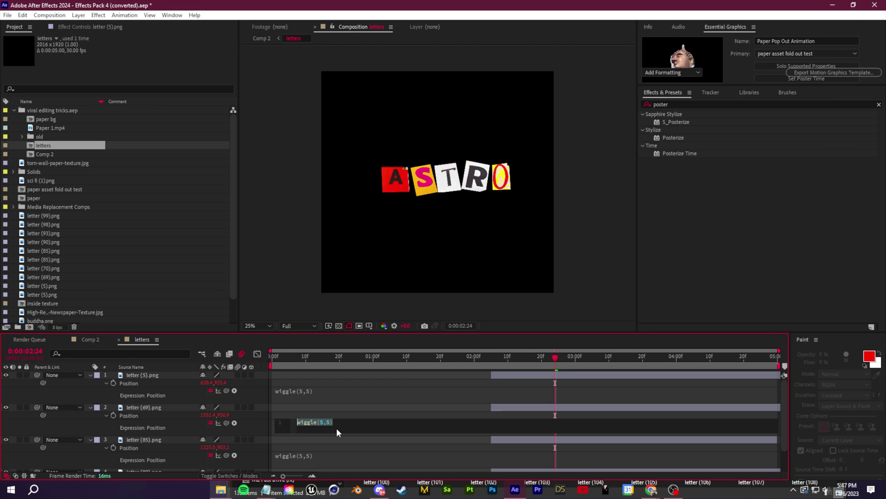
left_click(351, 450)
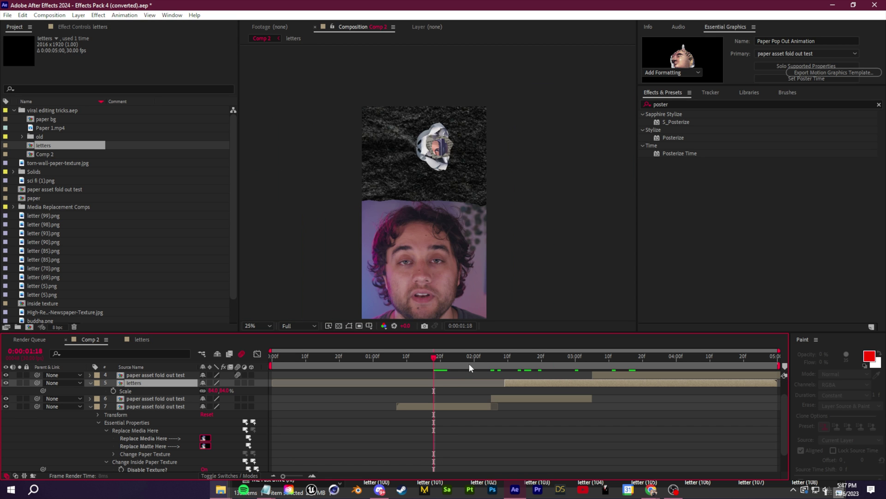
Play back Comp 2 to review the astronaut fold-out together with the wiggling ASTRO letters.
key("space")
scroll(419, 239, "up", 2)
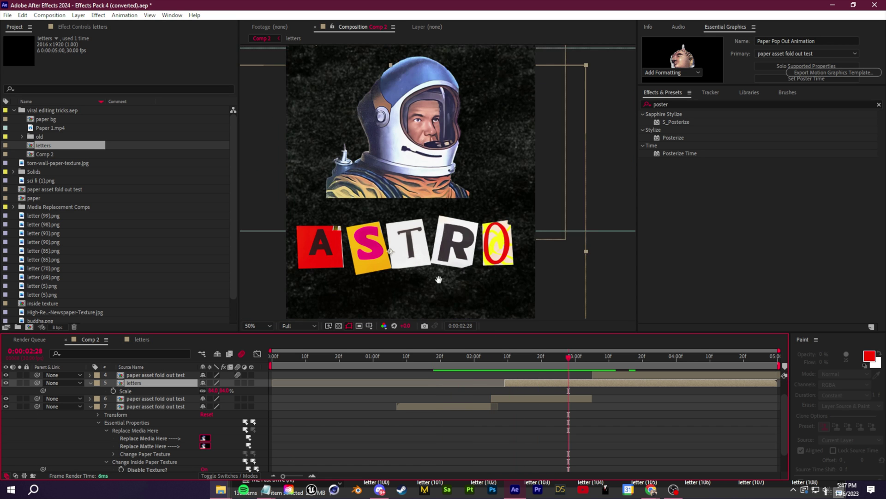
left_click_drag(438, 280, 464, 247)
left_click_drag(577, 364, 451, 365)
key("space")
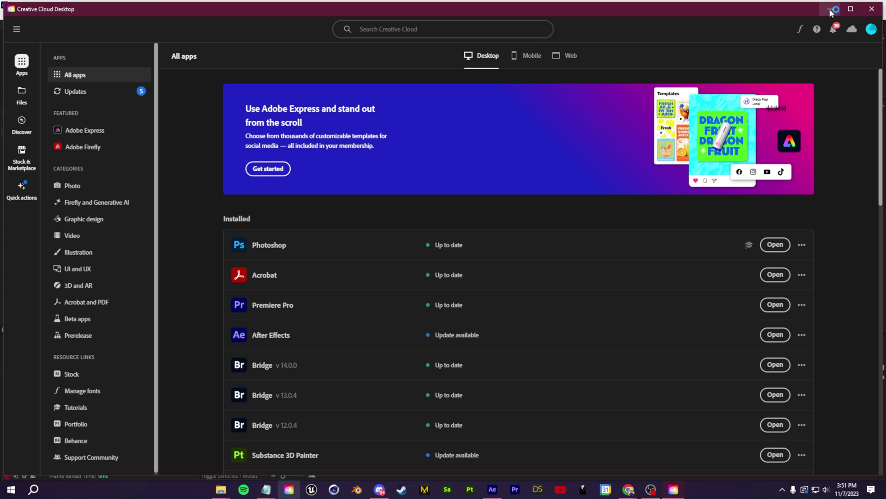
In Photoshop, select Spider-Man as the subject and extend the selection loosely around his rear foot and outstretched hand with the Lasso tool.
left_click(825, 10)
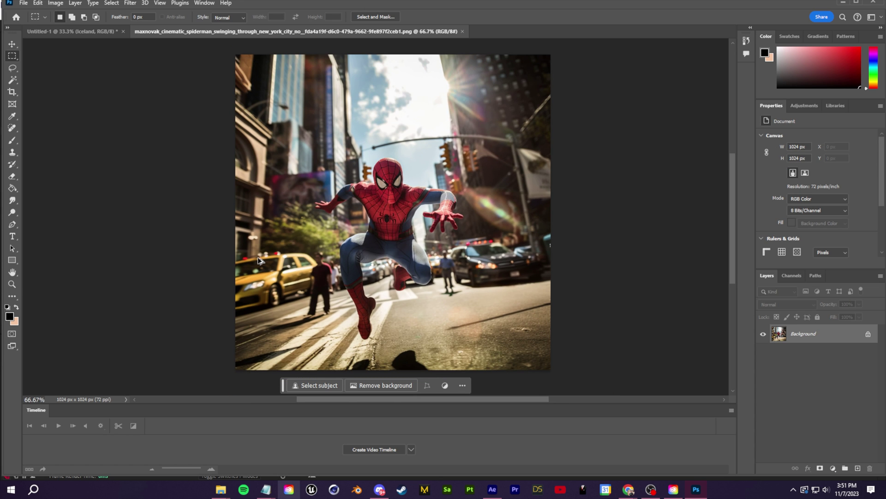
scroll(259, 257, "down", 1)
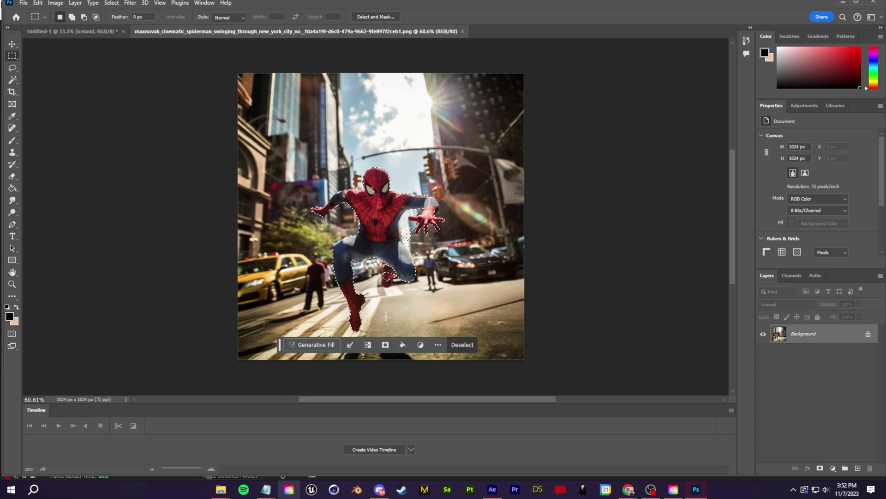
scroll(383, 303, "up", 6)
key("l")
left_click_drag(381, 221, 391, 279)
left_click_drag(391, 220, 386, 220)
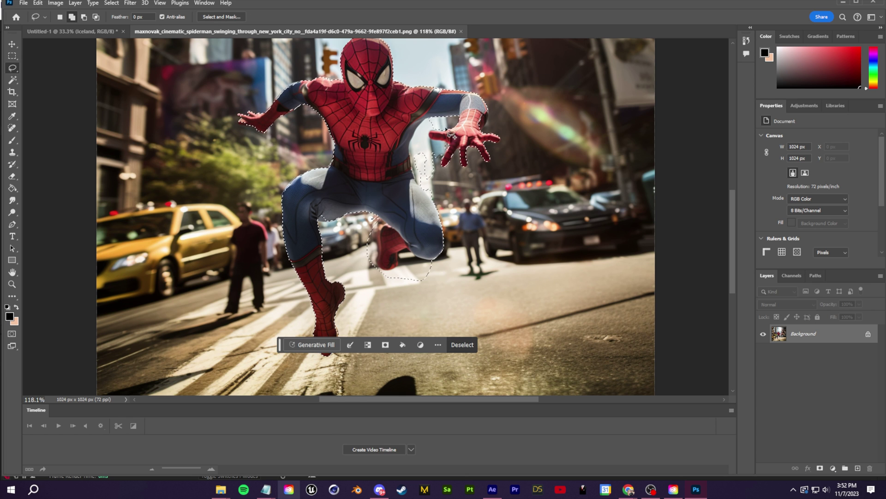
mouse_move(484, 112)
left_mouse_down()
mouse_move(450, 180)
mouse_move(493, 117)
mouse_move(436, 116)
left_mouse_up()
scroll(388, 156, "down", 6)
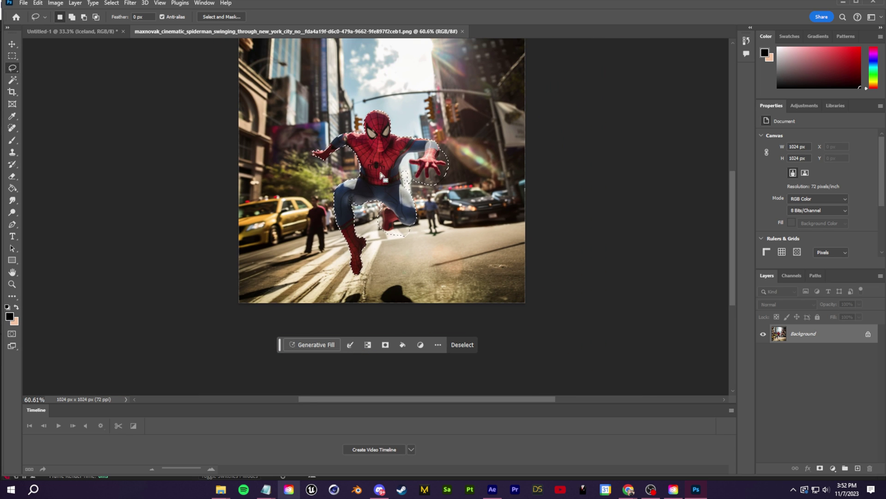
scroll(421, 226, "up", 2)
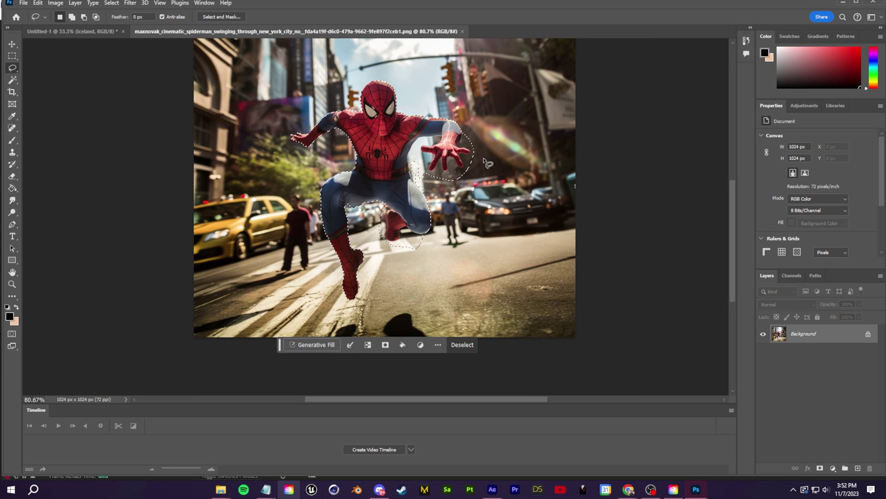
Remove the selected Spider-Man with Generative Fill using an empty prompt, and choose the second variation.
left_click(300, 348)
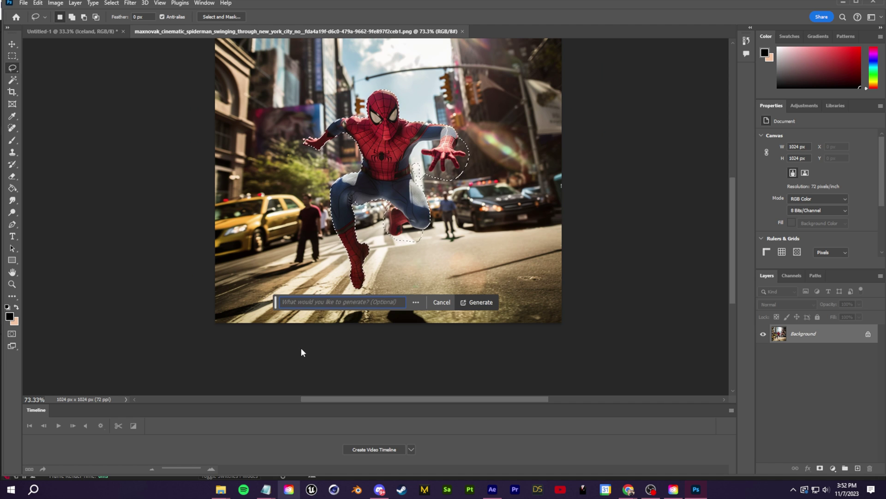
left_click(473, 302)
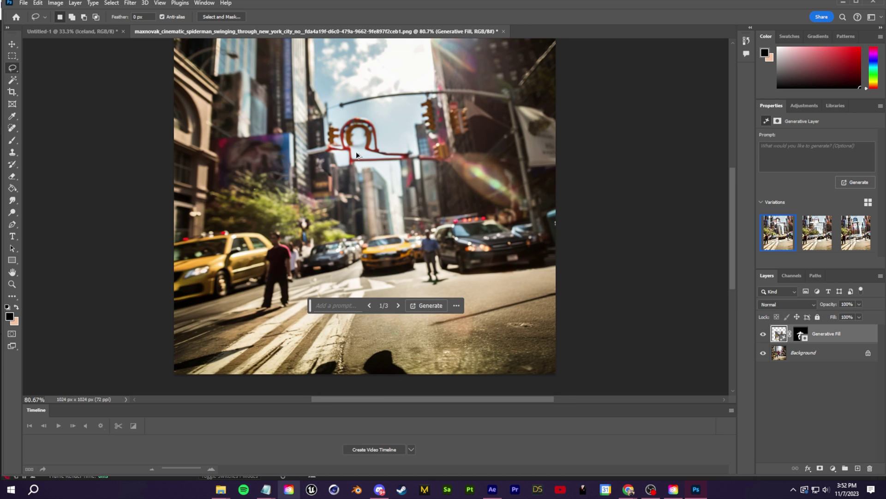
scroll(334, 179, "down", 5)
scroll(342, 185, "up", 7)
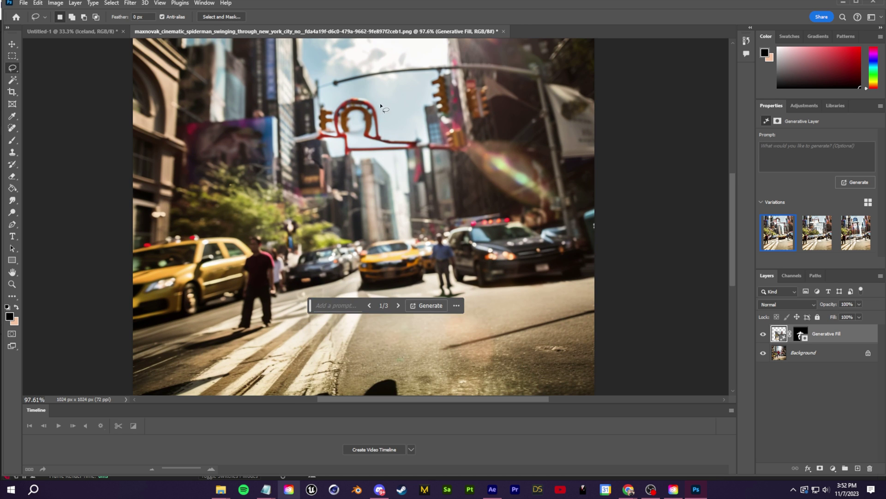
left_click_drag(365, 91, 319, 99)
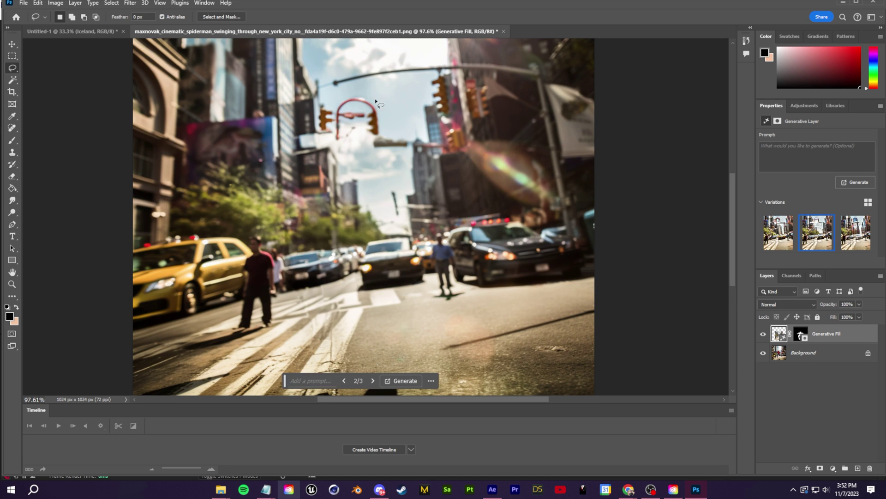
Lasso the red arch and traffic lights left in the sky and remove them with Generative Fill using an empty prompt.
mouse_move(374, 90)
left_mouse_down()
mouse_move(342, 91)
mouse_move(310, 115)
left_mouse_up()
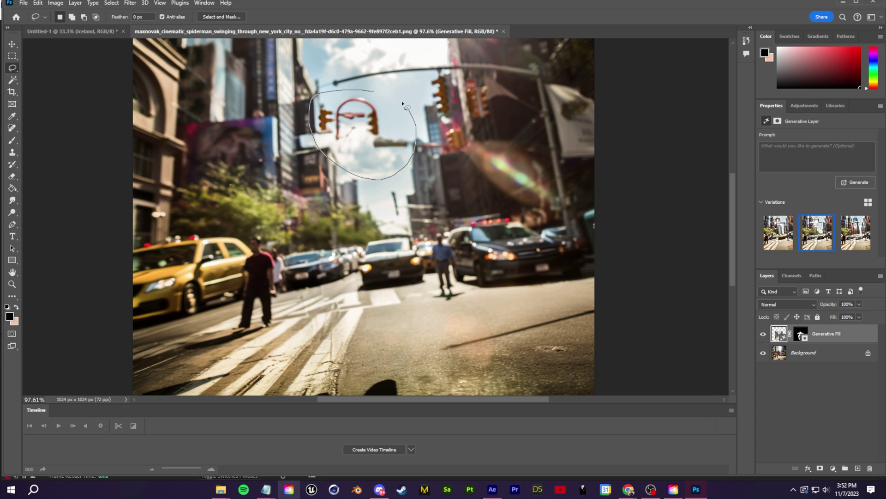
left_click_drag(403, 103, 405, 101)
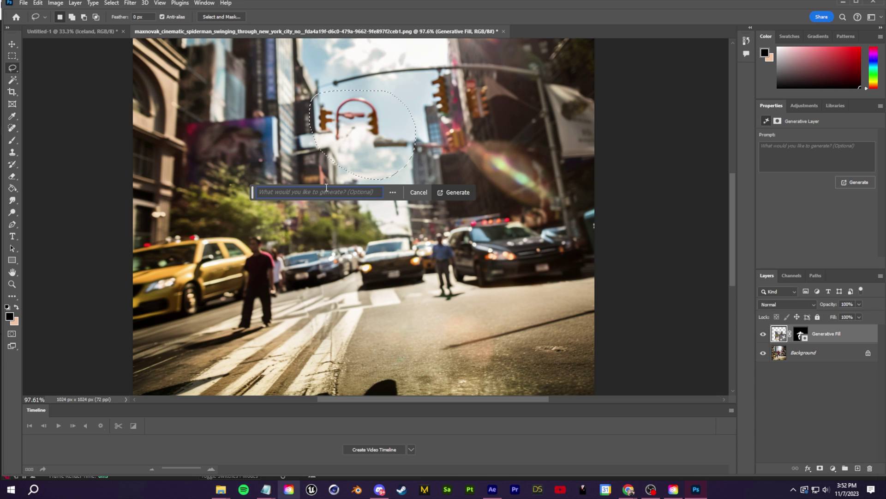
left_click(457, 193)
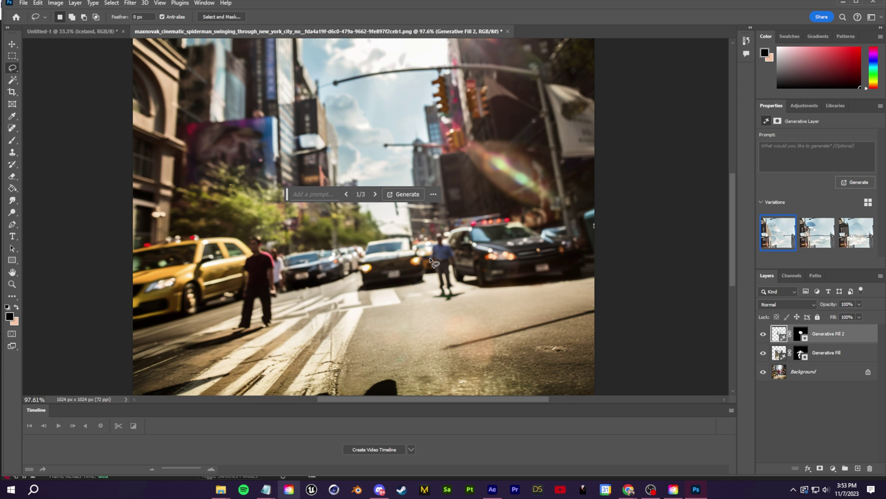
Quick-export the emptied street image as a PNG named clean plate in the viral editing tricks folder.
scroll(431, 262, "down", 3)
left_click(23, 3)
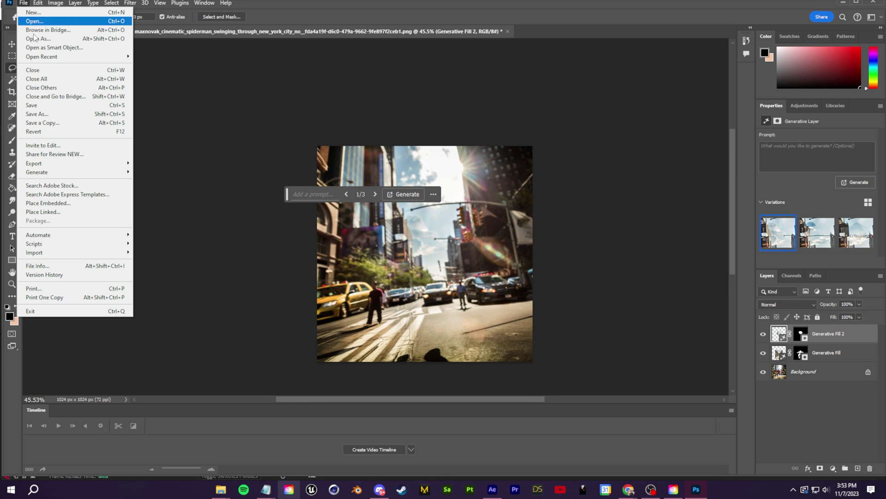
mouse_move(59, 164)
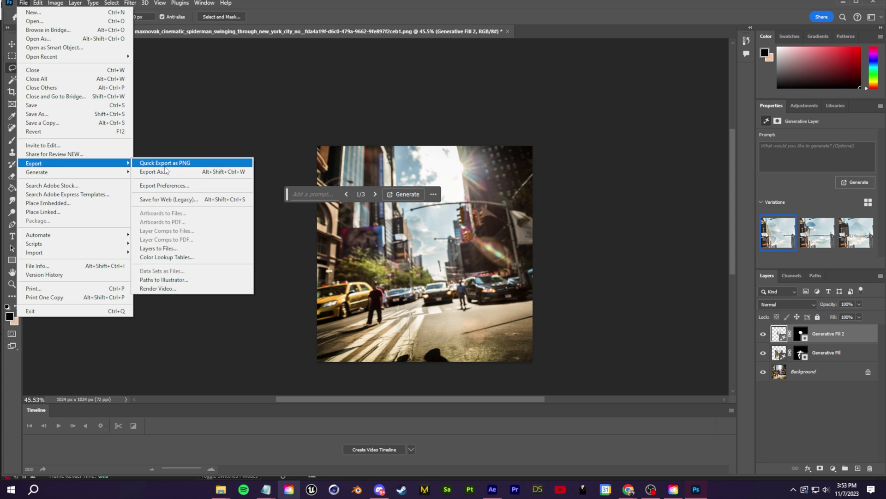
left_click(169, 166)
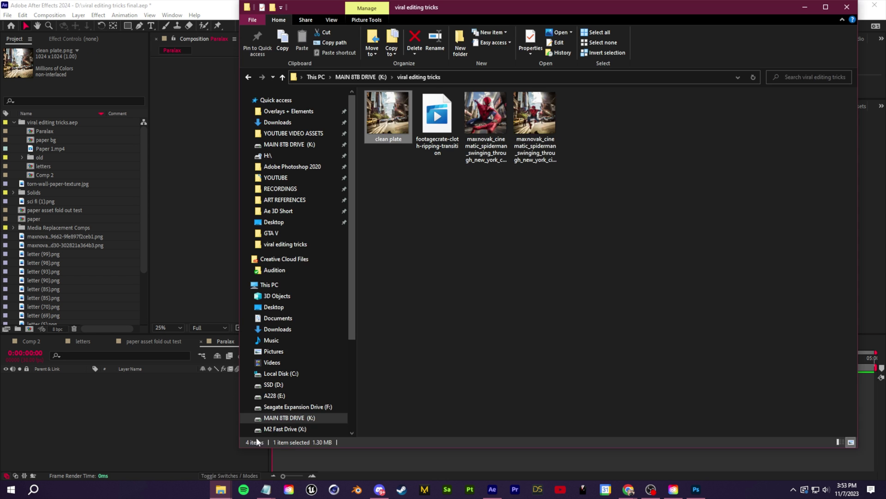
Add the original Spider-Man street image to the Paralax composition in After Effects and scale it to 206% to fill the frame.
left_click_drag(534, 113, 410, 314)
left_click(143, 372)
key("s")
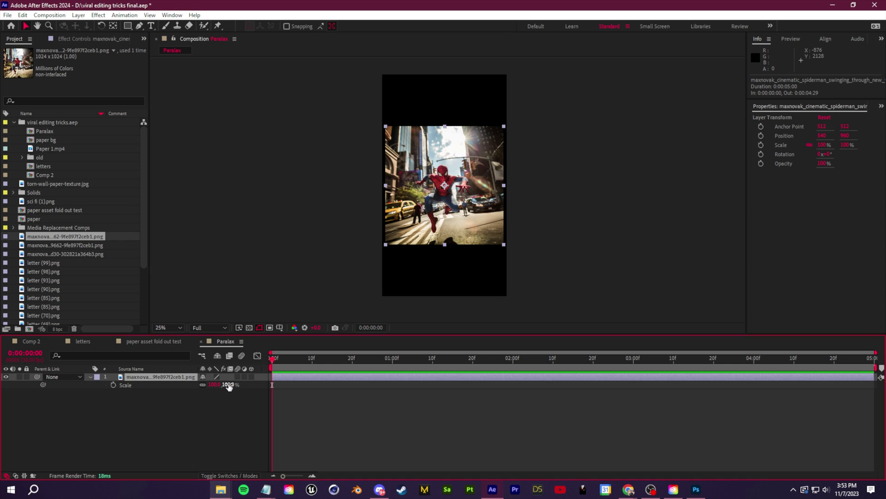
left_click_drag(228, 384, 274, 384)
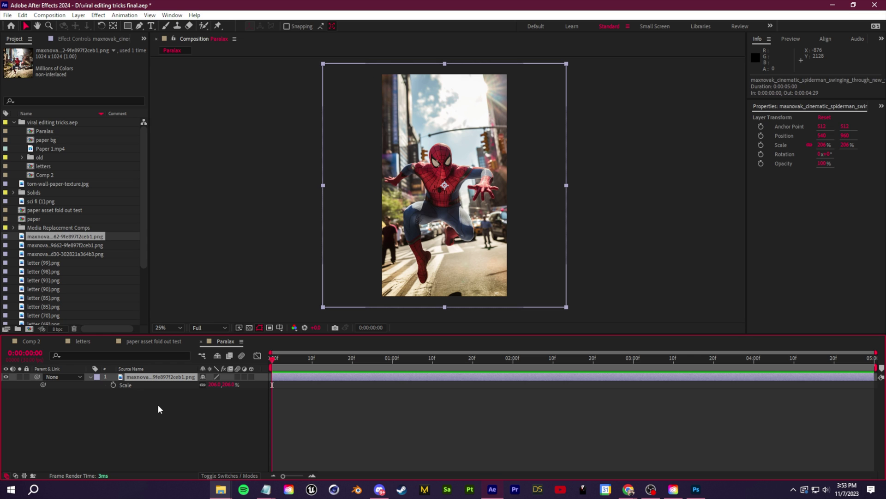
Duplicate the Spider-Man layer, import clean plate.png into the project, and replace the lower copy with it.
key("ctrl+d")
left_click(220, 490)
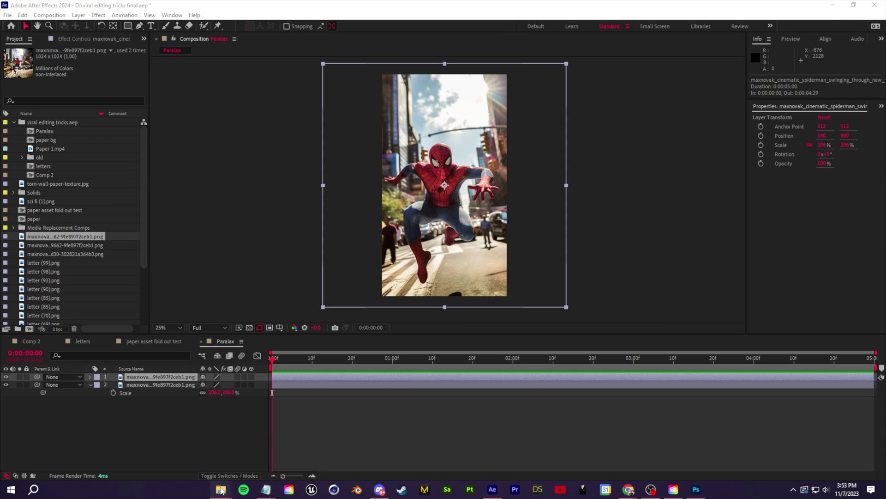
left_click(172, 460)
double_click(407, 127)
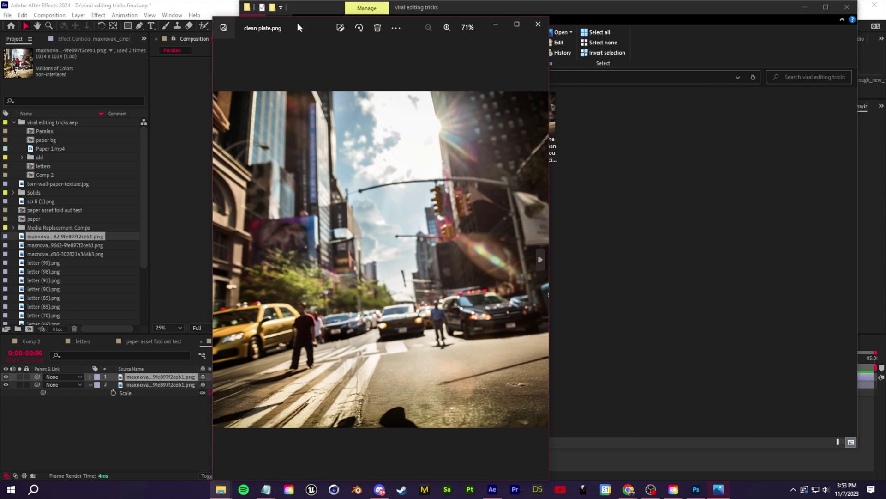
left_click(536, 24)
left_click_drag(397, 116, 115, 255)
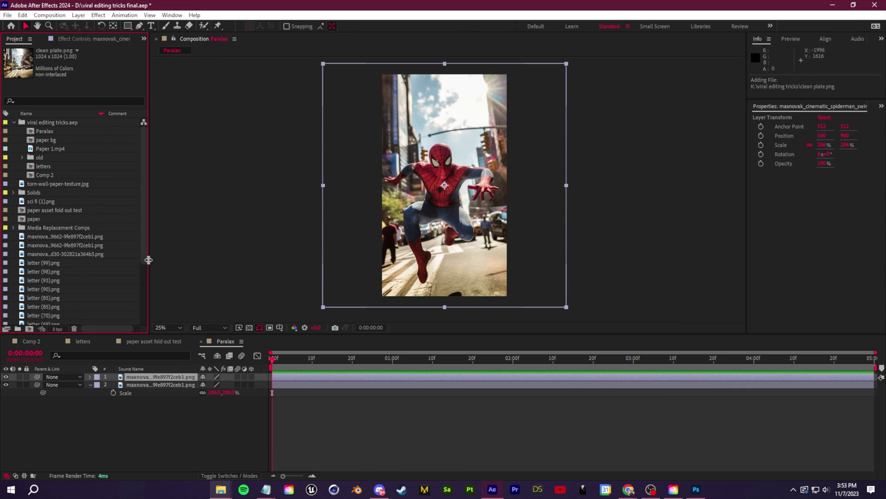
left_click(148, 385)
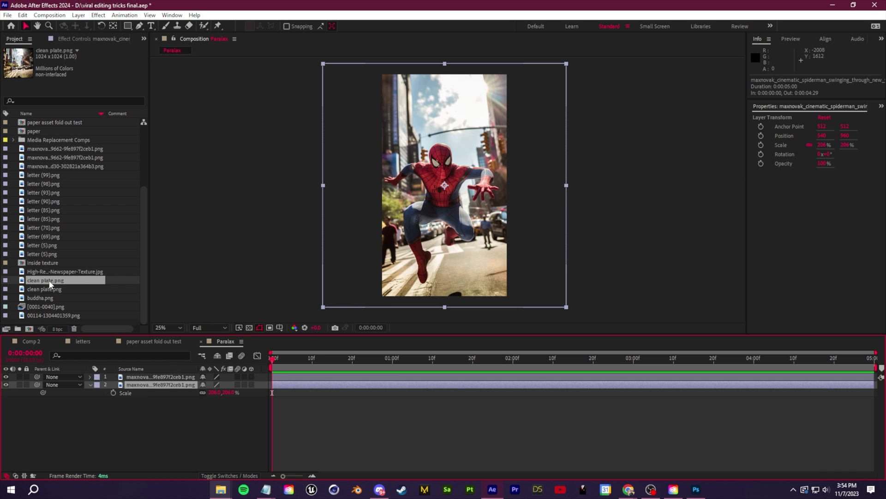
left_click_drag(50, 285, 145, 388)
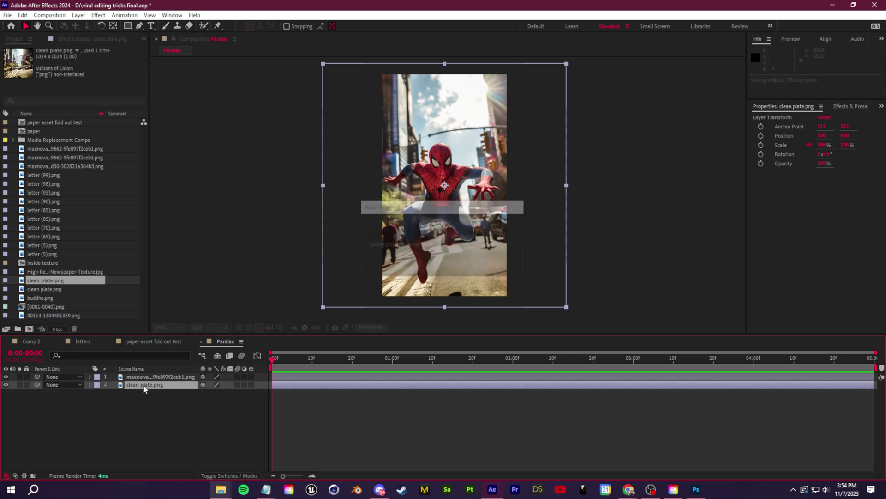
Compare the Spider-Man image with the clean plate beneath by repeatedly hiding and showing the top layer.
left_click(6, 377)
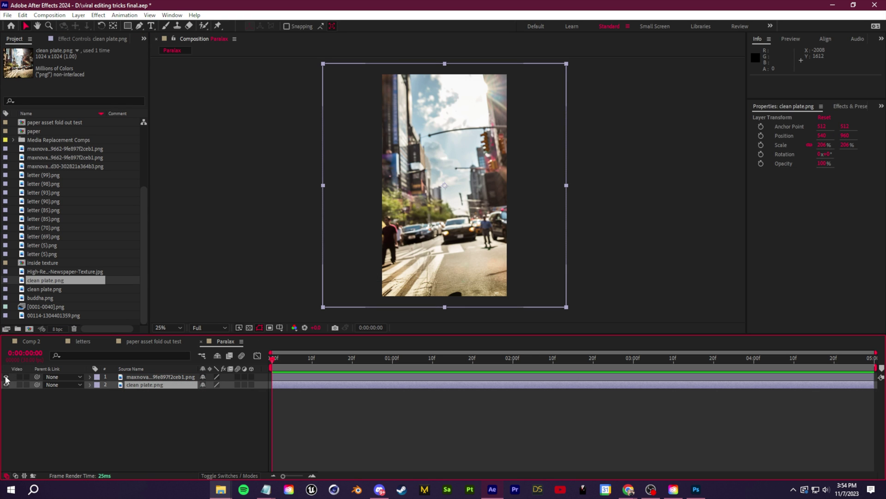
left_click(7, 377)
left_click(6, 377)
left_click(7, 377)
left_click(7, 377)
left_click(7, 377)
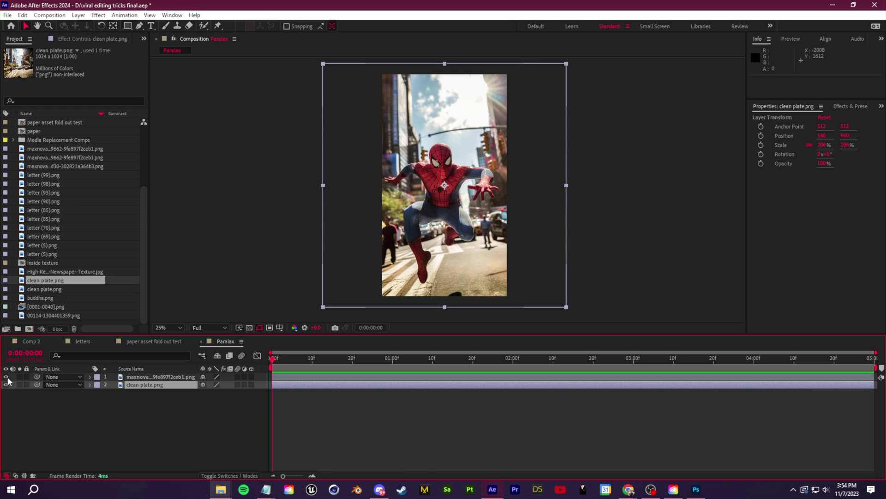
key("space")
key("space")
Draw a closed Pen tool mask tightly around Spider-Man's outline on the top layer.
left_click(184, 377)
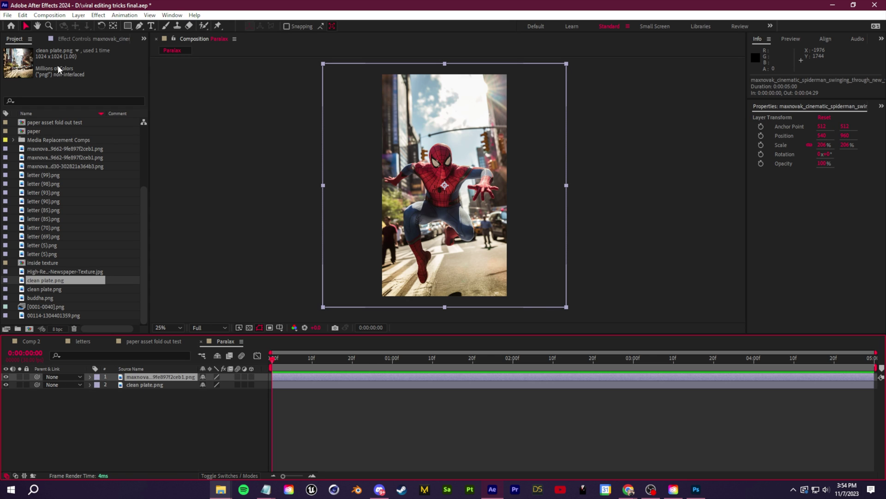
left_click(139, 26)
scroll(437, 262, "up", 2)
left_click_drag(436, 262, 496, 186)
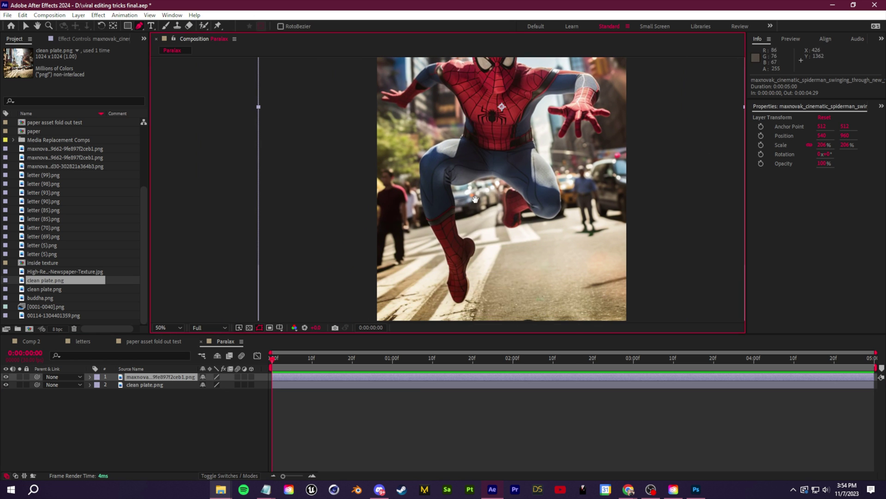
right_click(432, 190)
left_click(162, 378)
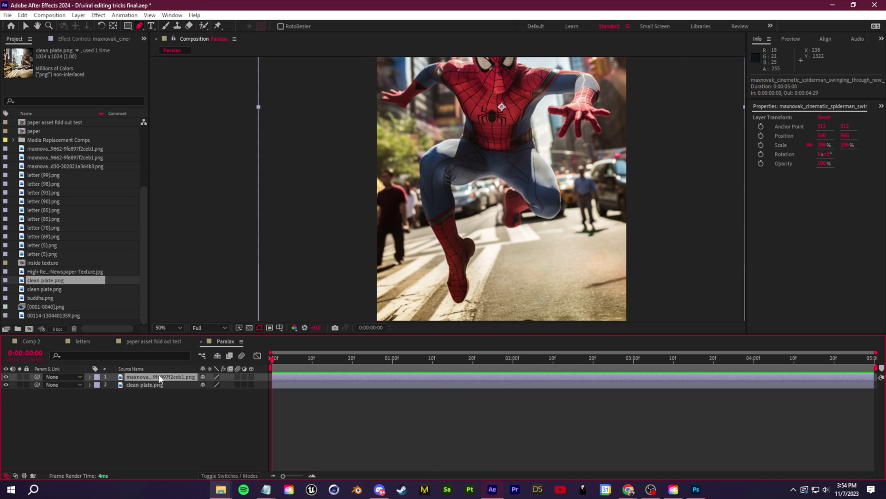
left_click(420, 165)
left_click(419, 183)
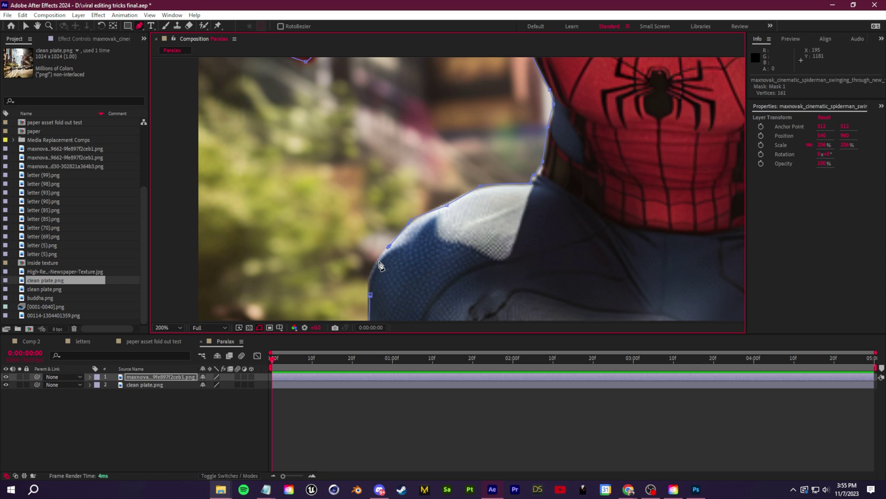
left_click(370, 295)
scroll(476, 257, "down", 4)
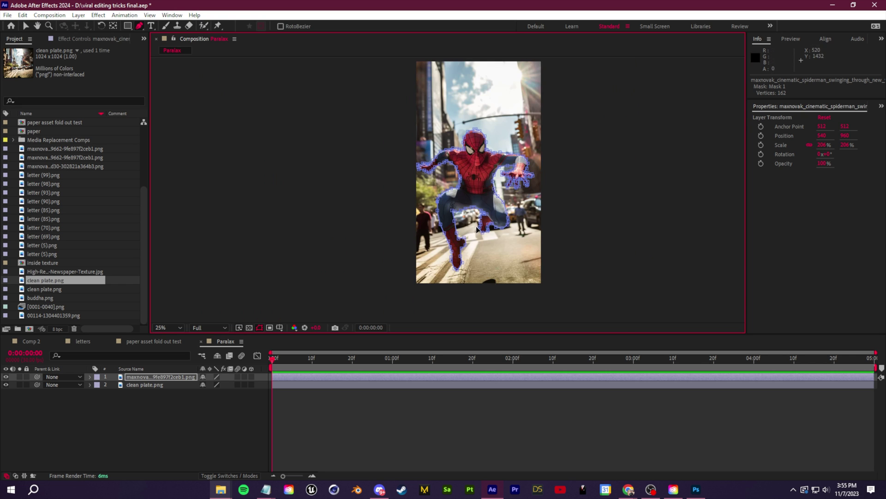
Inspect the masked Spider-Man cutout and the clean plate separately by hiding and showing each layer in turn.
left_click(5, 385)
left_click(85, 441)
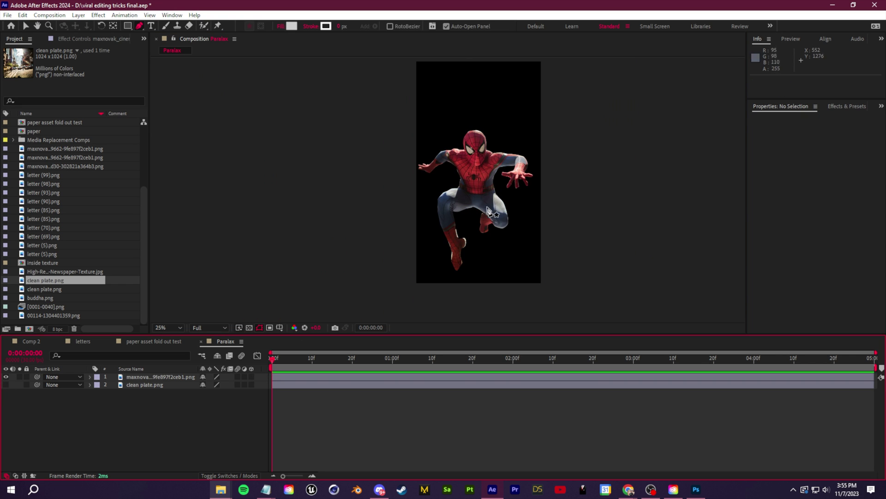
left_click(6, 377)
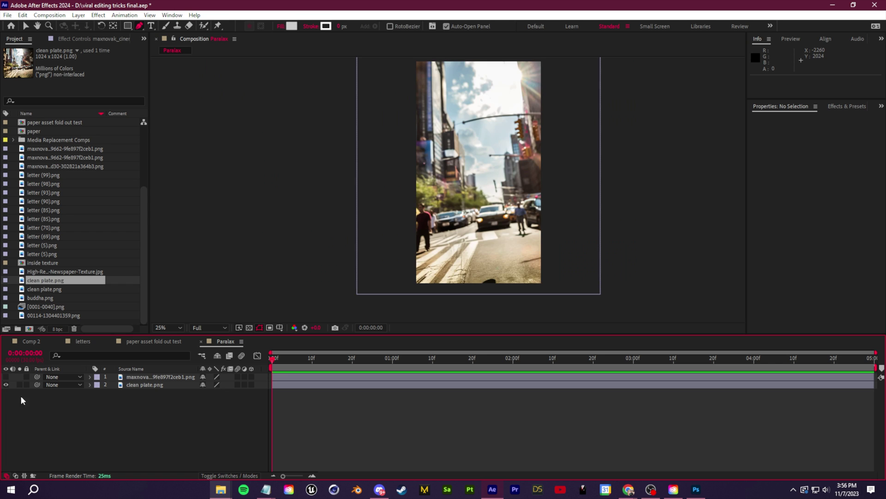
left_click(5, 385)
left_click(5, 384)
left_click(6, 377)
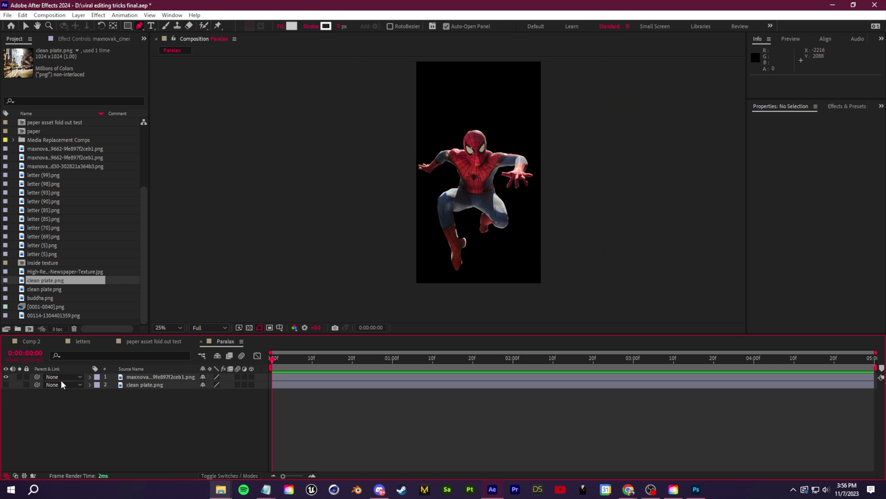
left_click(6, 384)
Reveal Mask 1's properties on the Spider-Man layer, soften its edge with a slight feather, and check it without the clean plate.
key("m")
key("m")
left_click(6, 424)
left_click(7, 423)
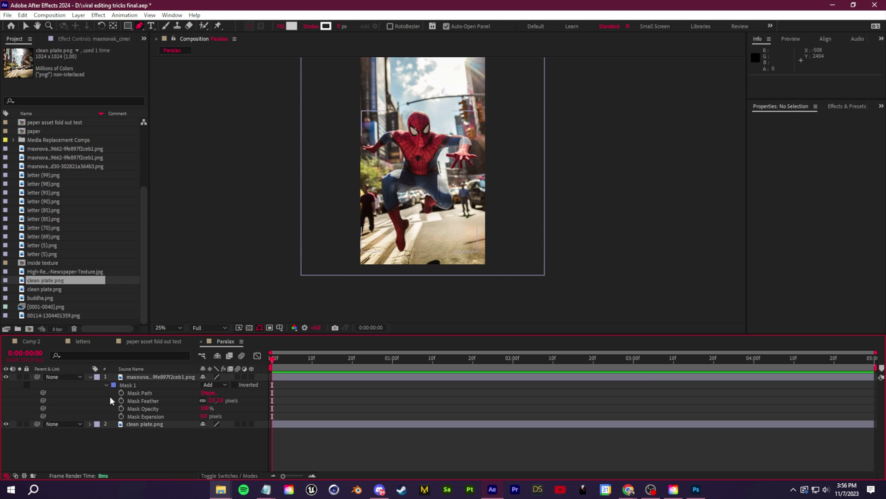
Switch the timeline from source names to layer names and collapse the Spider-Man layer's mask properties.
left_click(139, 377)
key("h")
left_click_drag(408, 215, 407, 240)
left_click(148, 451)
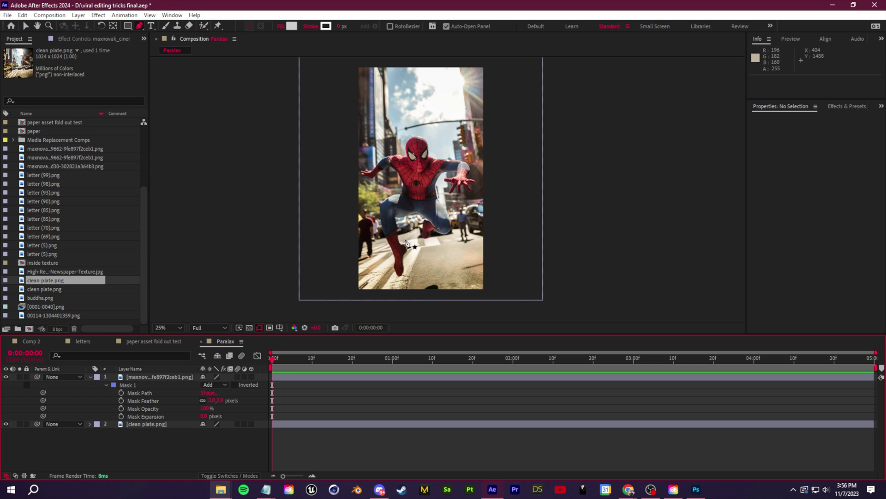
left_click_drag(401, 196, 420, 222)
key("v")
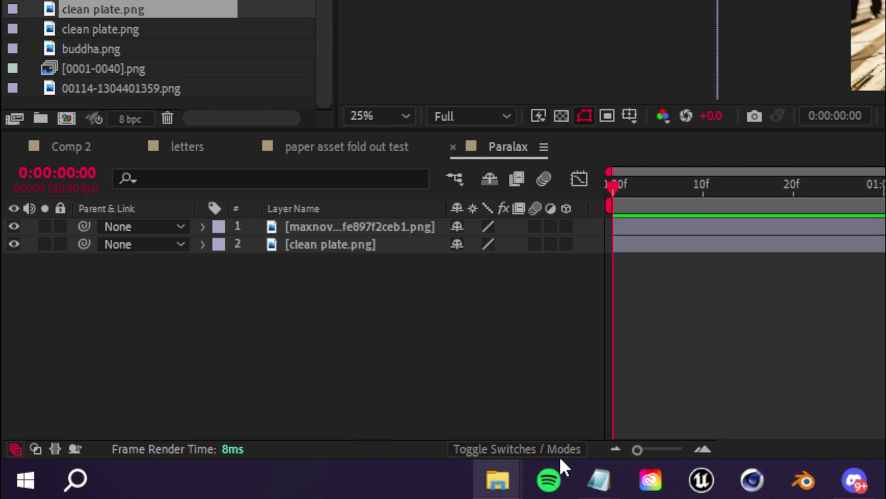
Show the layer switches in the timeline and make both the Spider-Man and clean plate layers 3D.
left_click(245, 477)
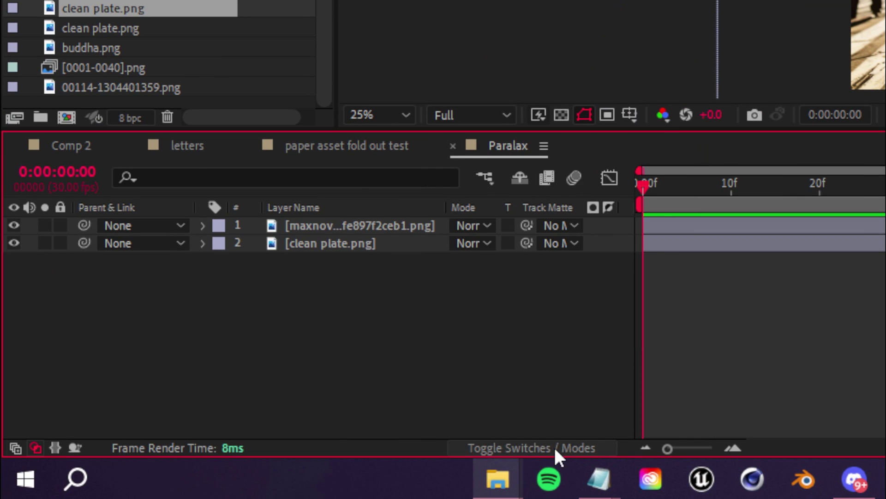
left_click(553, 445)
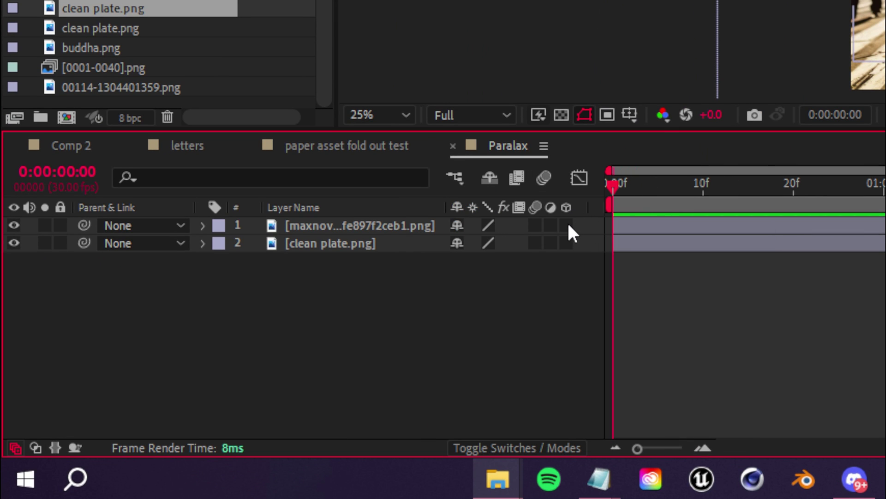
left_click_drag(572, 230, 569, 243)
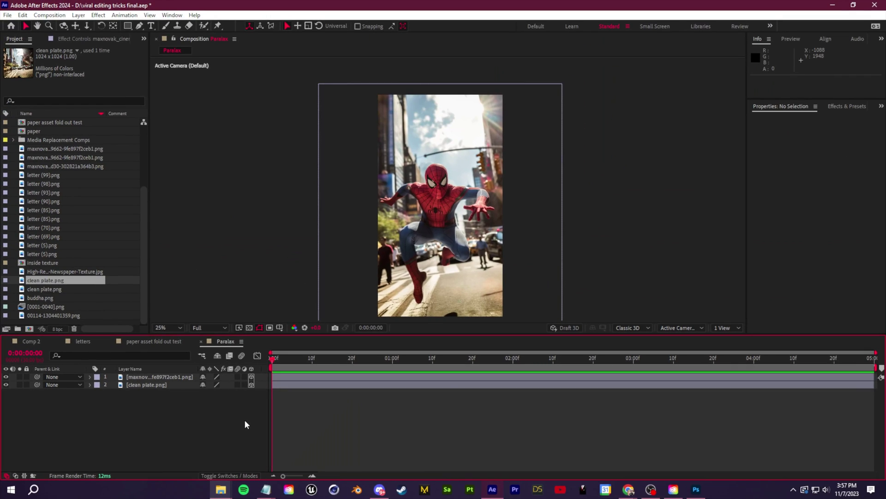
Add a two-node camera named Camera 1 to the Paralax composition with the existing camera settings.
right_click(206, 420)
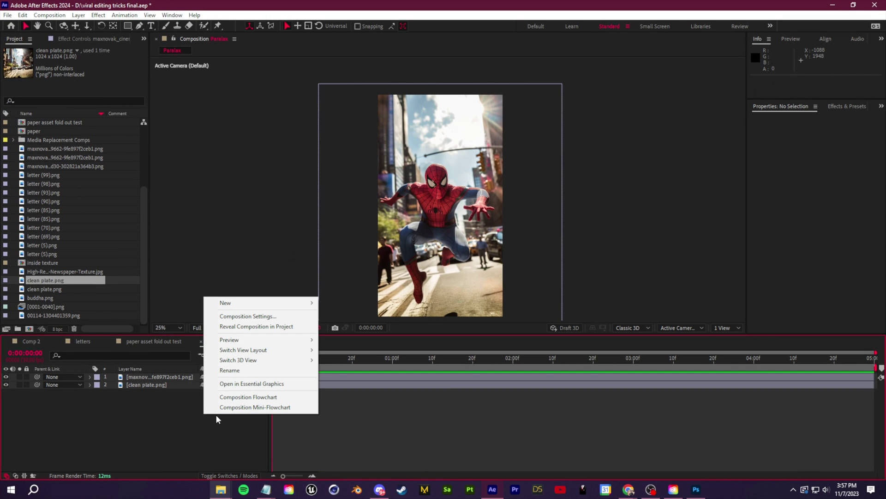
mouse_move(266, 305)
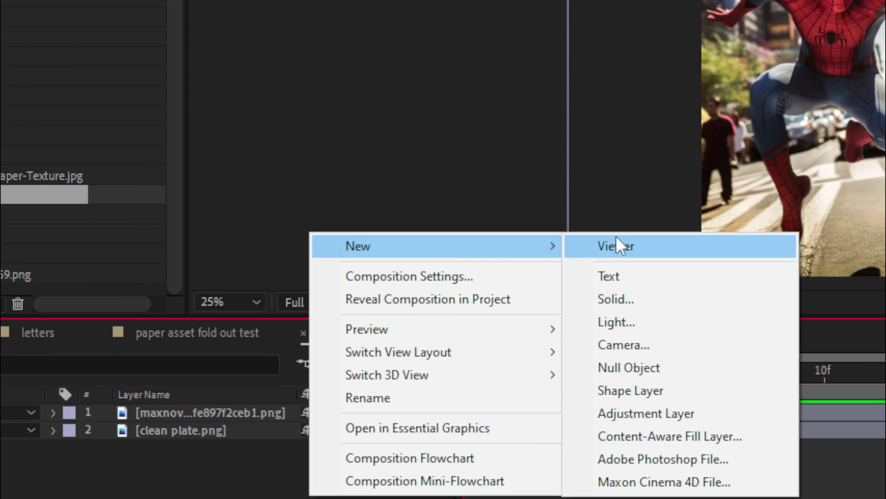
left_click(690, 346)
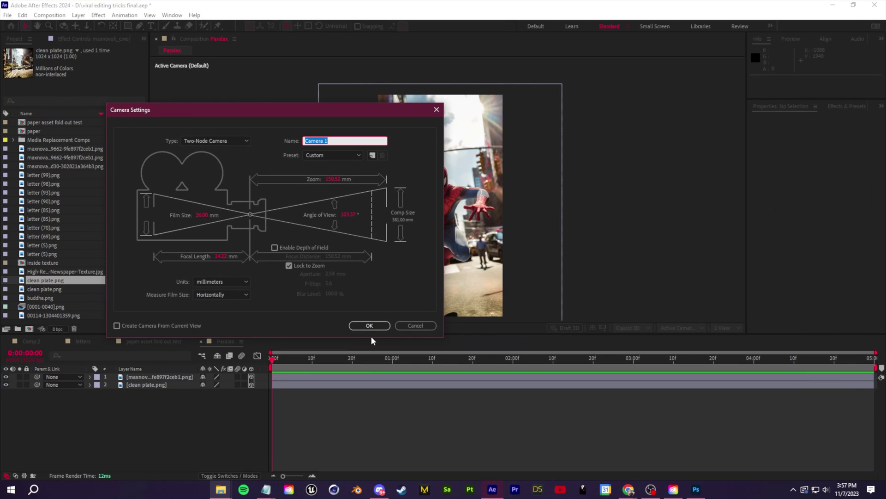
left_click(375, 326)
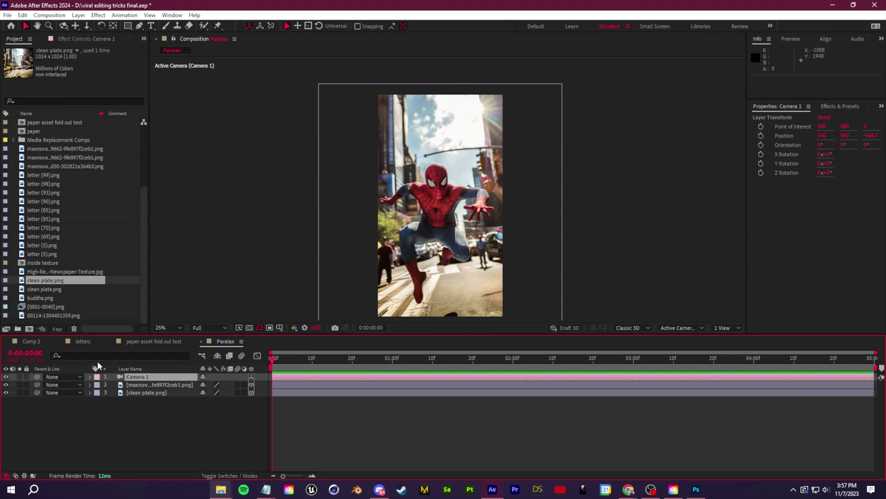
Reveal Camera 1's Transform properties and set starting keyframes at 0:00:00:00 for point of interest, position, orientation and all three rotations.
left_click(90, 377)
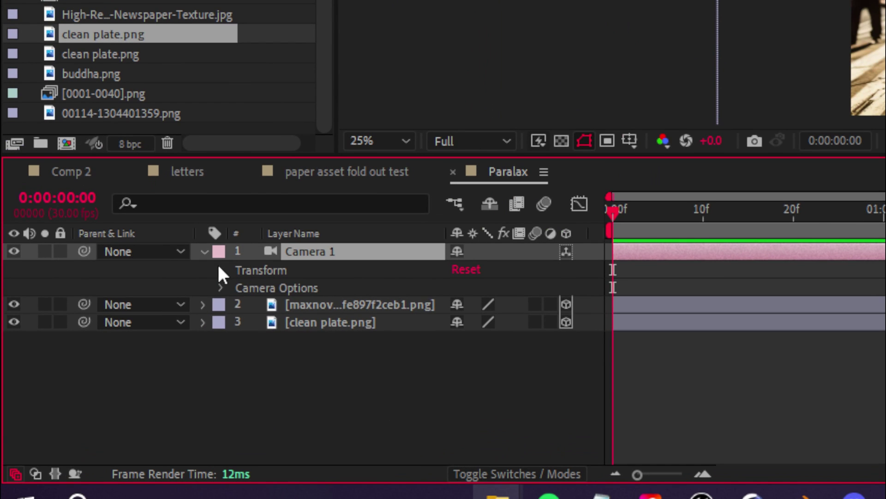
left_click(220, 270)
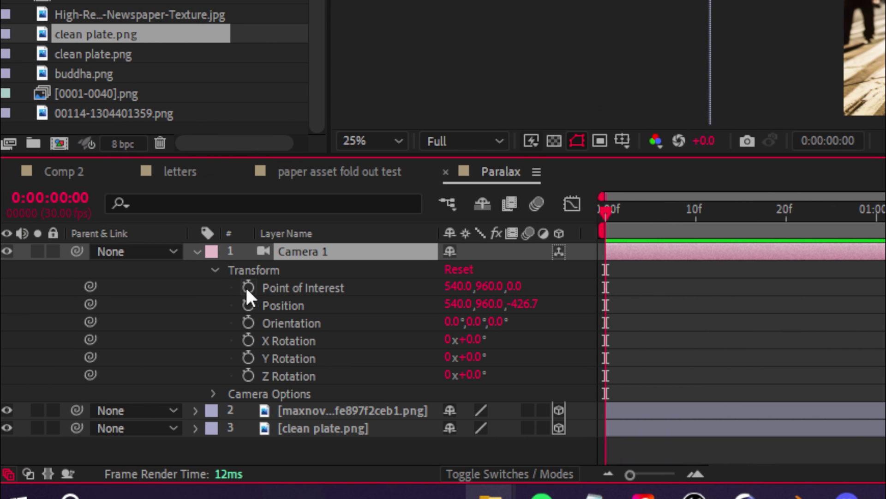
left_click_drag(151, 287, 133, 385)
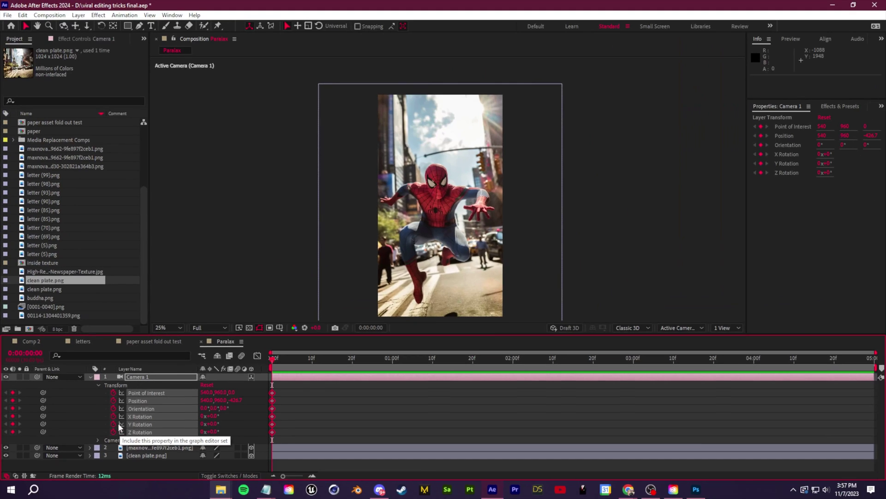
At 0:00:04:29, push the camera in and centre it on Spider-Man's upper body, at position about 492, 911, -219.
left_click_drag(271, 362, 430, 379)
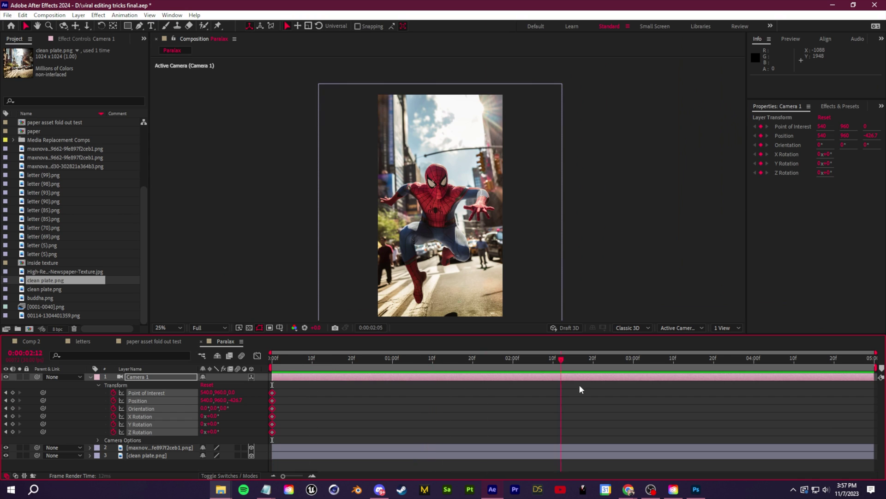
left_click_drag(779, 387, 864, 388)
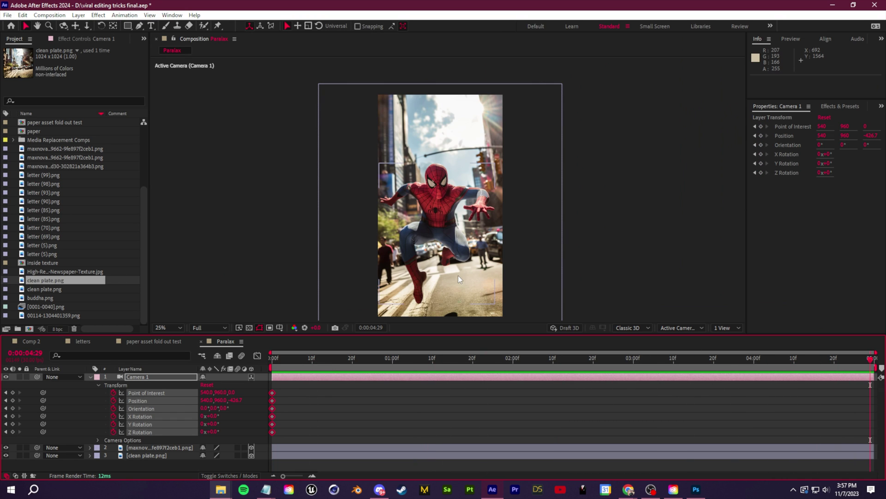
key("c")
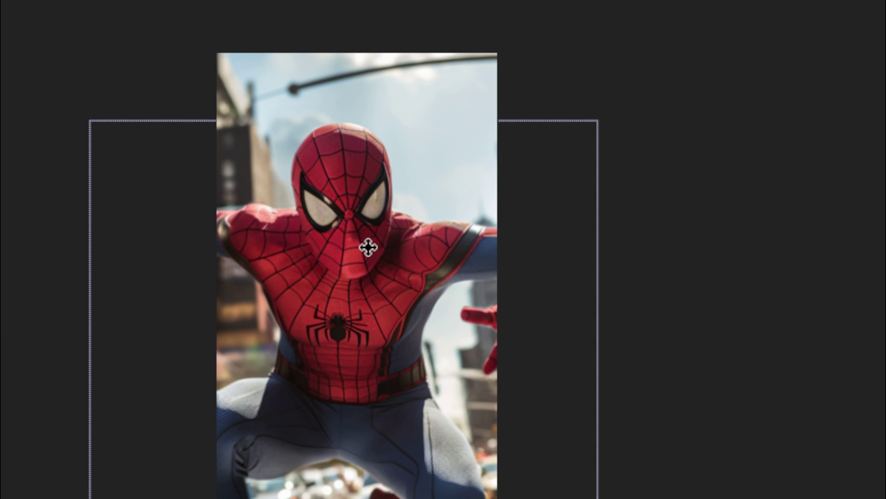
left_click_drag(368, 247, 390, 266)
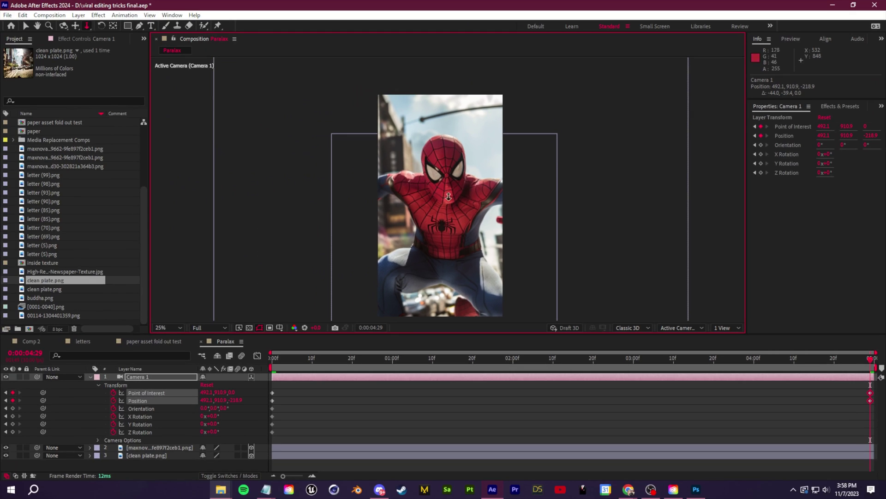
Preview the camera push-in and return to the first frame.
key("space")
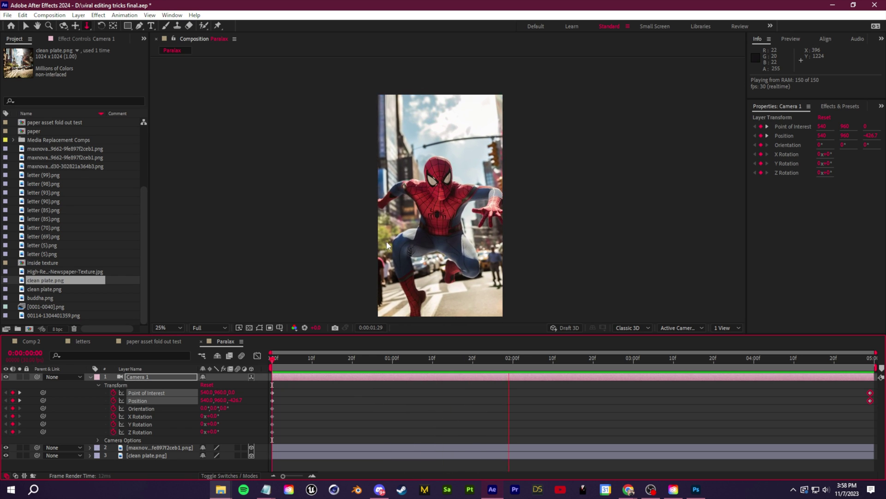
key("space")
key("Home")
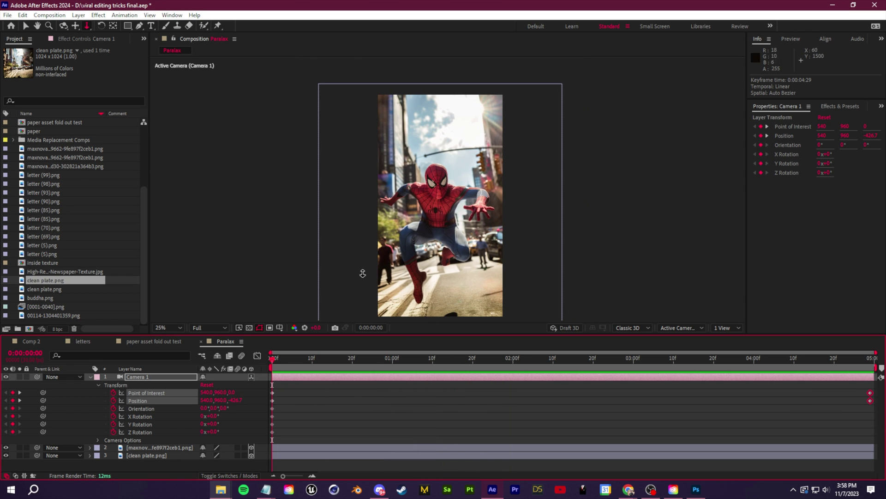
Collapse Camera 1's properties and reveal the clean plate layer's Transform properties.
left_click(91, 377)
left_click_drag(475, 294, 497, 269)
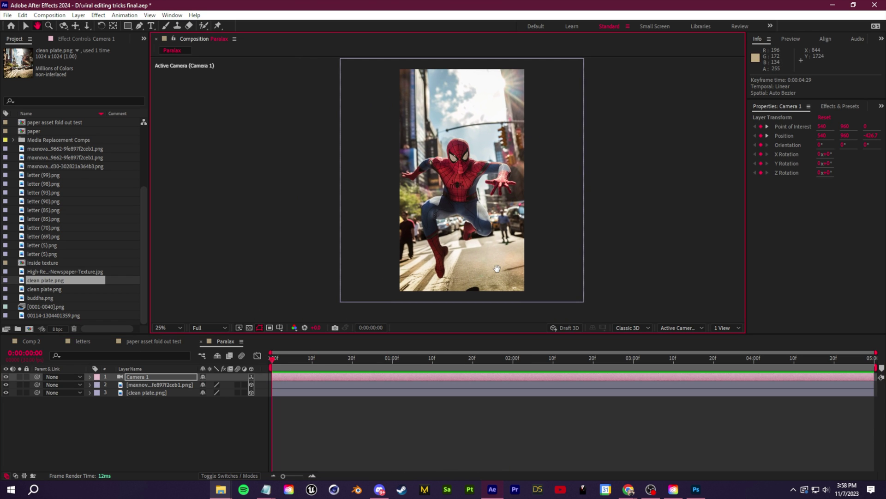
key("v")
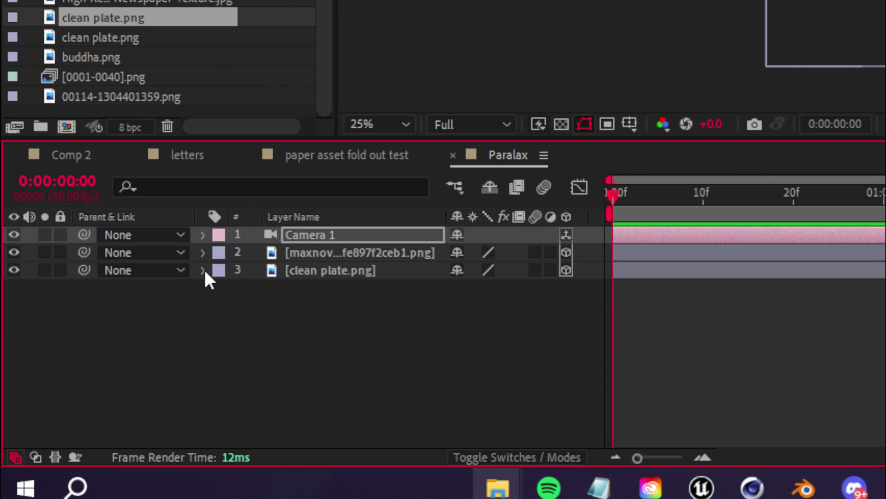
left_click(203, 270)
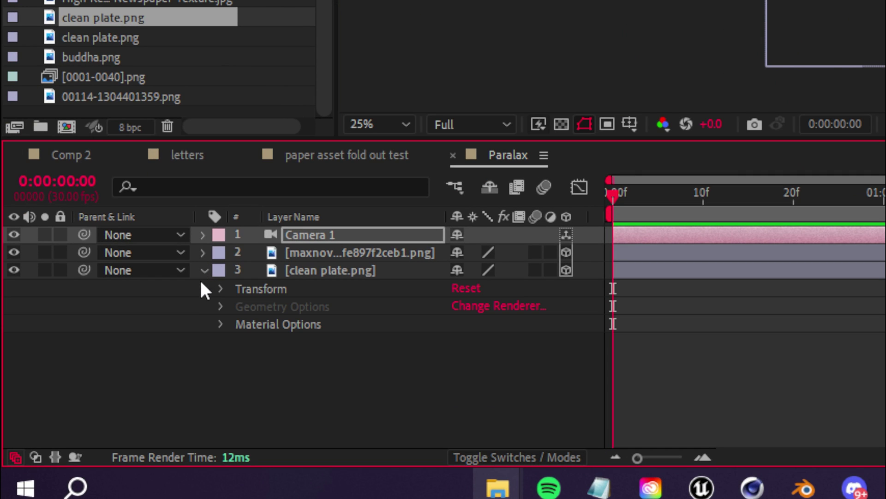
left_click(224, 288)
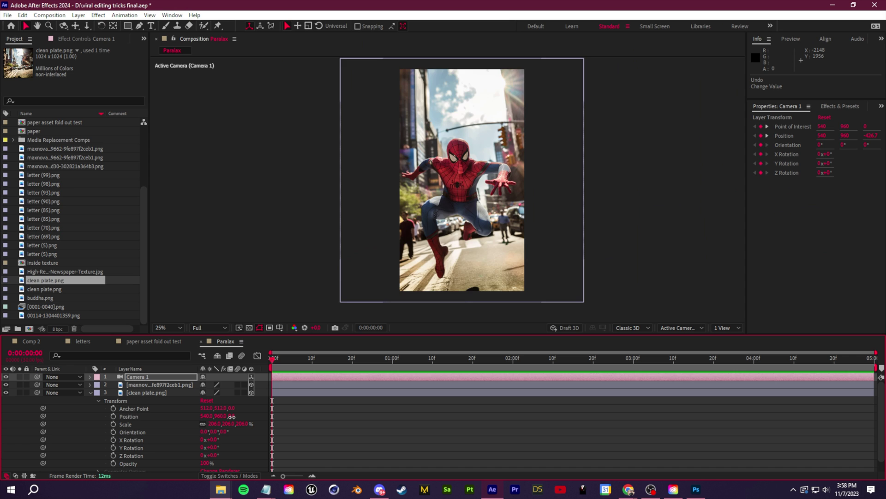
Try moving the clean plate back to a Z position of about 349 and enlarging its scale while viewing the scene from the Left.
left_click_drag(231, 416, 406, 428)
left_click(681, 328)
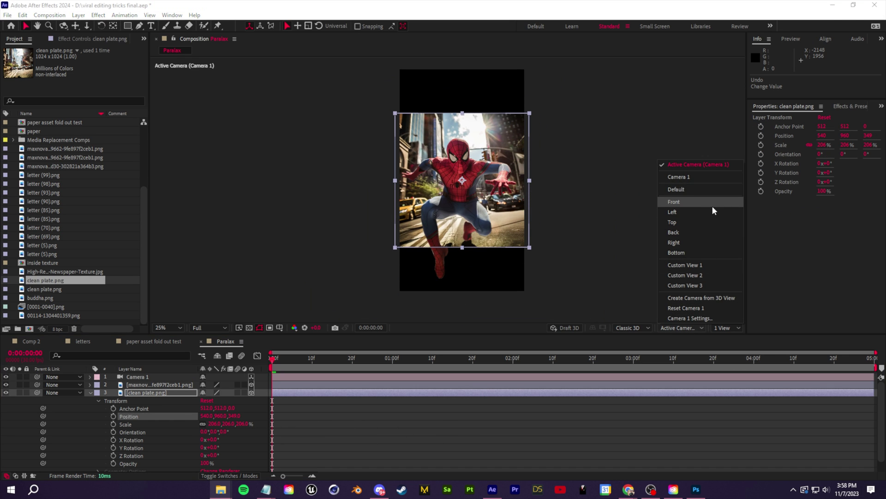
left_click(679, 209)
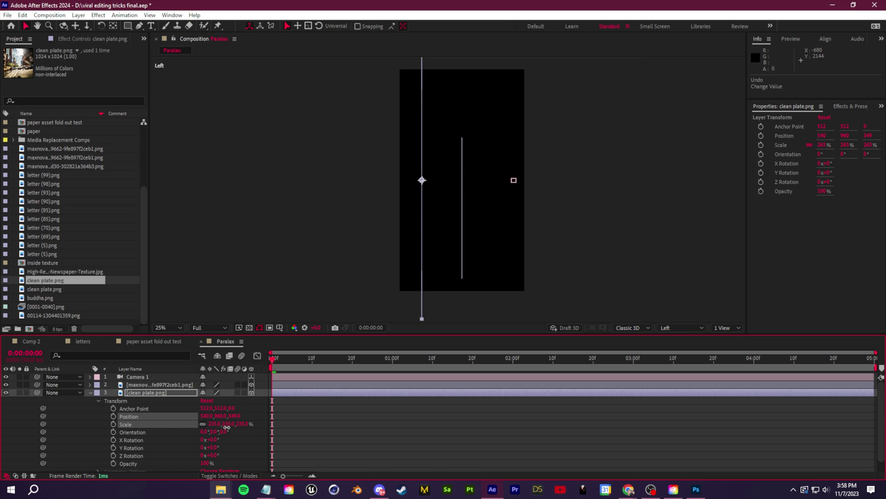
left_click_drag(221, 421, 165, 419)
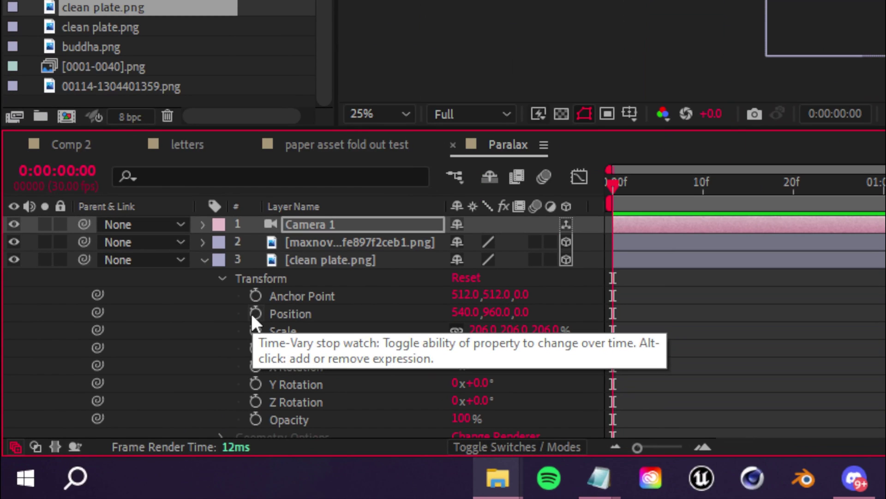
Animate the clean plate's position from a keyframe at 0:00:00:00 to a Z value of 248 at 0:00:04:29.
left_click(113, 416)
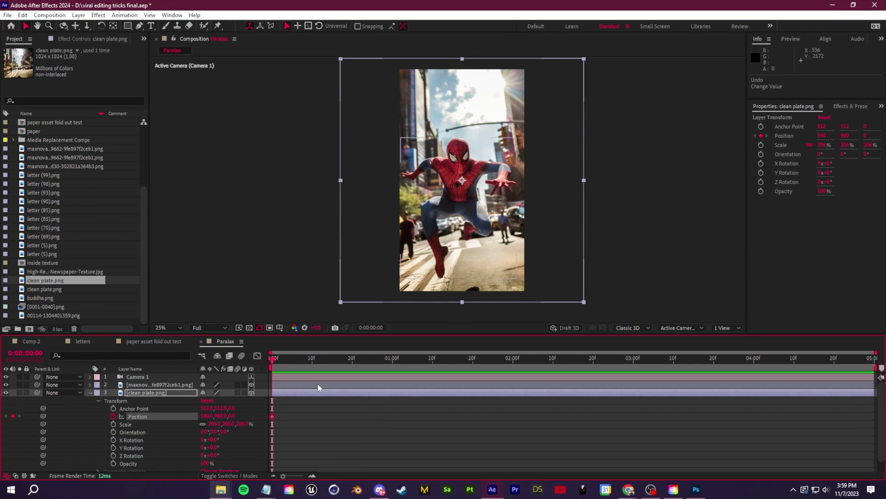
left_click_drag(279, 366, 871, 359)
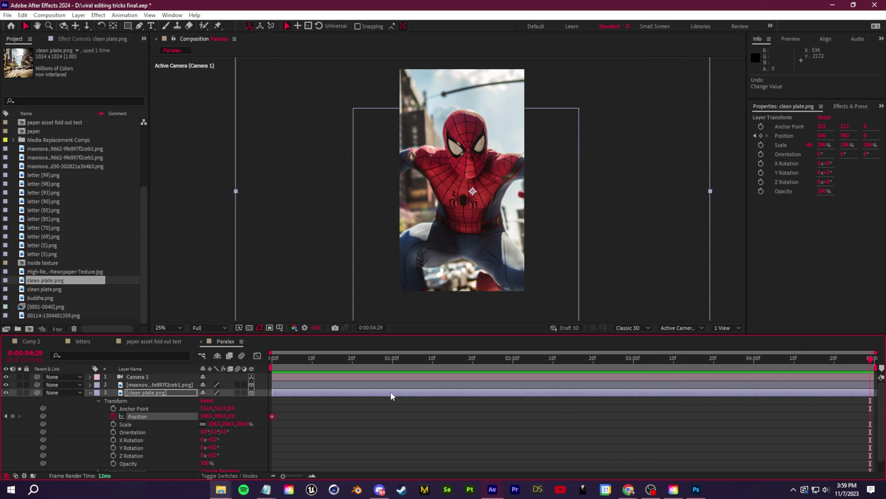
left_click_drag(232, 415, 356, 427)
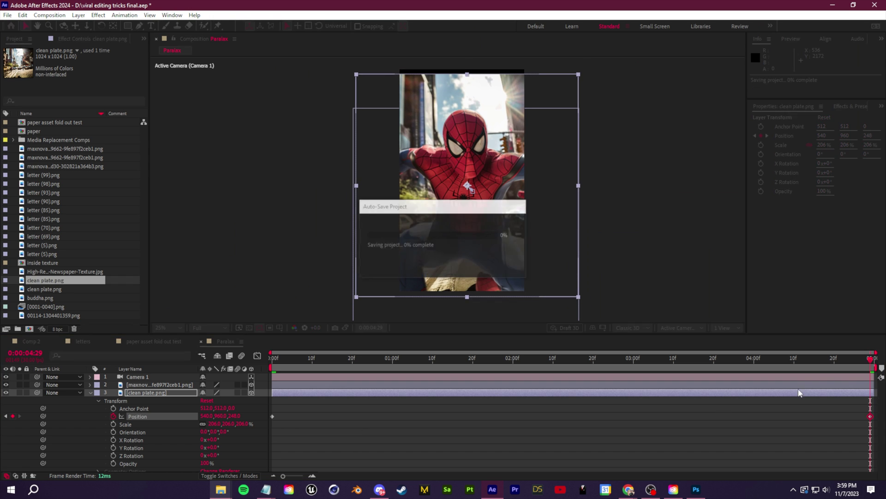
Preview the parallax between Spider-Man and the receding clean plate, inspect it closely and return to the first frame.
key("space")
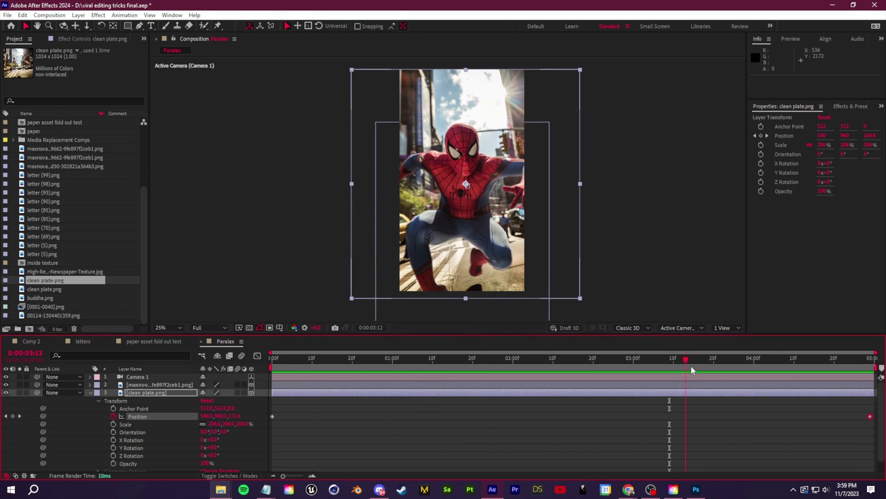
scroll(508, 182, "up", 1)
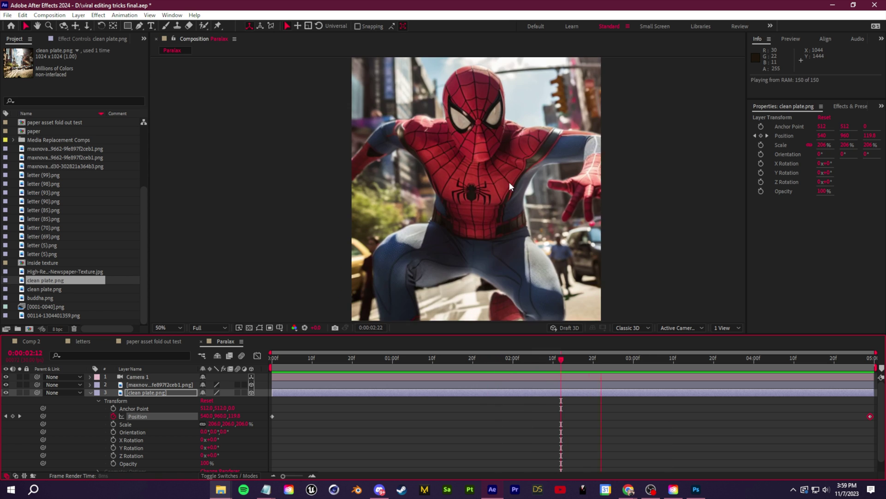
scroll(550, 195, "down", 2)
left_click_drag(714, 358, 272, 364)
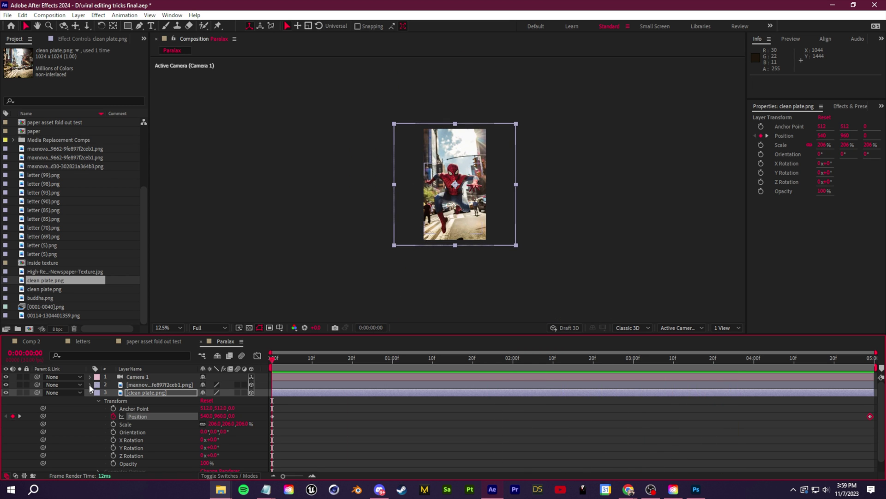
Collapse the clean plate's properties and set a starting position keyframe on the Spider-Man layer at 0:00:00:00.
left_click(90, 392)
left_click(137, 385)
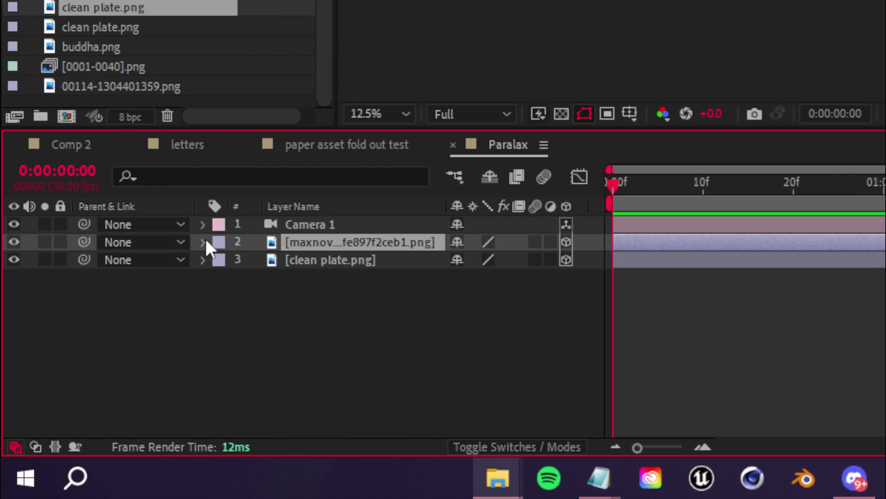
left_click(90, 384)
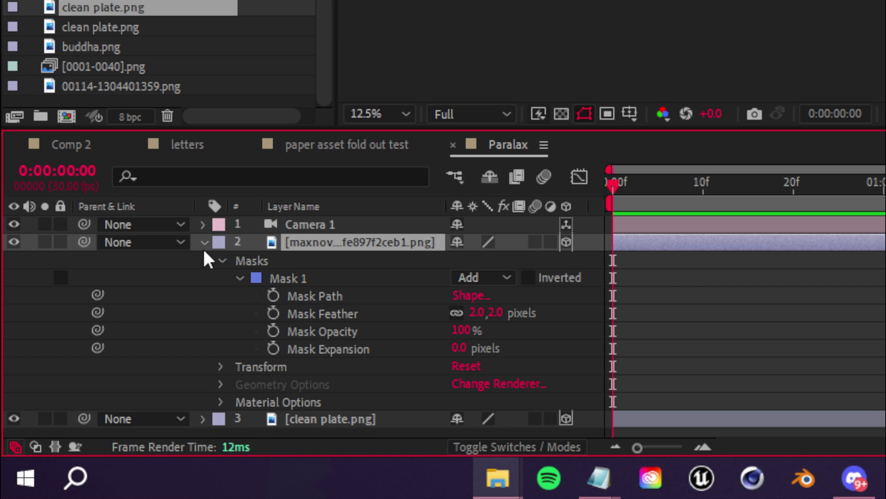
left_click(220, 367)
scroll(222, 333, "down", 3)
scroll(224, 336, "up", 3)
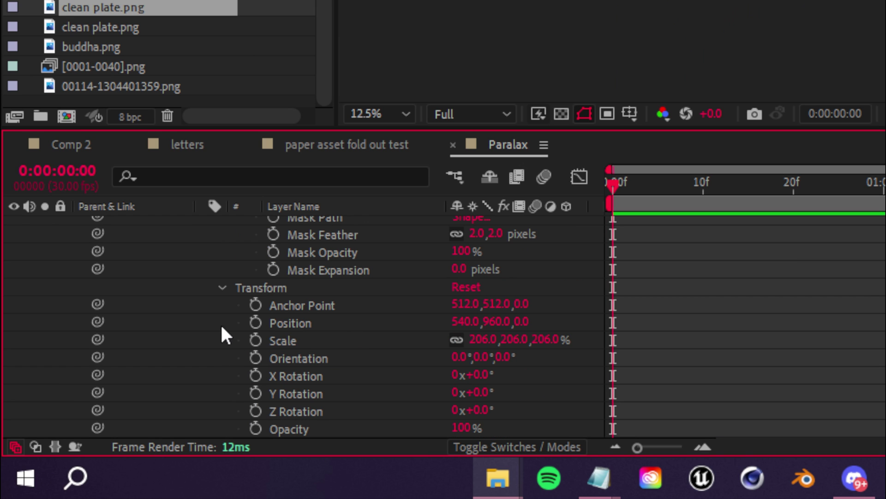
left_click(255, 322)
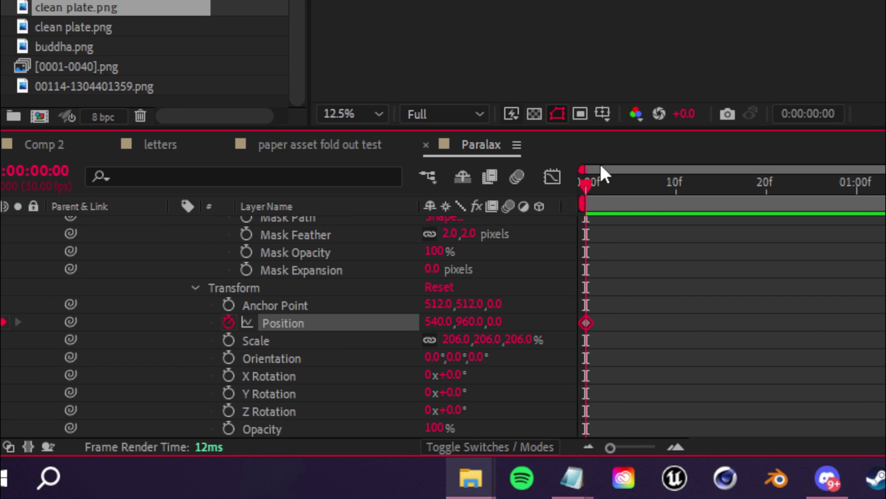
At 0:00:04:29, move the Spider-Man layer slightly toward the camera along Z to set its ending position keyframe.
key("space")
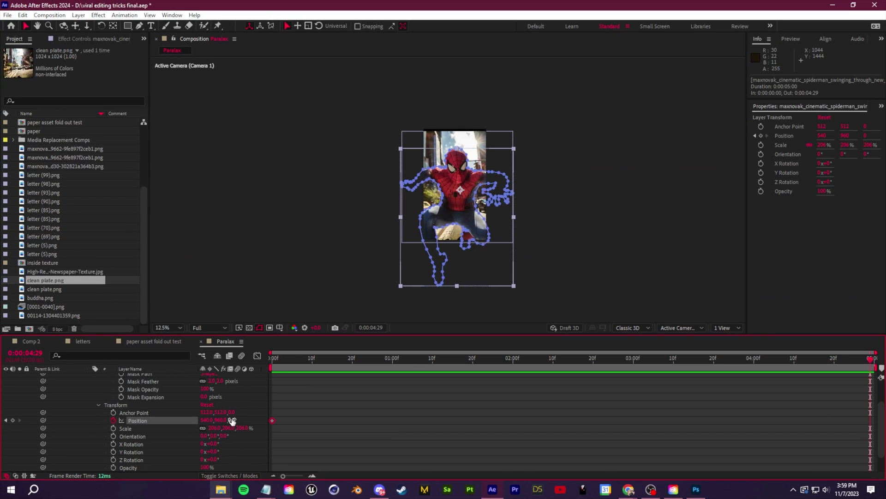
mouse_move(432, 328)
left_mouse_down()
mouse_move(536, 325)
mouse_move(432, 333)
left_mouse_up()
left_click_drag(233, 425, 226, 420)
Deselect the layers and play back the finished parallax move from around 0:00:01:00.
left_click_drag(871, 362, 392, 402)
left_click(497, 403)
key("space")
scroll(505, 259, "up", 1)
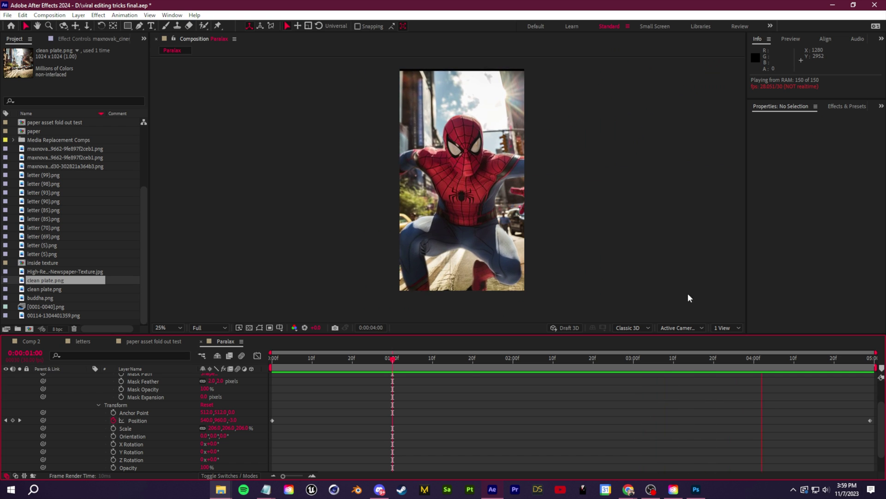
Stop the preview and turn on depth of field in Camera 1's camera options.
key("space")
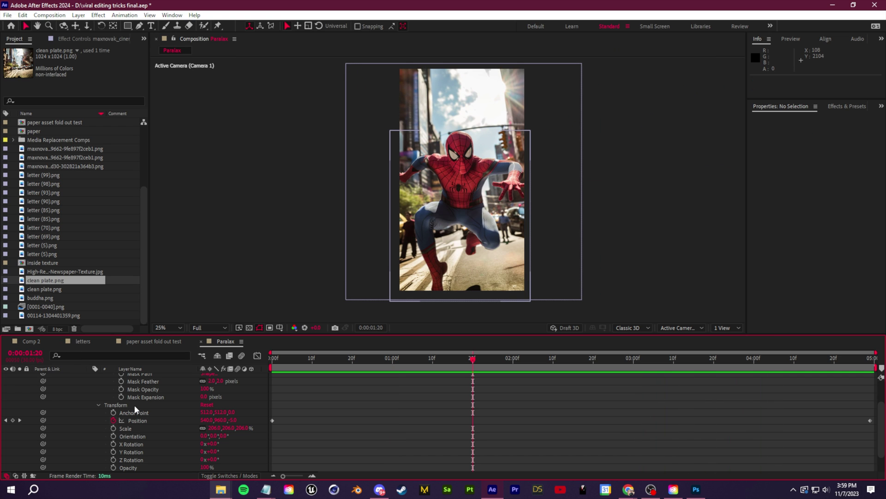
scroll(134, 407, "up", 2)
left_click(89, 385)
left_click(89, 377)
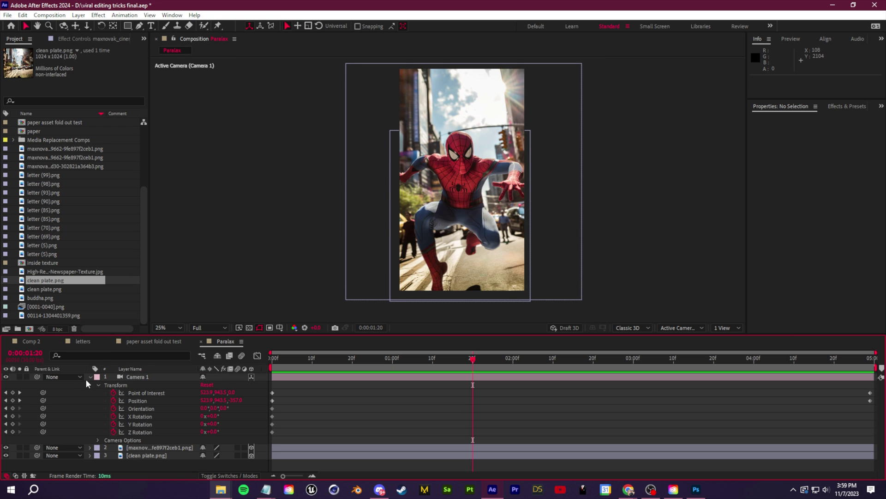
left_click(97, 440)
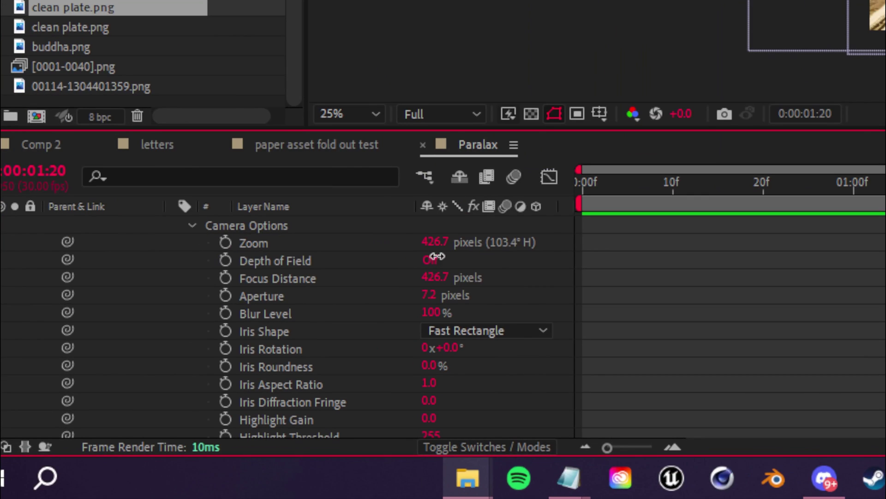
left_click(432, 259)
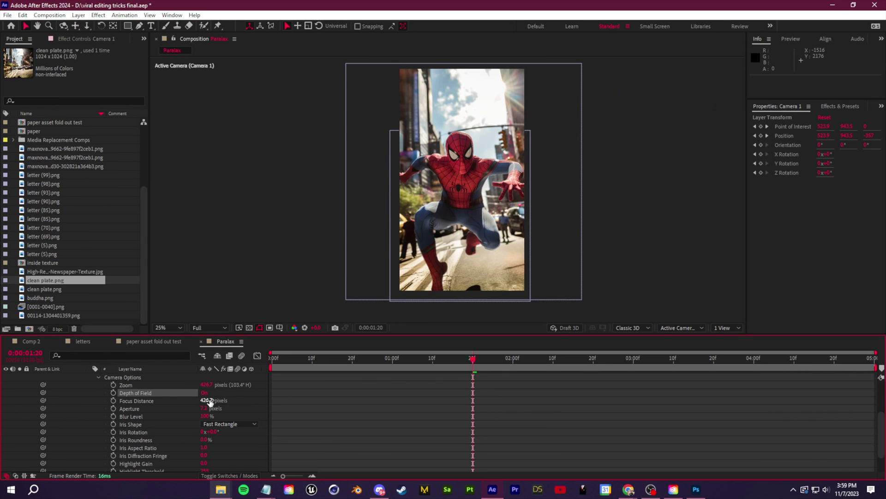
Try a much larger camera aperture, undo it, and lower the focus distance to adjust the depth-of-field blur.
left_click_drag(207, 409, 144, 403)
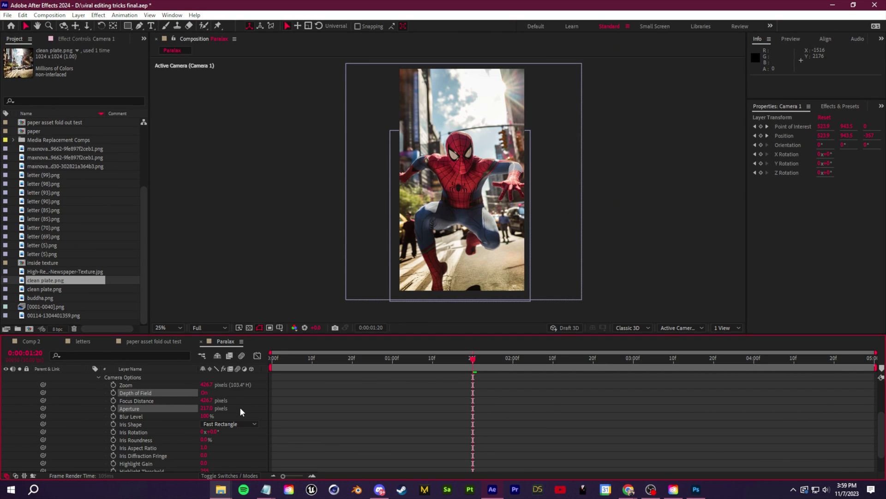
key("ctrl+z")
left_click_drag(212, 400, 224, 400)
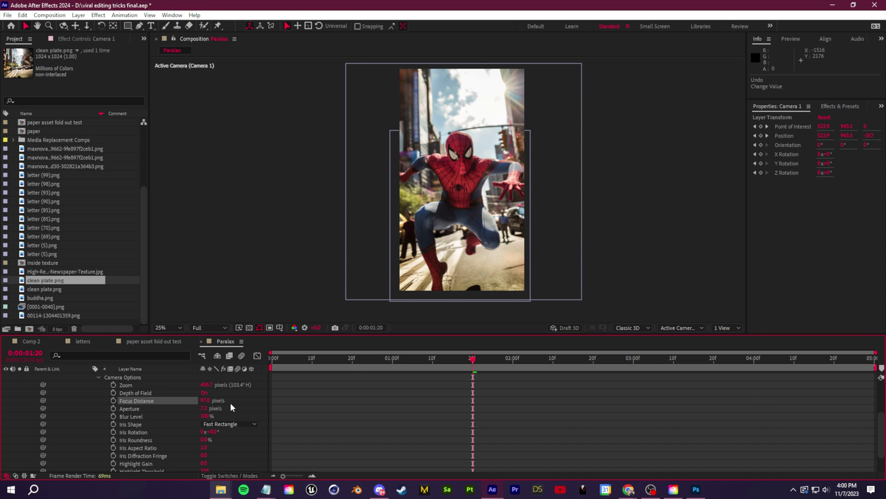
key("space")
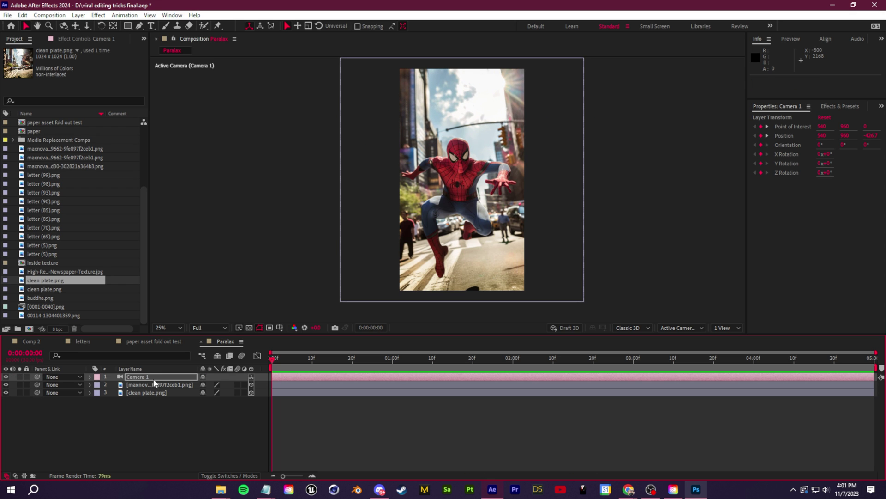
Rename the masked Spider-Man cutout layer as spiderman.
left_click(154, 383)
right_click(154, 384)
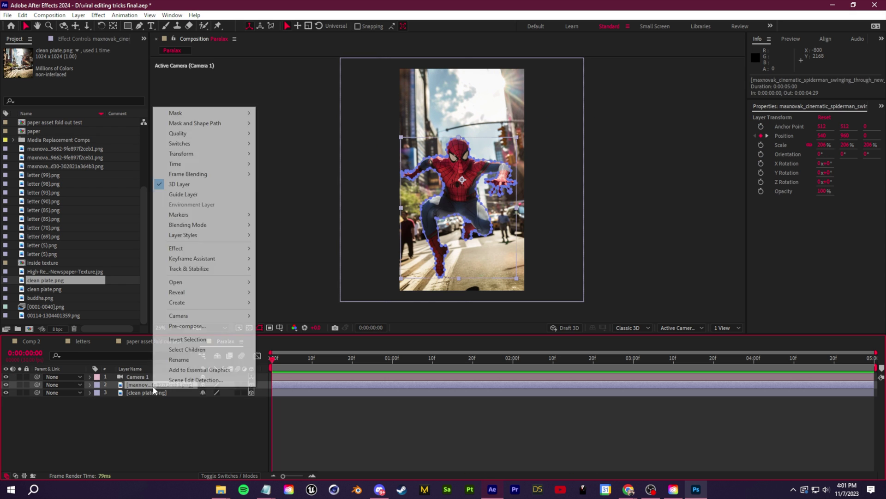
left_click(197, 361)
type("spider m")
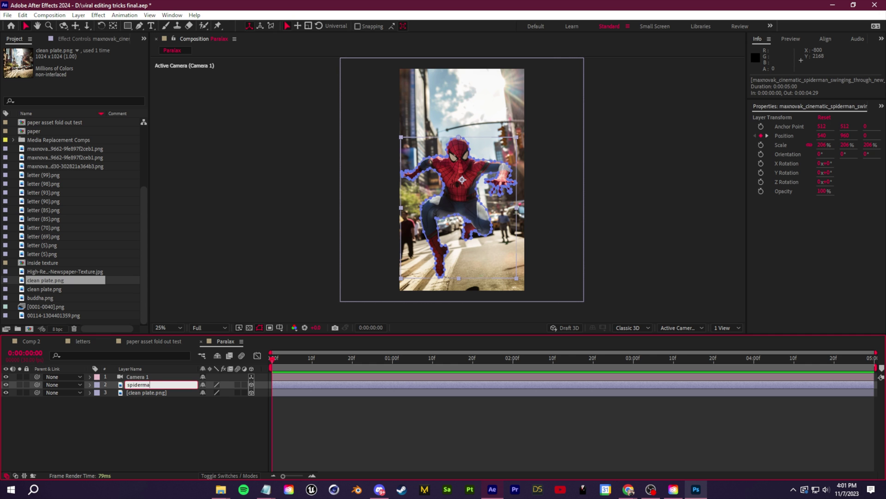
key("Return")
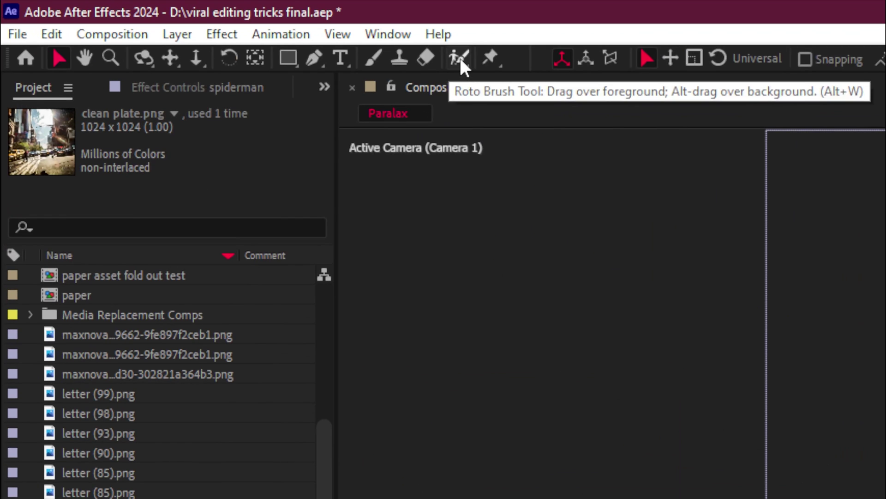
Place Puppet position pins on Spider-Man's face, both arms and hands, torso, legs and foot.
left_click(218, 26)
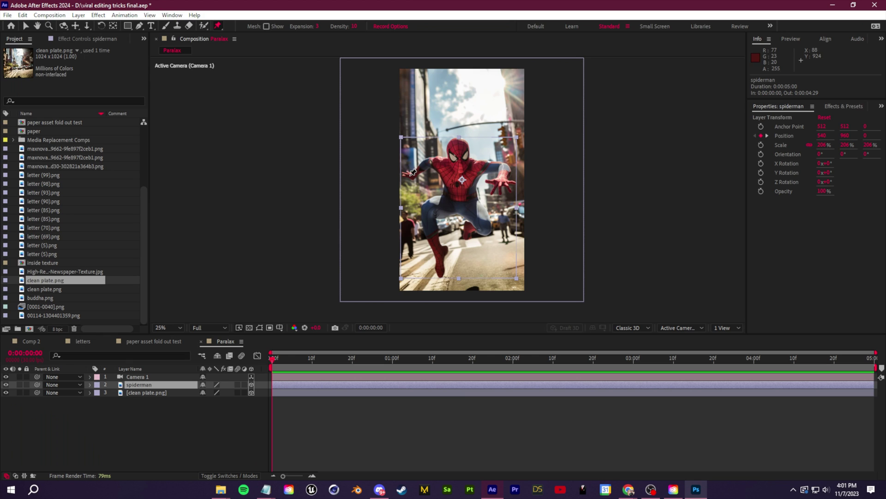
left_click(429, 159)
left_click(410, 175)
left_click(502, 168)
left_click(502, 185)
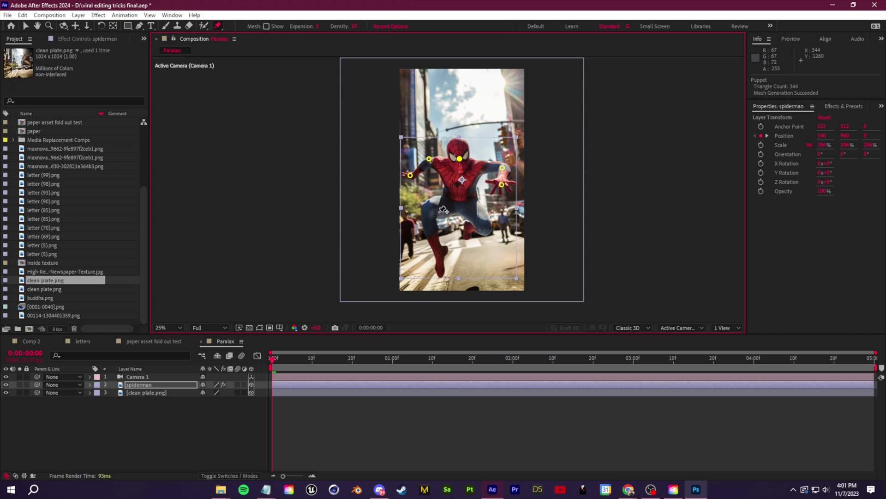
left_click(439, 257)
left_click(458, 193)
Expand the spiderman layer's Puppet effect down to the individual pins under Mesh 1's Deform group.
left_click(90, 385)
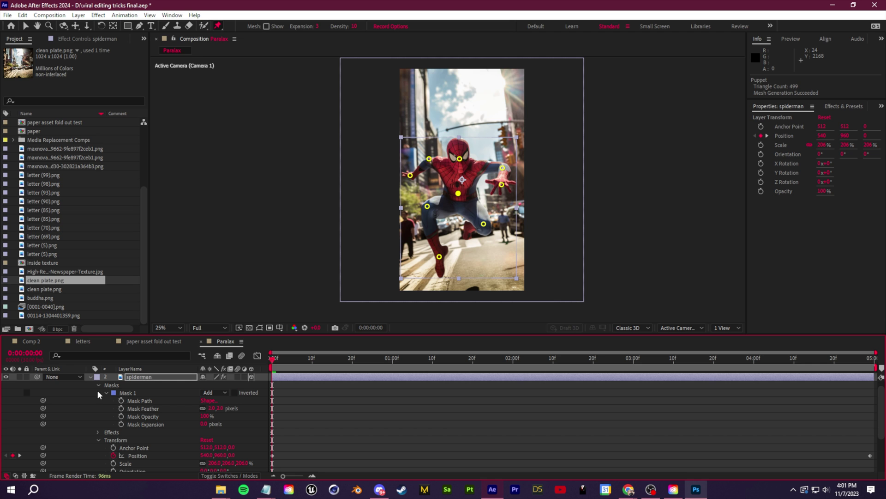
left_click(98, 440)
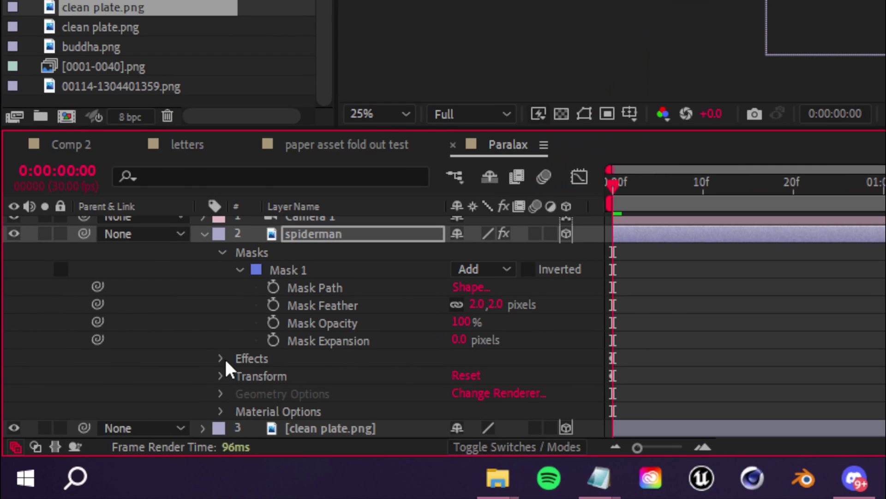
left_click(98, 436)
left_click(237, 375)
scroll(233, 383, "down", 3)
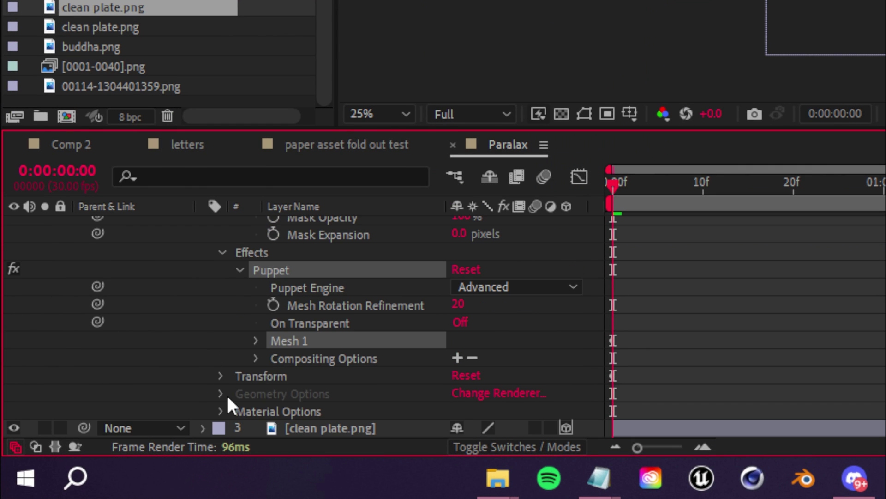
left_click(257, 340)
scroll(277, 351, "down", 2)
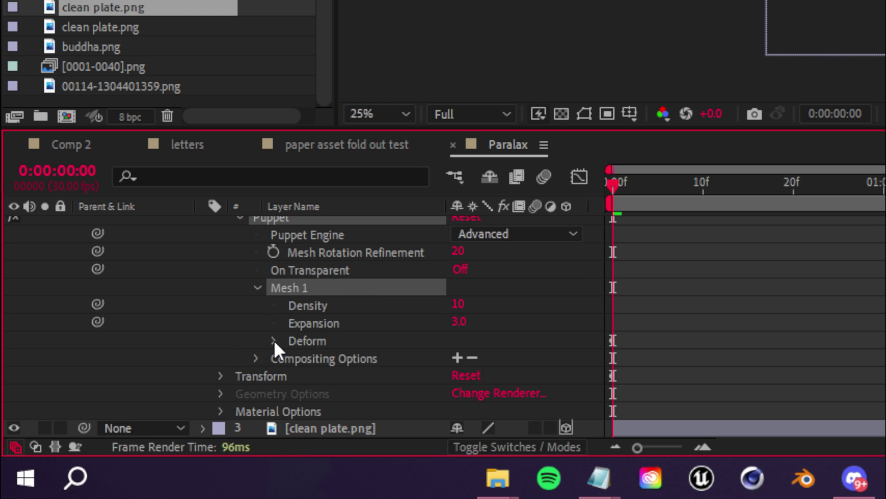
left_click(274, 341)
scroll(329, 376, "down", 5)
scroll(397, 350, "up", 2)
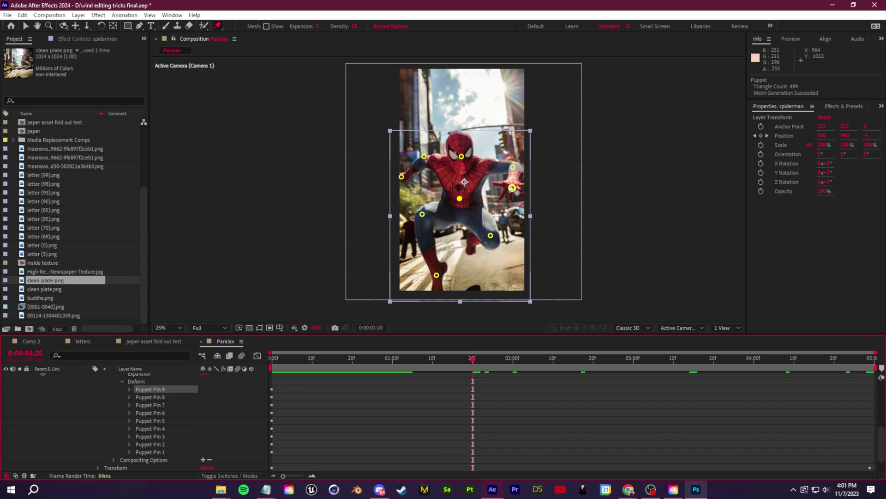
At 0:00:01:20, shift the puppet pin on Spider-Man's outstretched hand slightly upward and preview the deformation from the first frame.
mouse_move(512, 188)
left_mouse_down()
mouse_move(529, 188)
mouse_move(517, 174)
mouse_move(510, 180)
left_mouse_up()
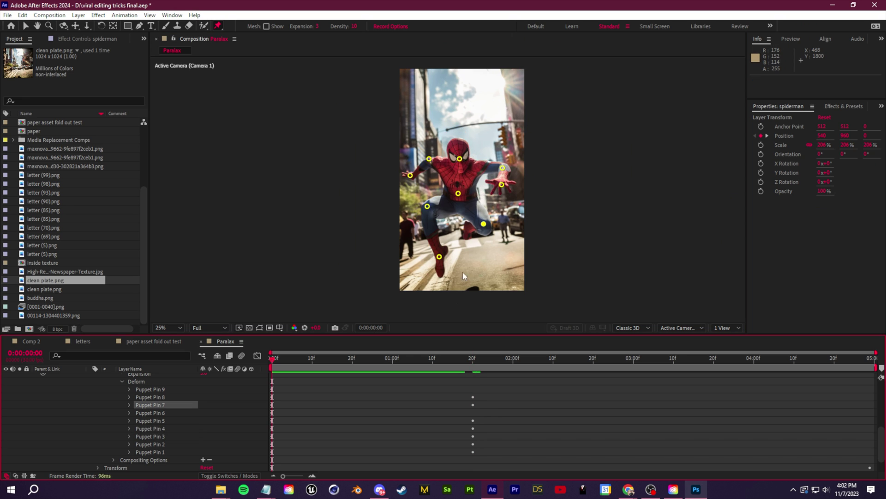
key("space")
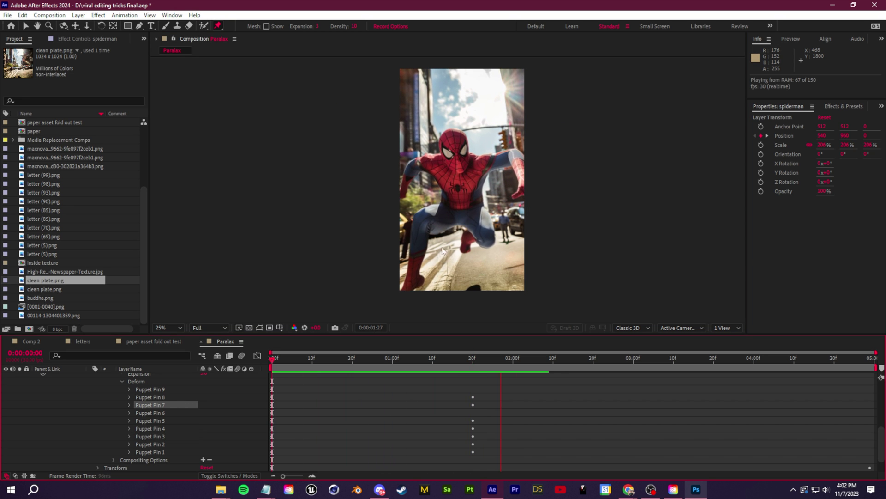
key("space")
left_click_drag(520, 360, 231, 362)
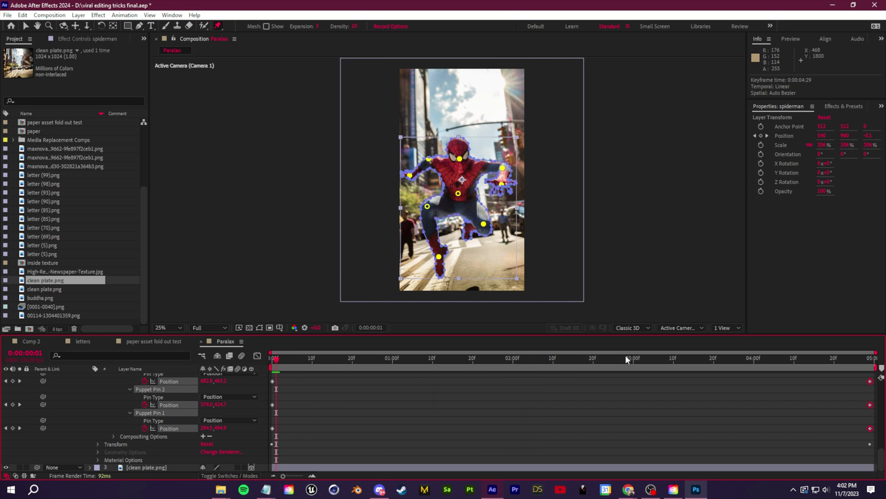
Play back and scrub through the puppet animation near its start, inspecting Spider-Man's limb movement up close and at full frame.
key("space")
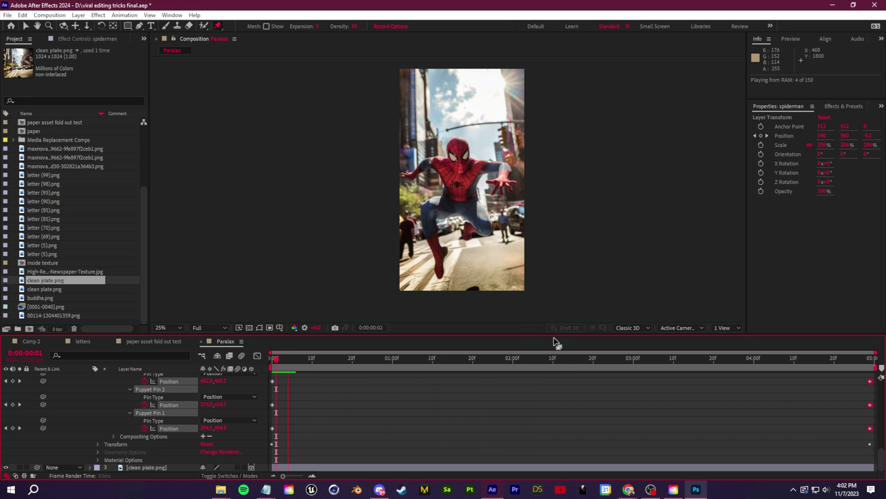
scroll(486, 273, "up", 2)
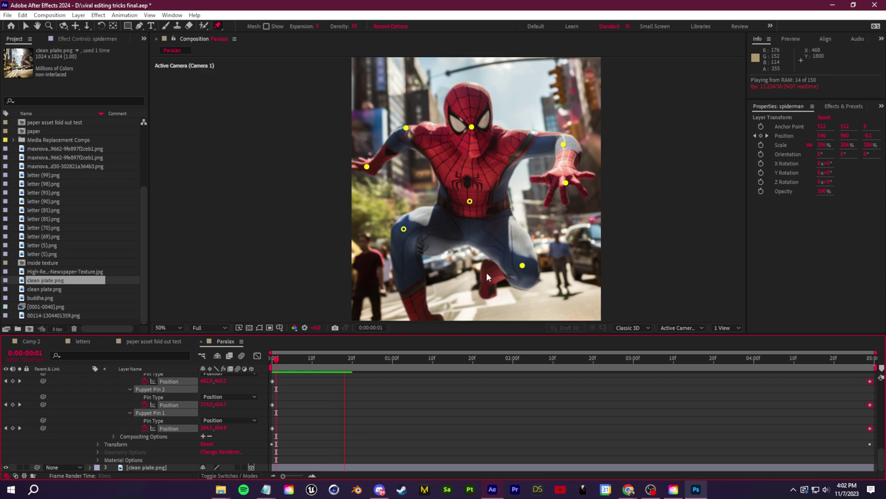
key("comma")
key("space")
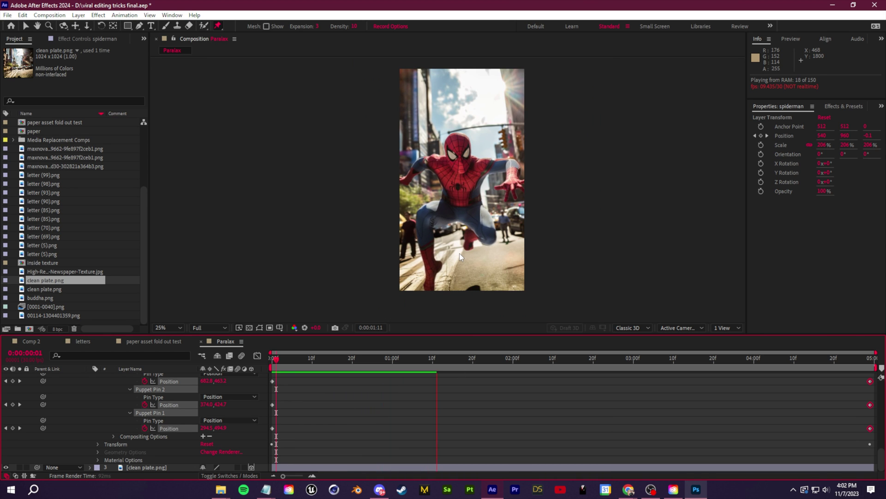
key("space")
left_click_drag(489, 358, 216, 343)
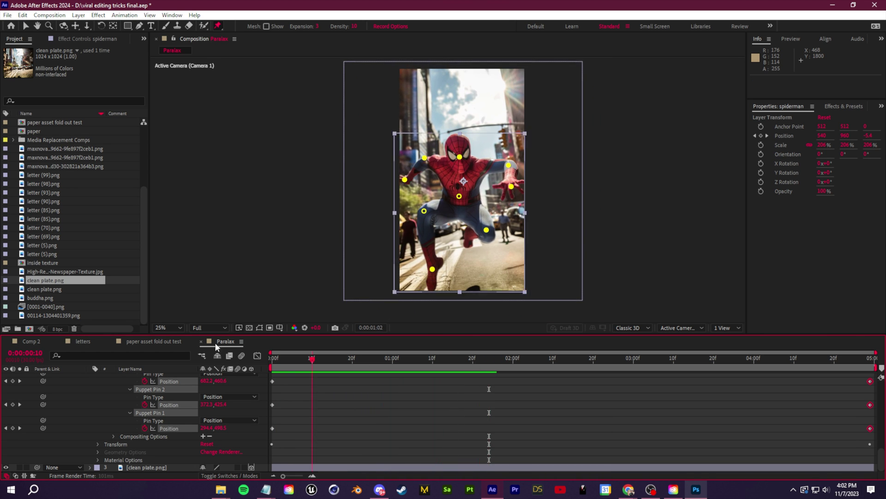
key("space")
key("comma")
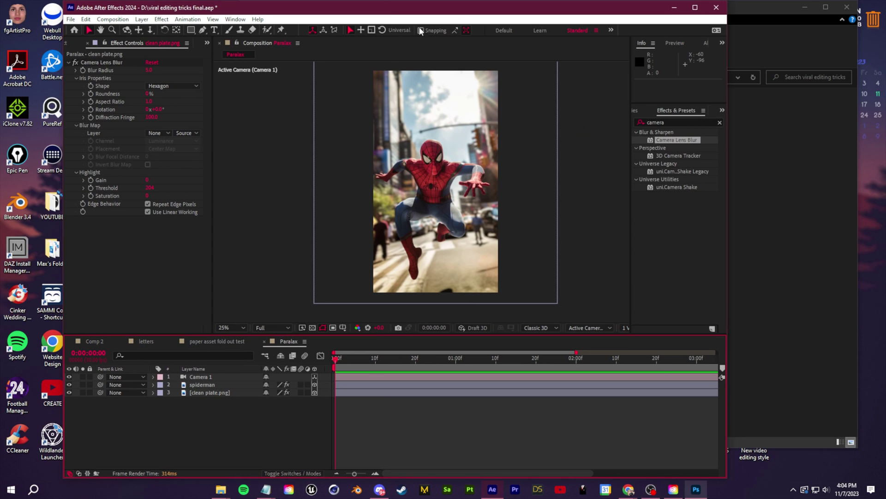
Maximize the window, scrub through the Paralax composition and return to the first frame to preview the result.
double_click(518, 10)
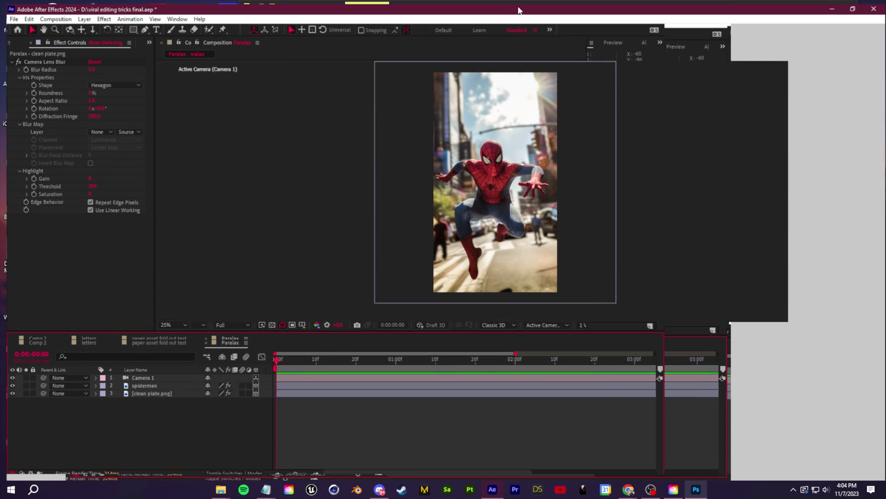
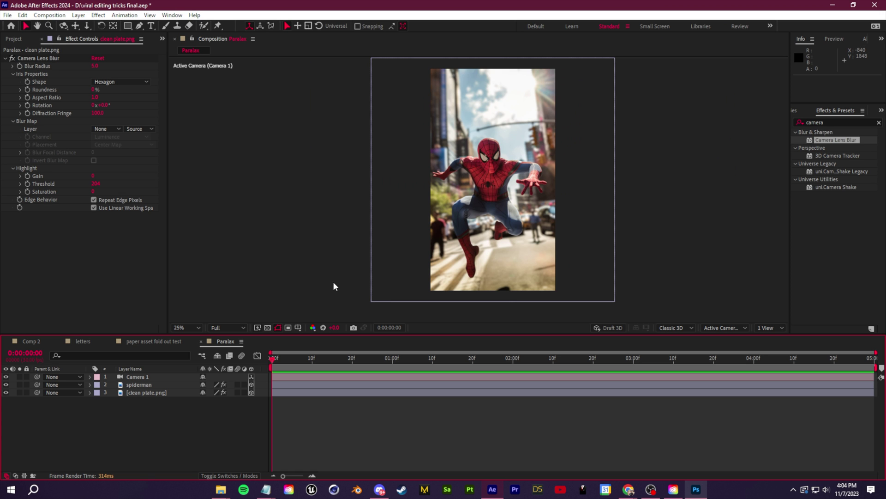
left_click_drag(330, 358, 771, 396)
key("Home")
key("space")
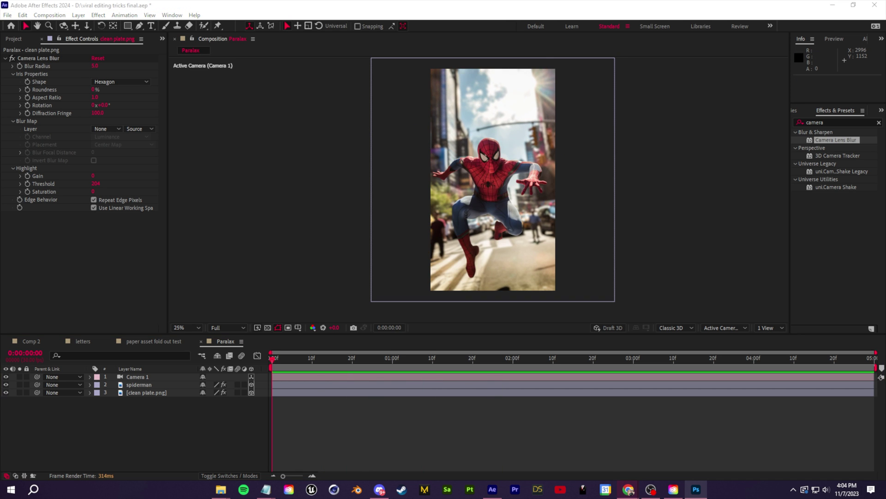
Switch to Chrome, look through the vidyo.ai homepage's features and example clips, and return to After Effects.
left_click_drag(885, 159, 555, 1)
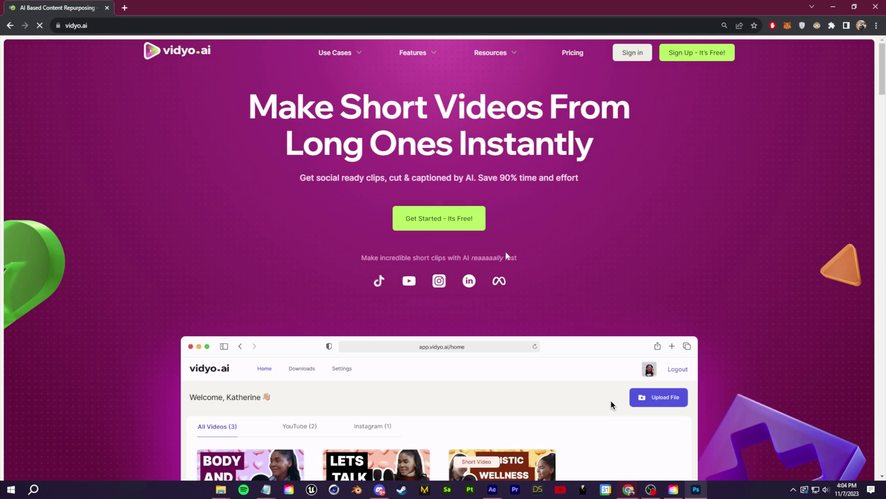
scroll(533, 288, "down", 5)
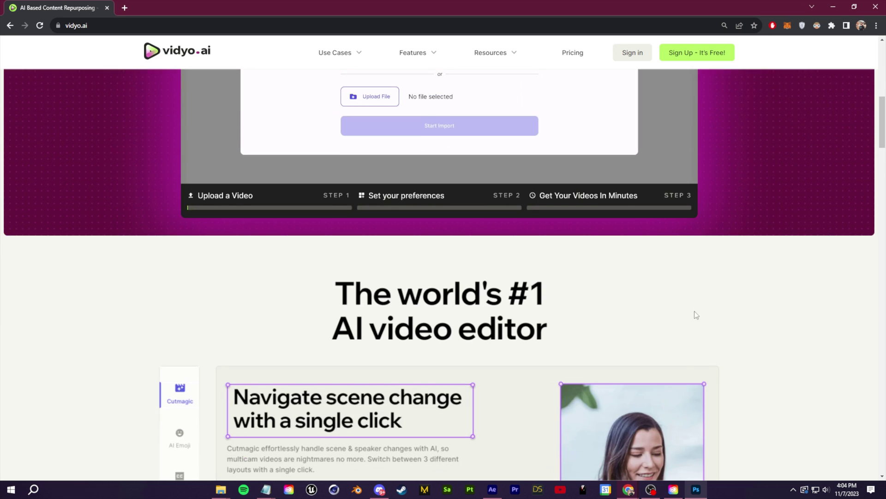
scroll(425, 323, "down", 15)
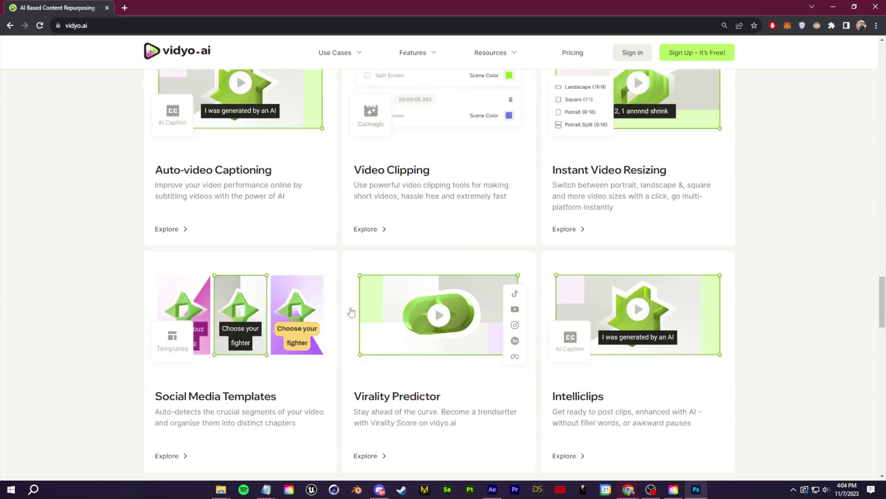
scroll(351, 312, "down", 20)
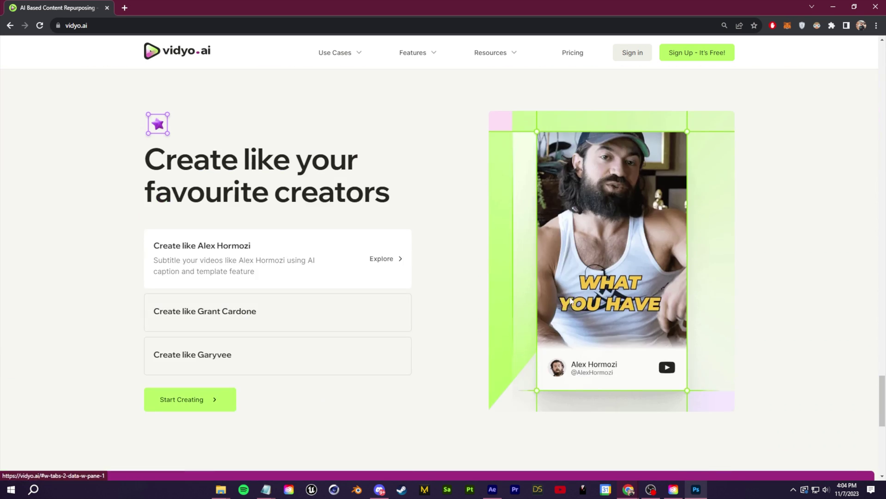
scroll(570, 301, "down", 10)
scroll(549, 306, "up", 15)
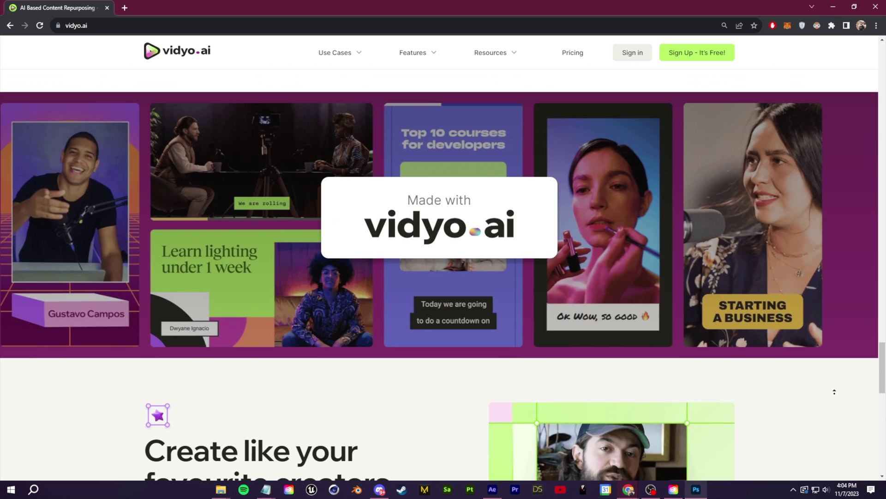
scroll(834, 392, "up", 20)
scroll(795, 175, "down", 20)
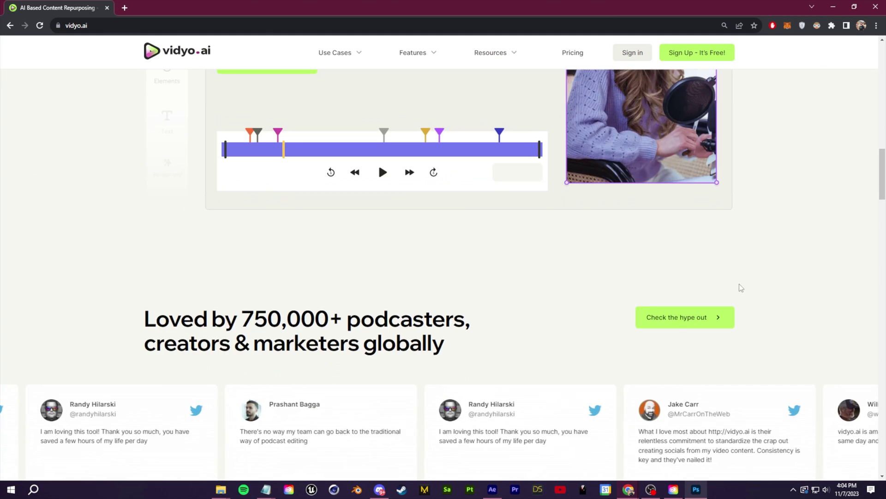
scroll(740, 287, "up", 4)
left_click(833, 7)
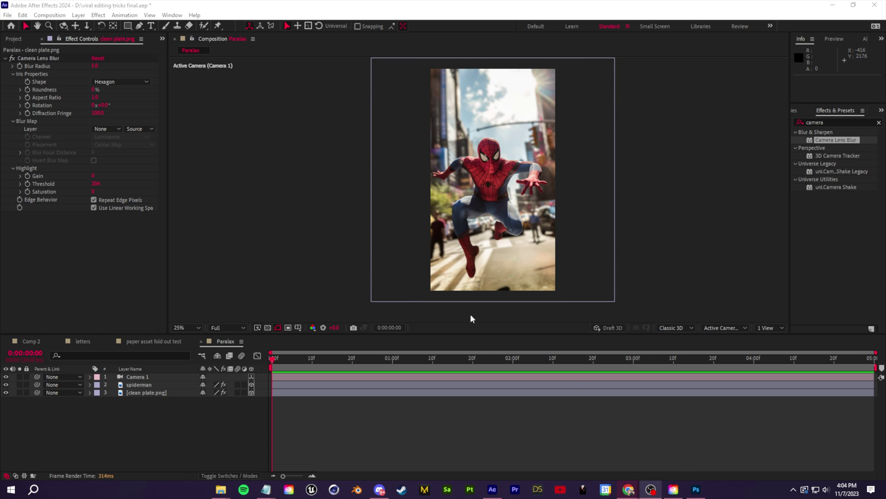
Add a "Did you know" title over the sky and give it a Drop Shadow layer style at 100% opacity with adjusted spread.
left_click(281, 364)
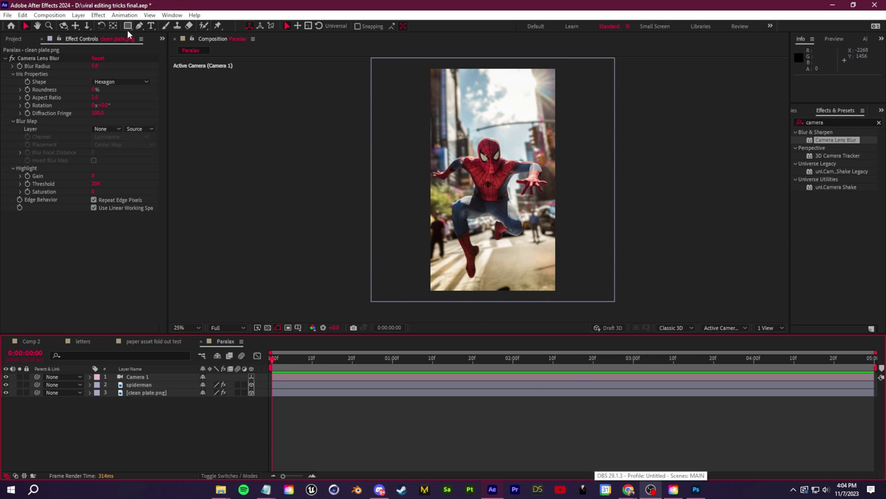
left_click(150, 27)
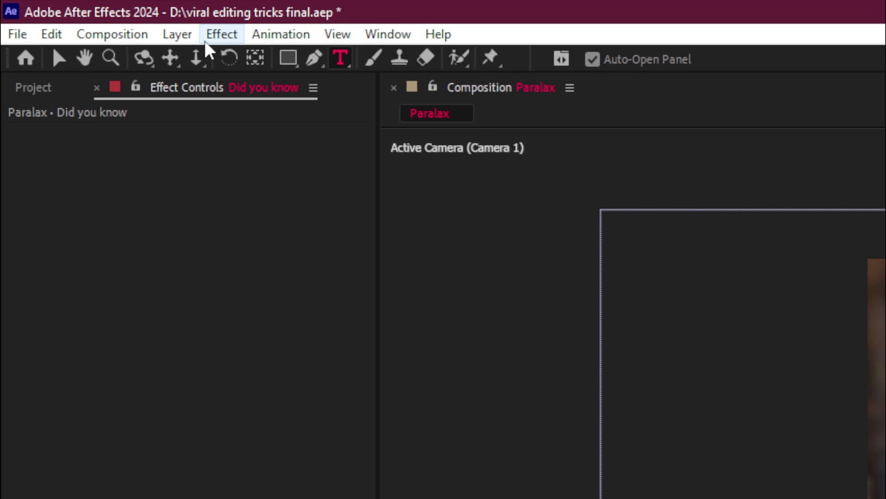
left_click(83, 14)
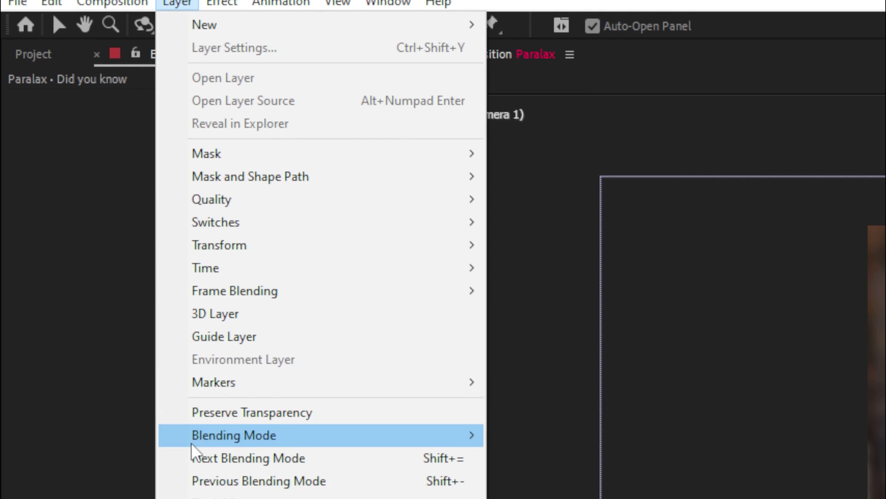
mouse_move(388, 321)
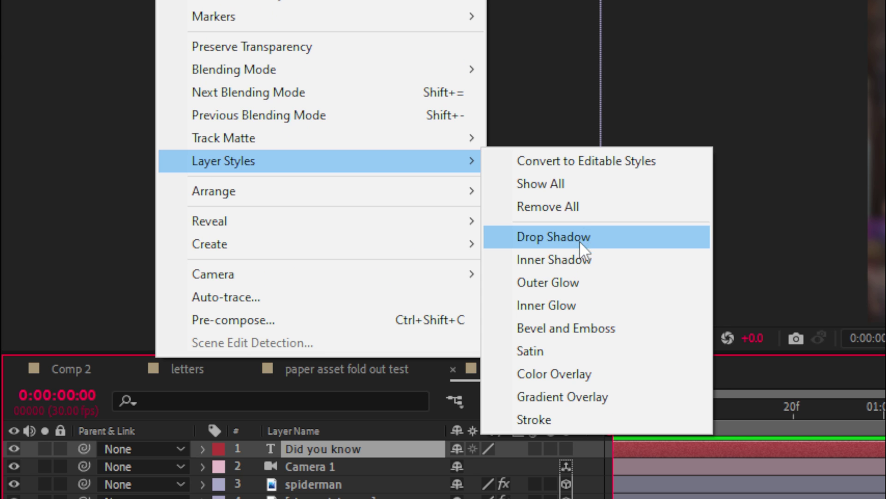
left_click(579, 240)
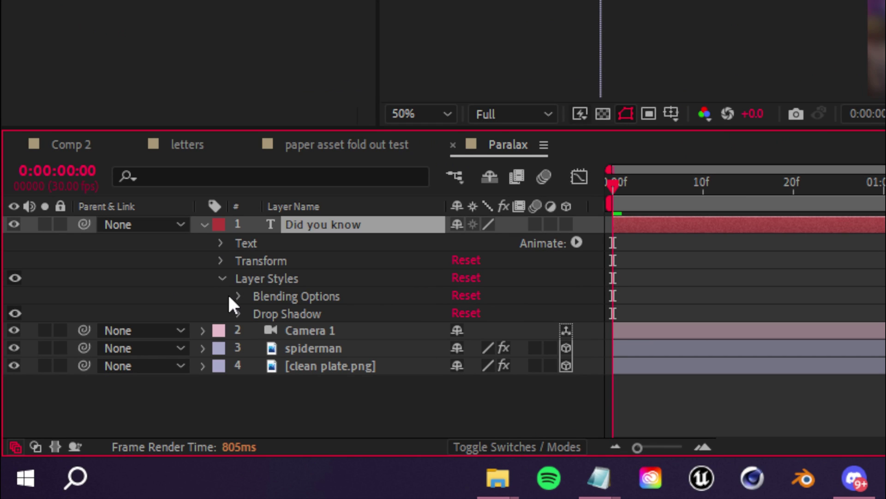
left_click(237, 314)
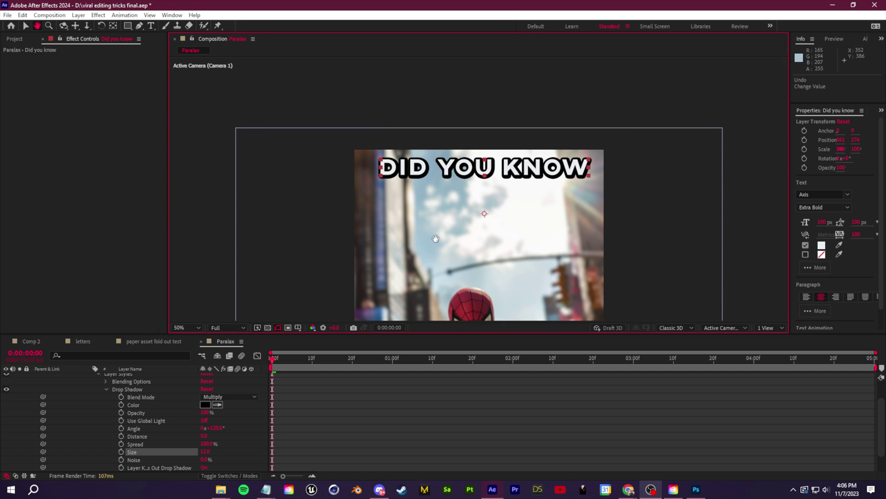
left_click_drag(205, 443, 198, 443)
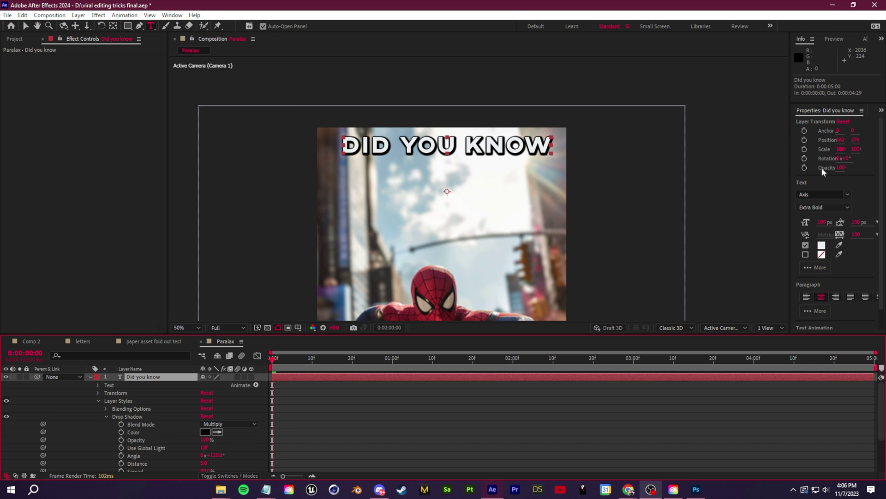
Search the effects for "glow" and apply the Stylize Glow effect to the Did you know text layer.
left_click(881, 110)
left_click(854, 141)
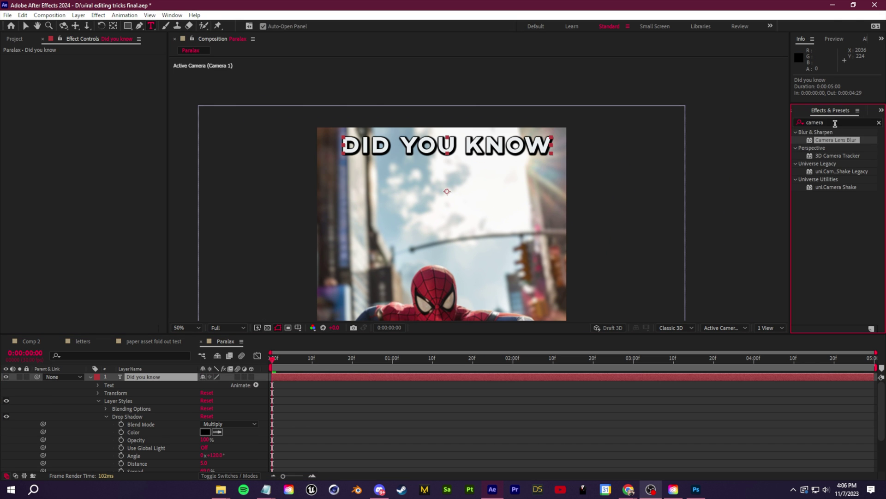
type("glow")
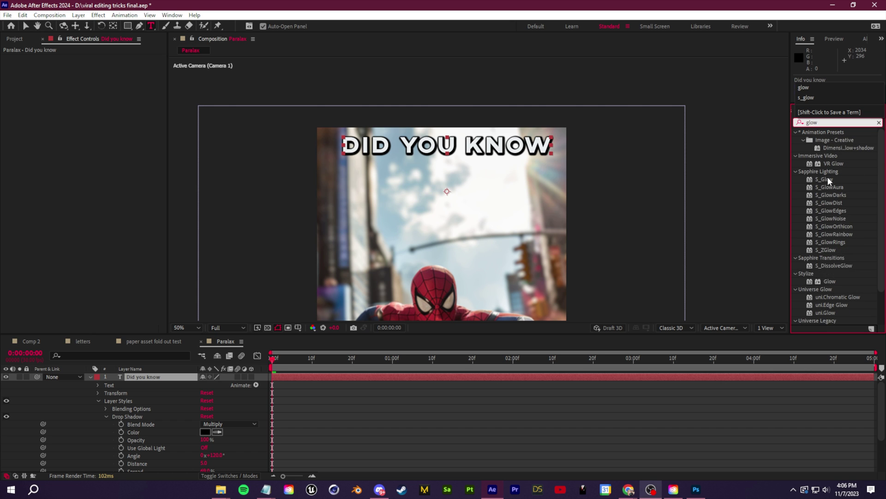
left_click(829, 180)
left_click_drag(830, 242, 157, 377)
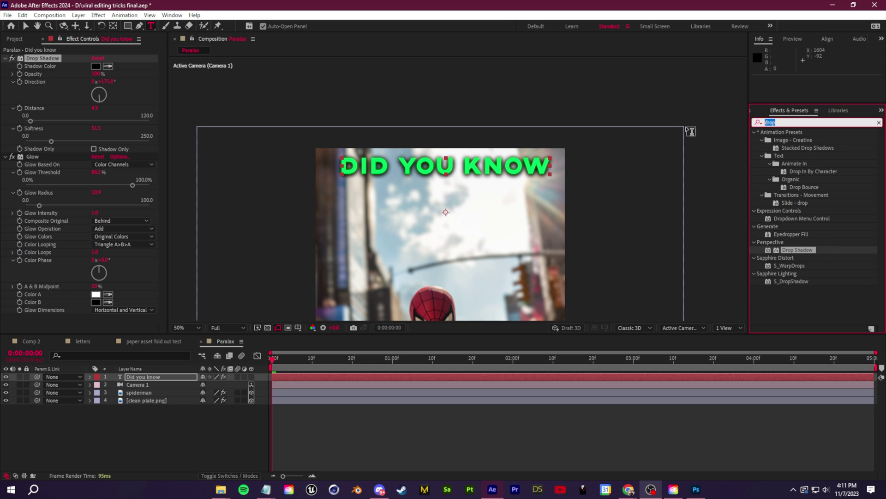
Apply the Fade Up Words text preset to the Did you know layer and move its first Range Selector Start keyframe to the first frame.
type("fade up")
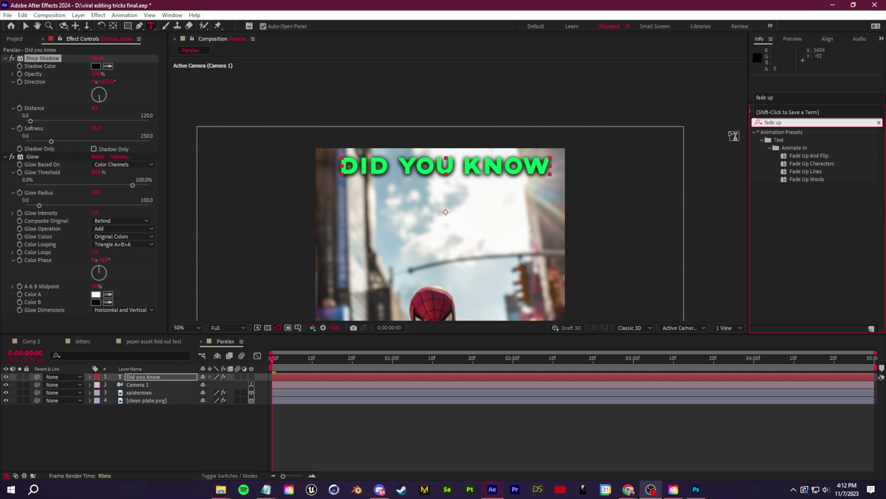
left_click_drag(814, 179, 222, 377)
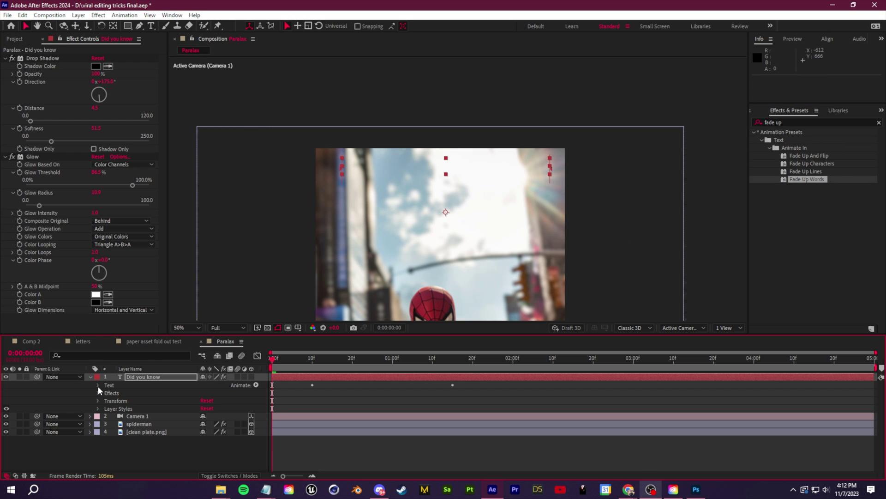
left_click(98, 385)
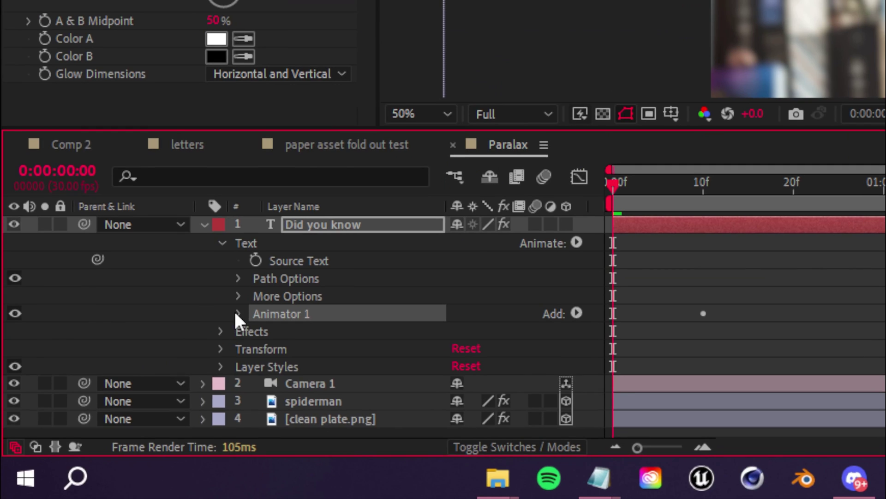
left_click(106, 416)
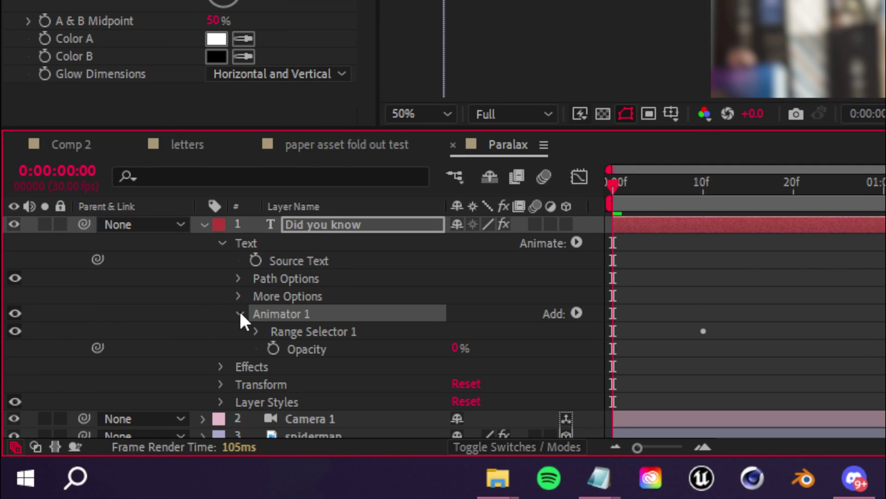
left_click(114, 424)
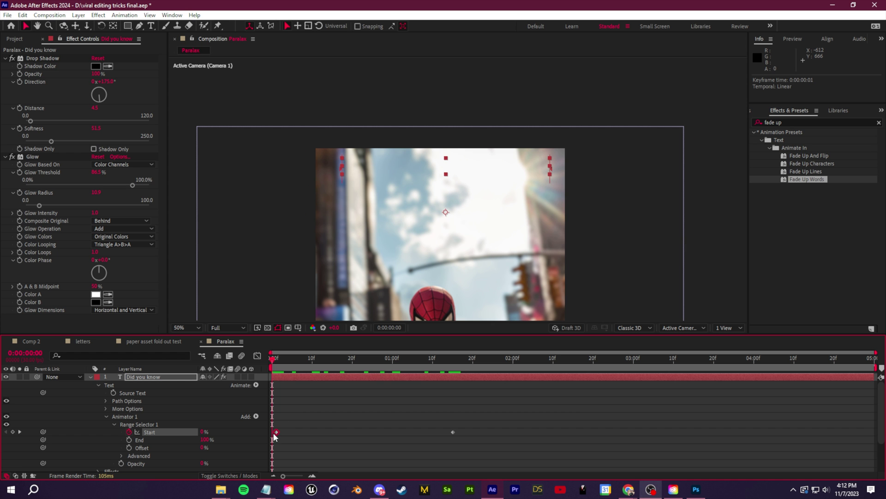
key("space")
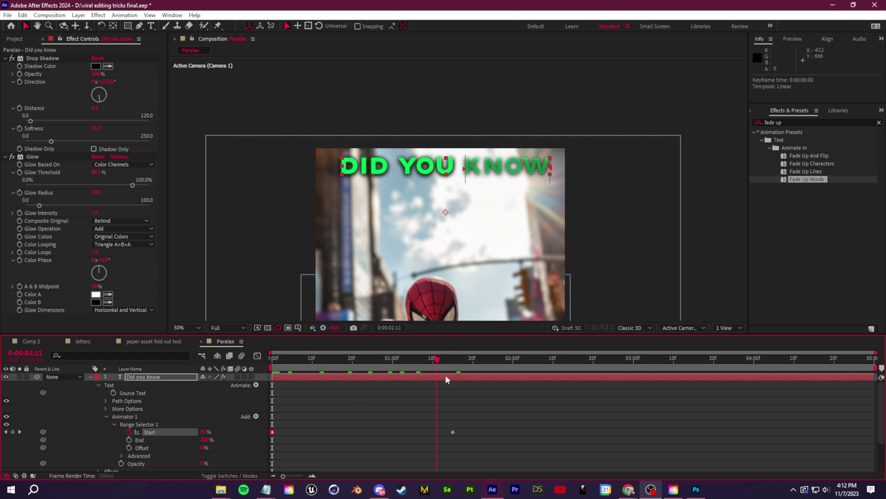
key("Home")
key("space")
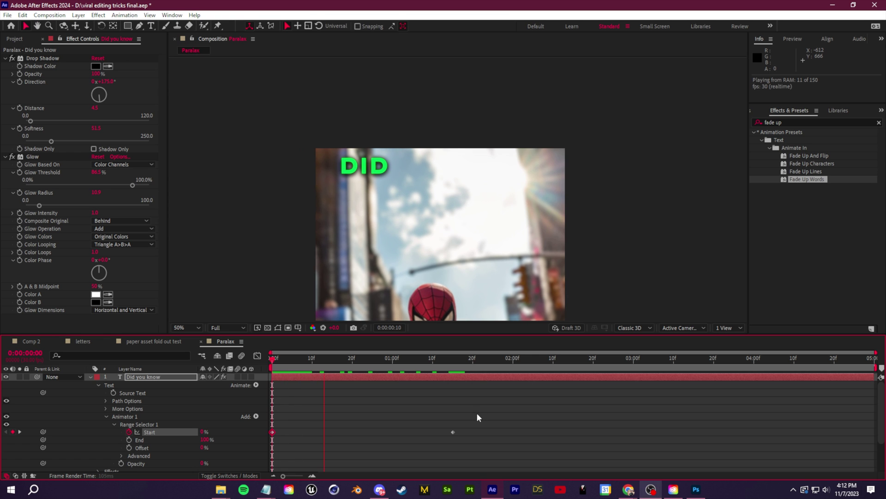
Move the last Range Selector Start keyframe of the Did you know layer to about 0:00:00:21 and preview the word-by-word fade.
left_click_drag(453, 432, 357, 433)
key("space")
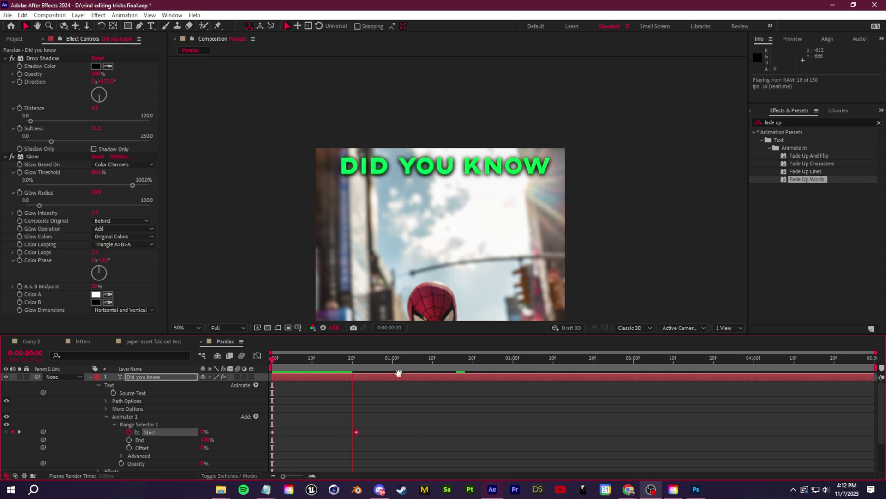
left_click(355, 357)
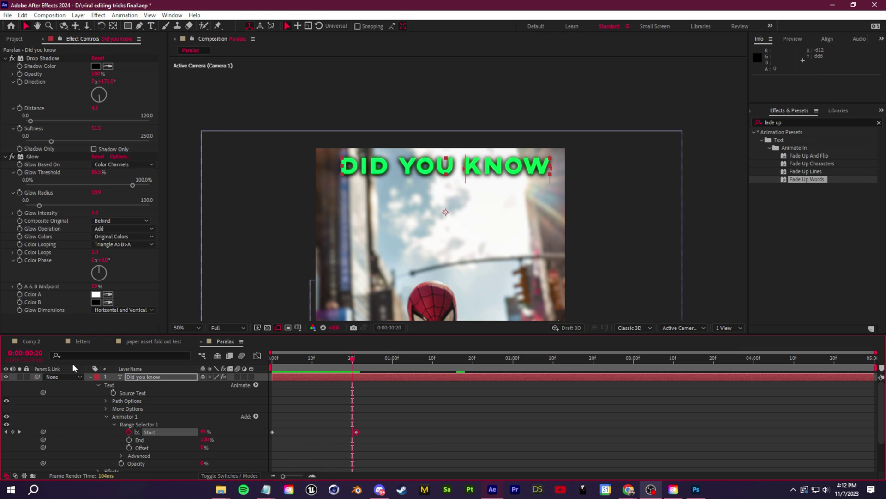
left_click(90, 377)
left_click(140, 418)
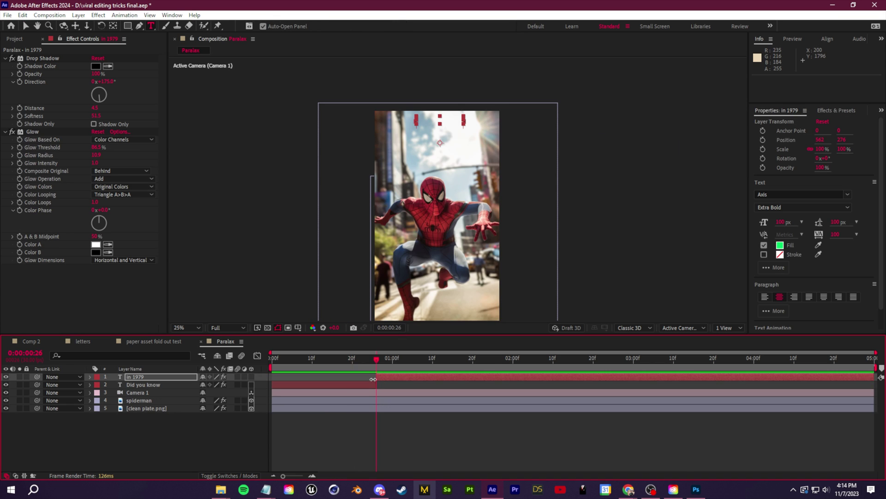
Remove the fade-up text animator from the In 1979 layer and return to the layer's start at 0:00:00:26.
left_click_drag(397, 362, 432, 361)
scroll(414, 238, "up", 2)
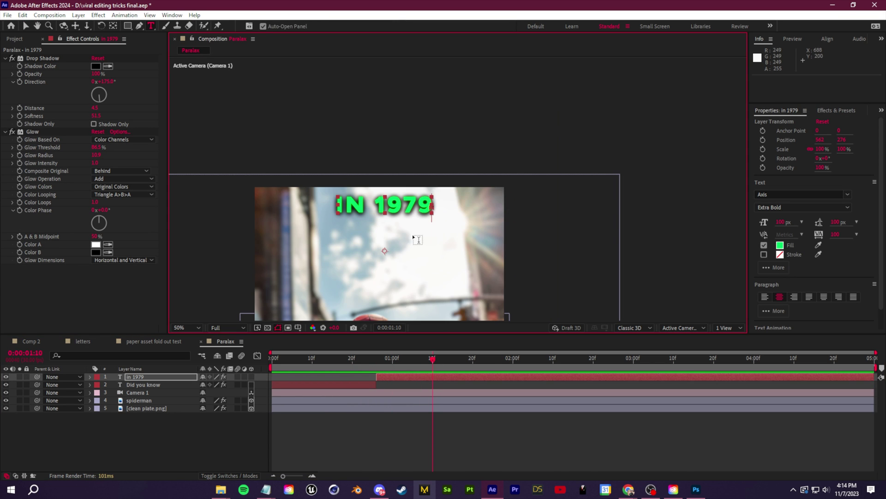
left_click(90, 377)
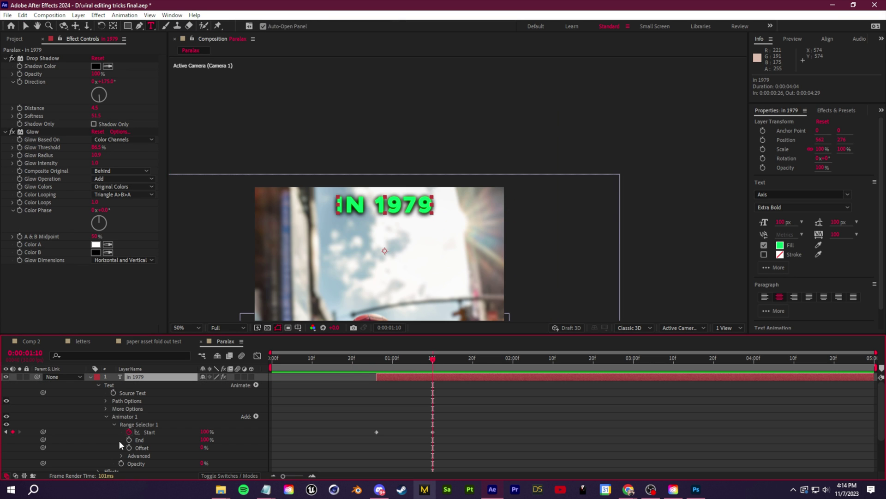
left_click(90, 377)
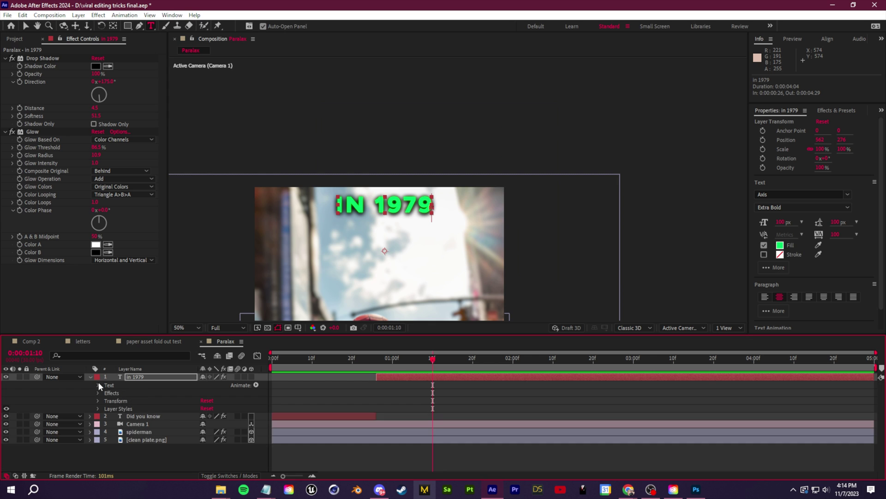
left_click_drag(433, 358, 376, 375)
Reveal the In 1979 layer's Scale property and move its anchor point to the centre of the lettering.
left_click(399, 375)
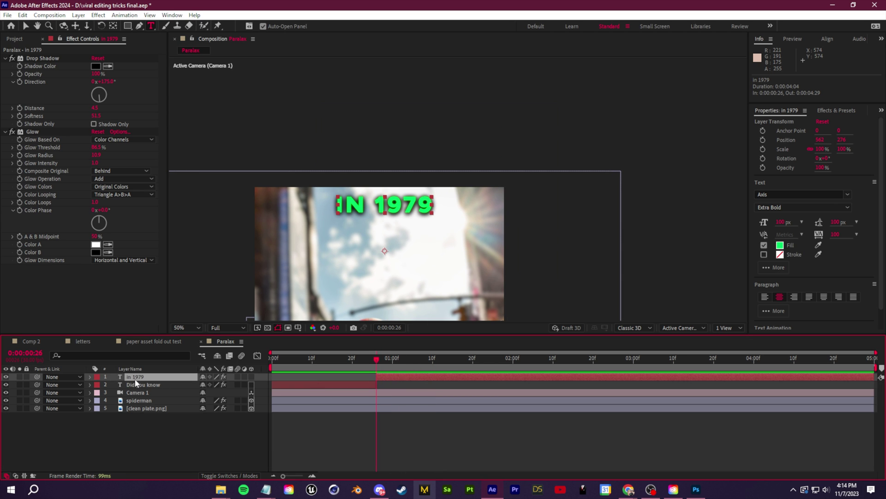
key("s")
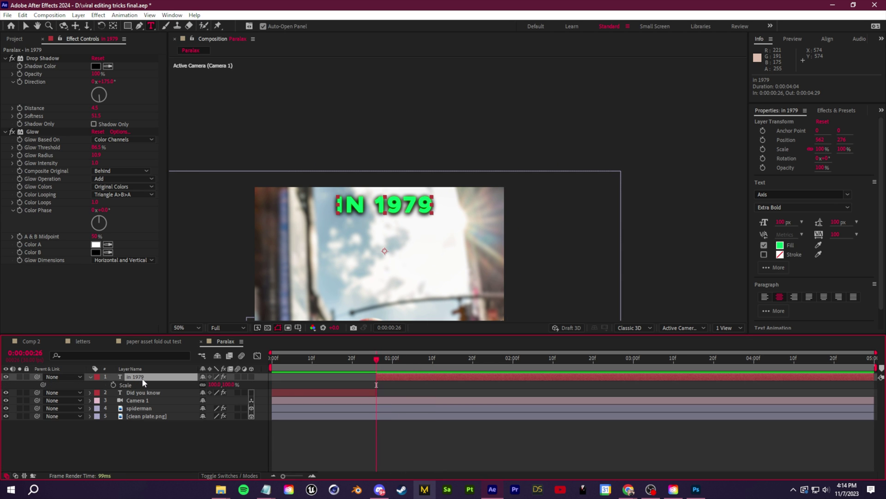
key("y")
left_click_drag(384, 251, 386, 204)
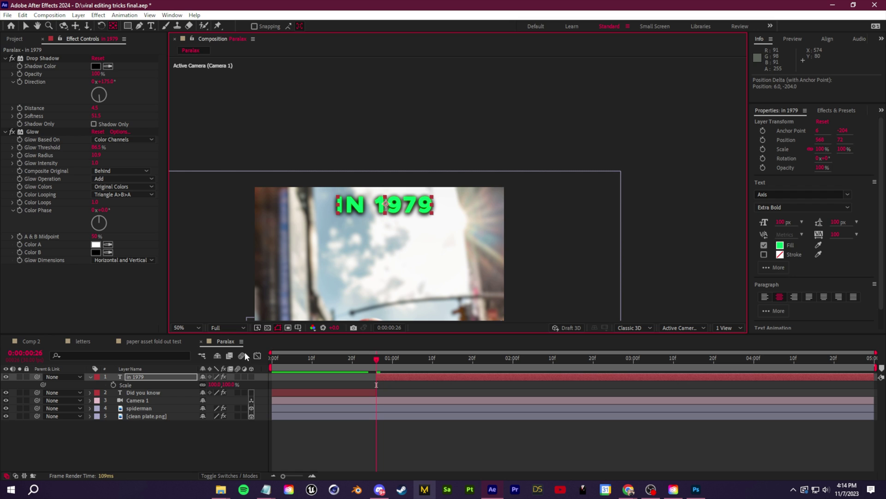
Set the In 1979 layer's Scale to 0% at 0:00:00:26 and start keyframing it.
left_click(227, 385)
type("0")
key("Return")
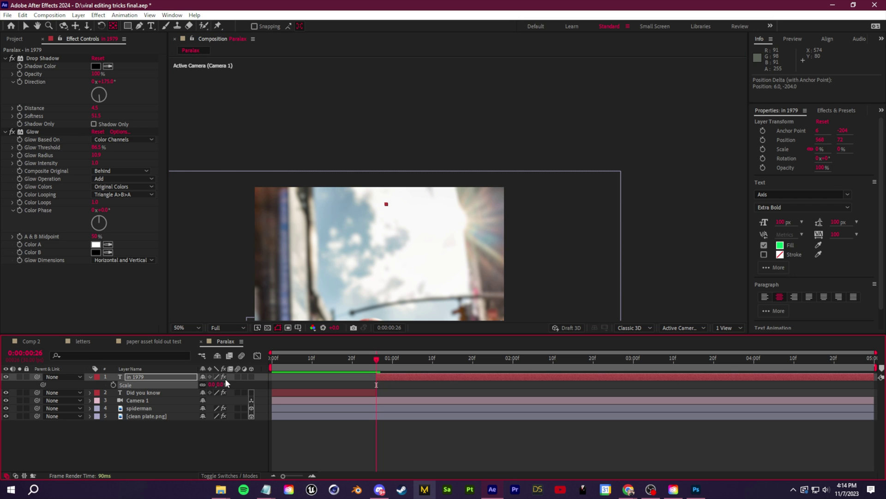
left_click(112, 384)
Add a Scale keyframe of 120% to the In 1979 layer at 0:00:00:29.
left_click(387, 359)
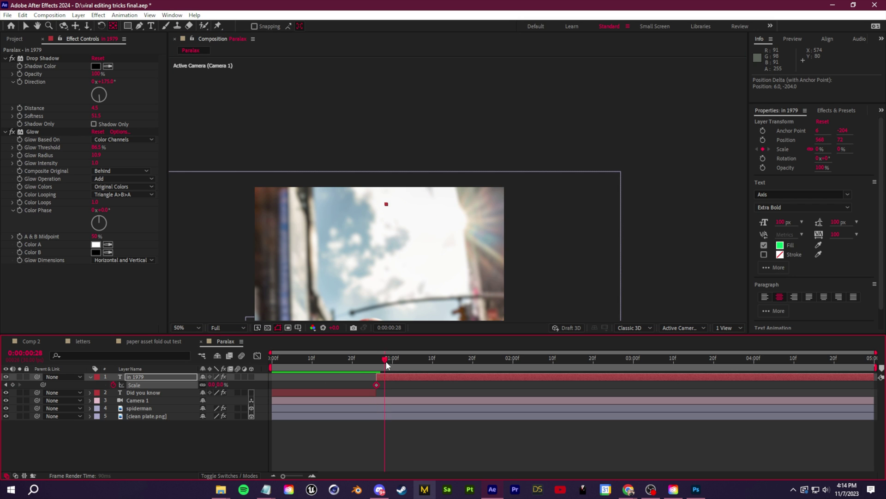
left_click(216, 384)
type("118")
key("Tab")
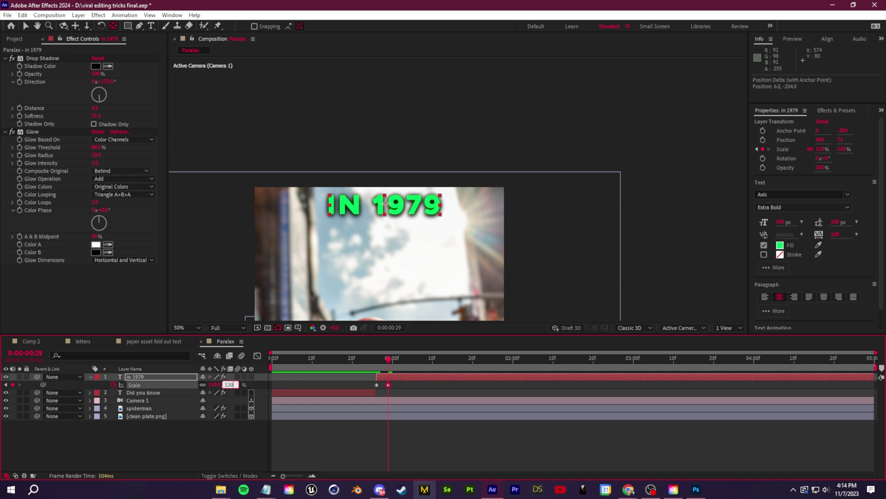
type("120")
key("Return")
Add a Scale keyframe of 100% to the In 1979 layer at 0:00:01:02 and preview the pop-in from 0:00:00:26.
left_click(400, 361)
left_click(400, 362)
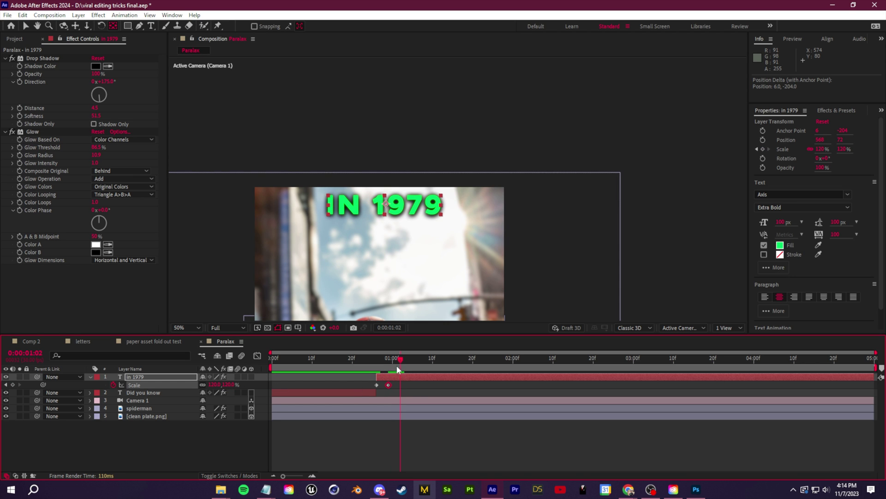
left_click(226, 385)
type("1")
key("Return")
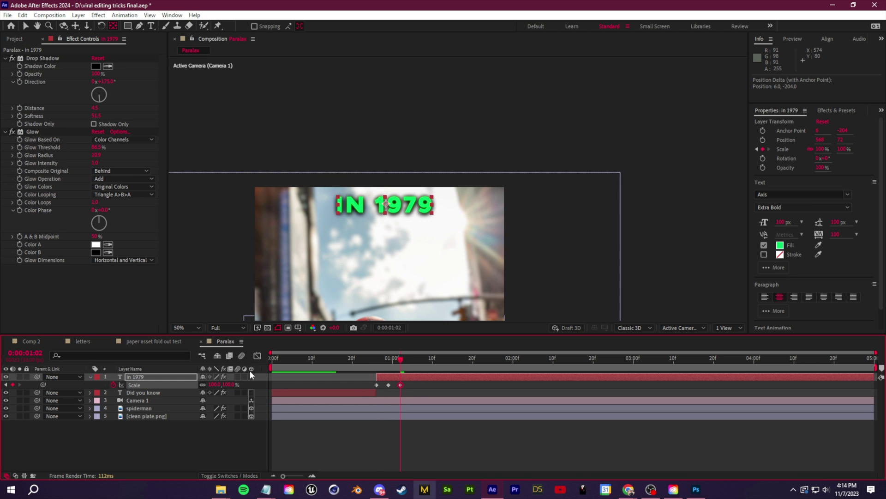
mouse_move(378, 373)
left_mouse_down()
mouse_move(398, 373)
mouse_move(388, 375)
left_mouse_up()
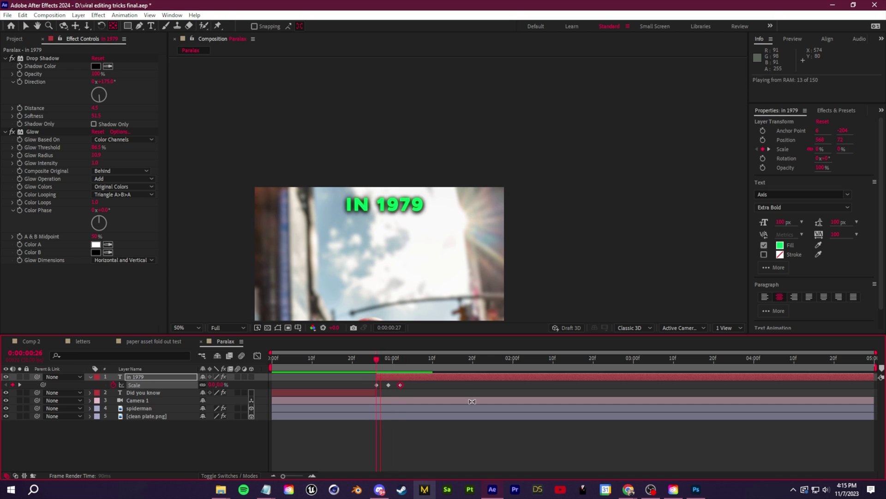
Apply Easy Ease to the In 1979 layer's Scale keyframes and shape the speed graph into a sharp early peak.
left_click(157, 378)
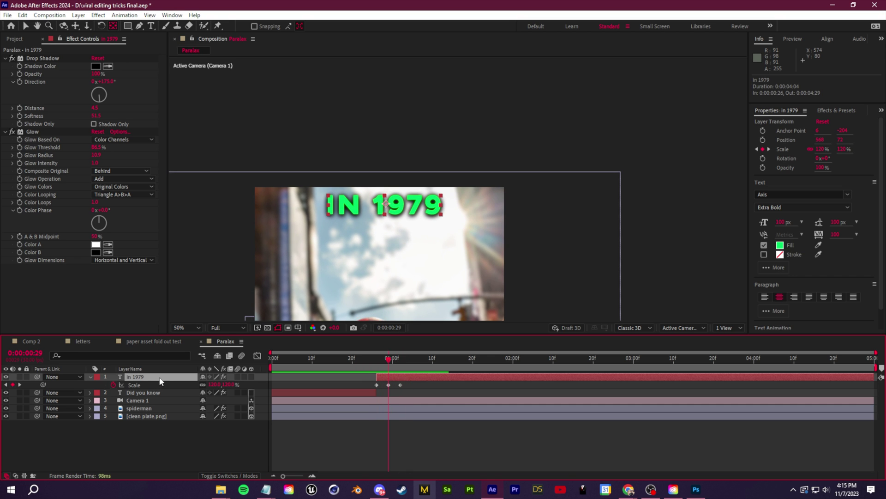
left_click(257, 355)
right_click(381, 381)
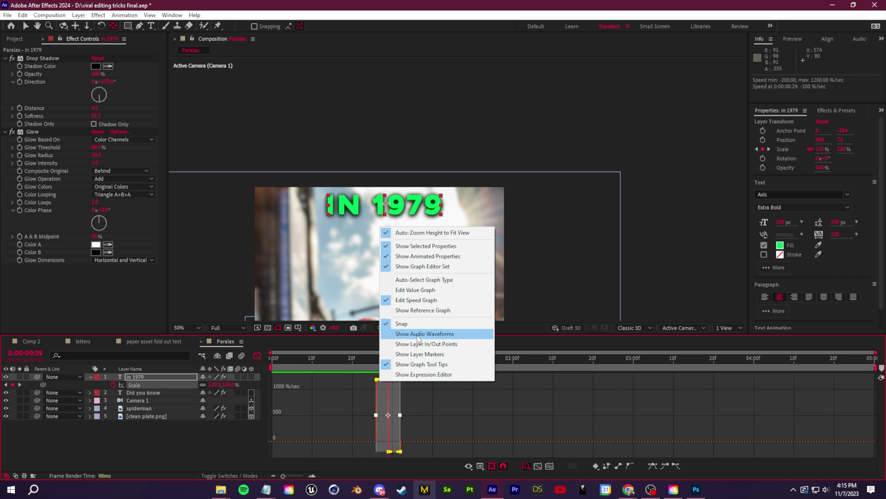
right_click(406, 444)
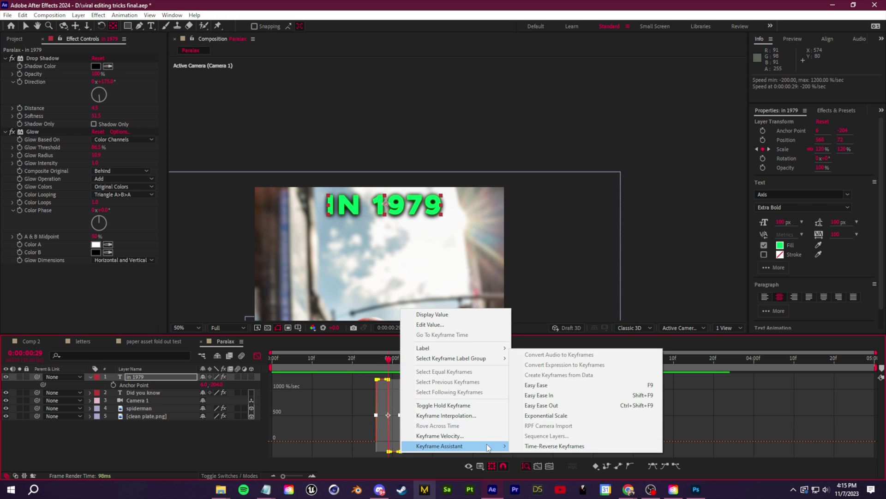
left_click(578, 385)
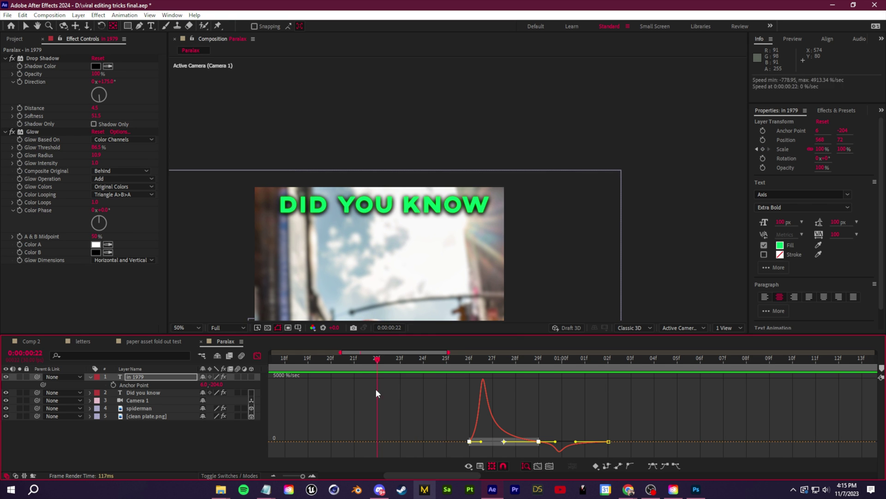
left_click_drag(376, 389, 330, 372)
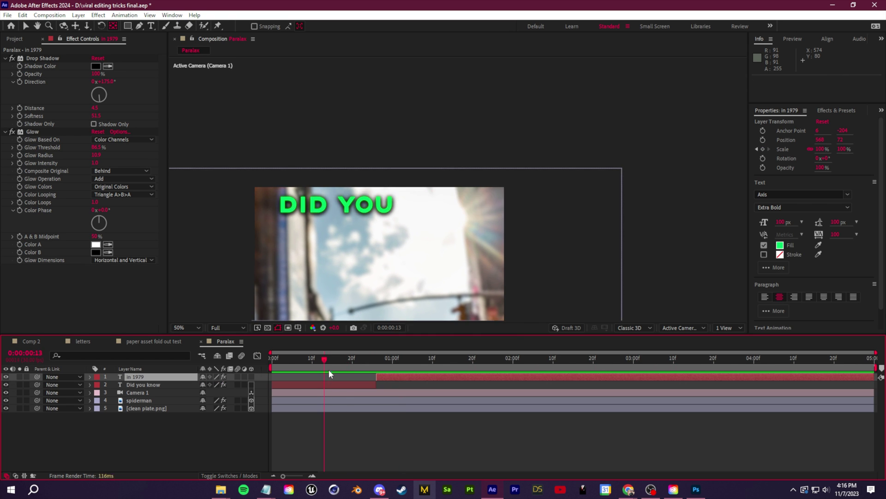
Split the In 1979 layer at 0:00:01:11 and change the new layer's caption to "text here".
left_click_drag(329, 369, 437, 368)
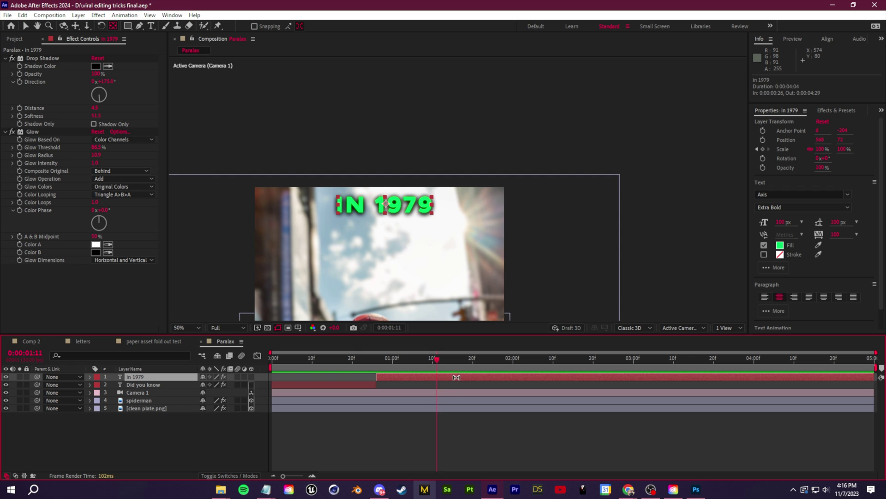
key("ctrl+shift+d")
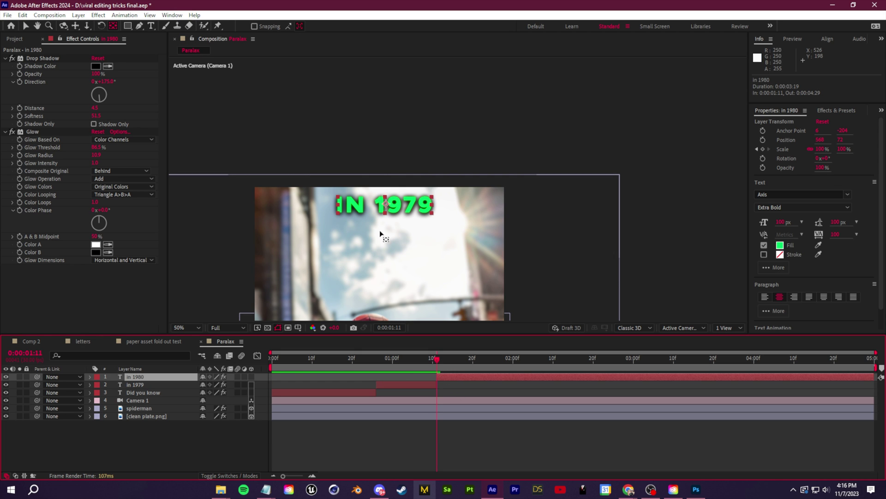
left_click(410, 204)
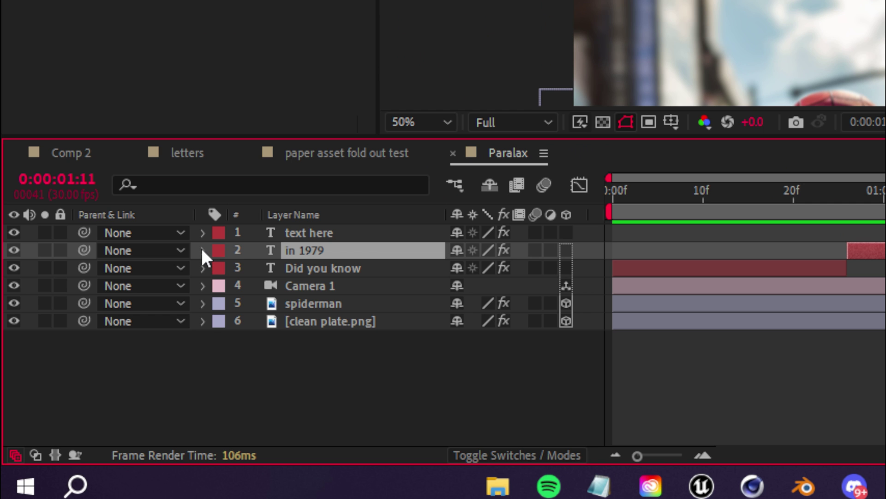
left_click(90, 385)
left_click(280, 305)
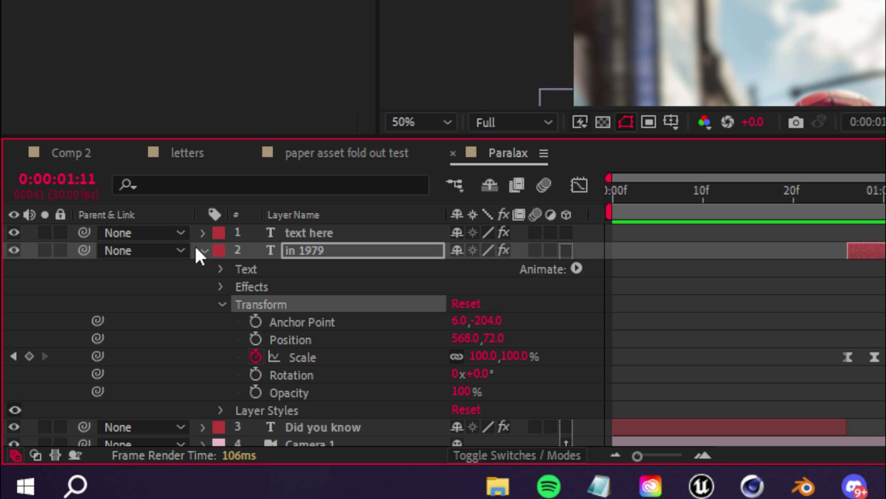
left_click(204, 251)
Reveal the text here layer's Transform properties and move its three Scale keyframes together so the first one sits at 0:00:01:11.
left_click(203, 233)
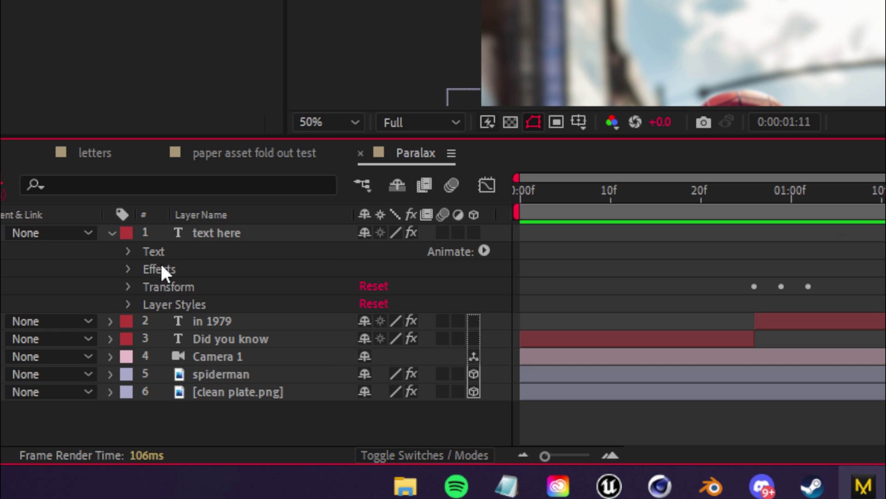
left_click(128, 287)
left_click(181, 287)
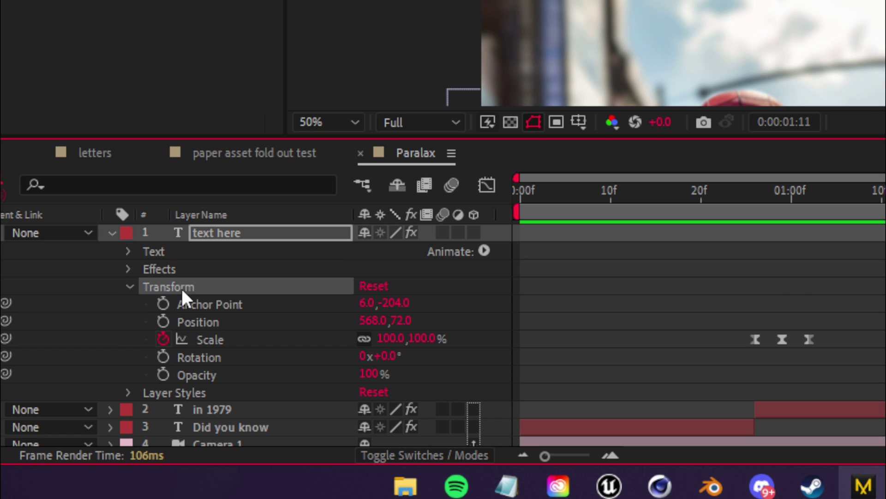
key("ctrl+z")
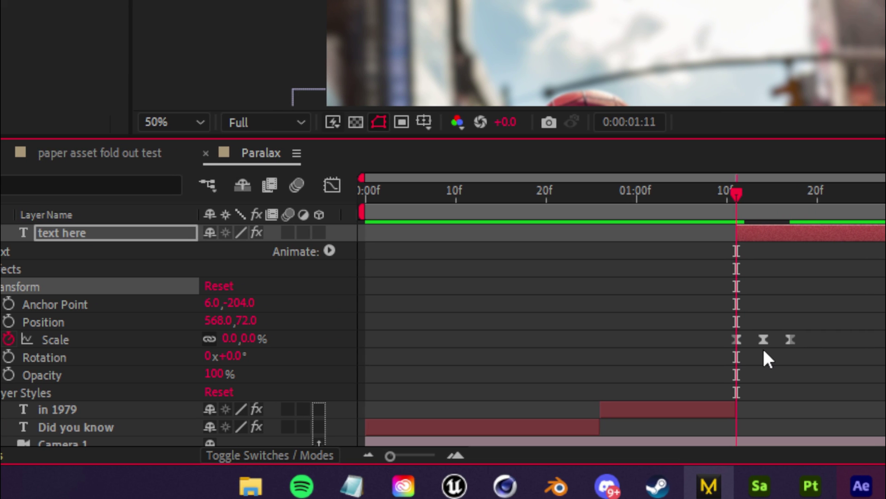
key("ctrl+z")
left_click_drag(538, 310, 663, 352)
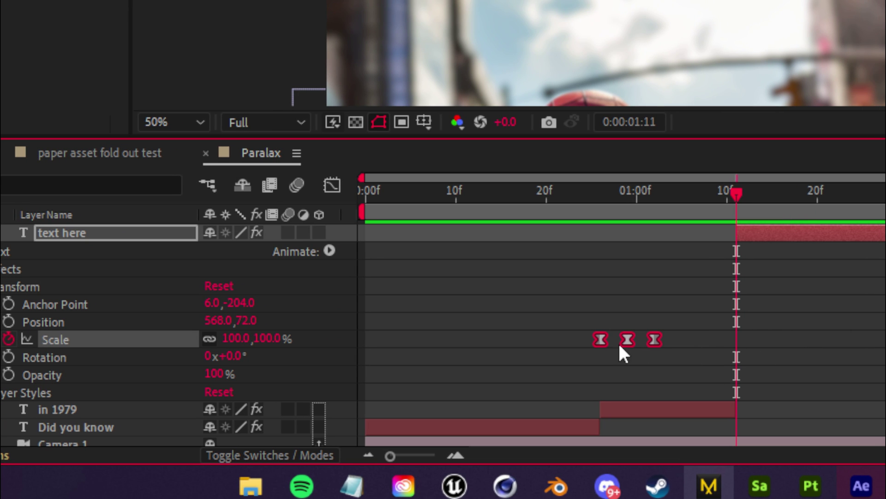
left_click_drag(600, 340, 737, 353)
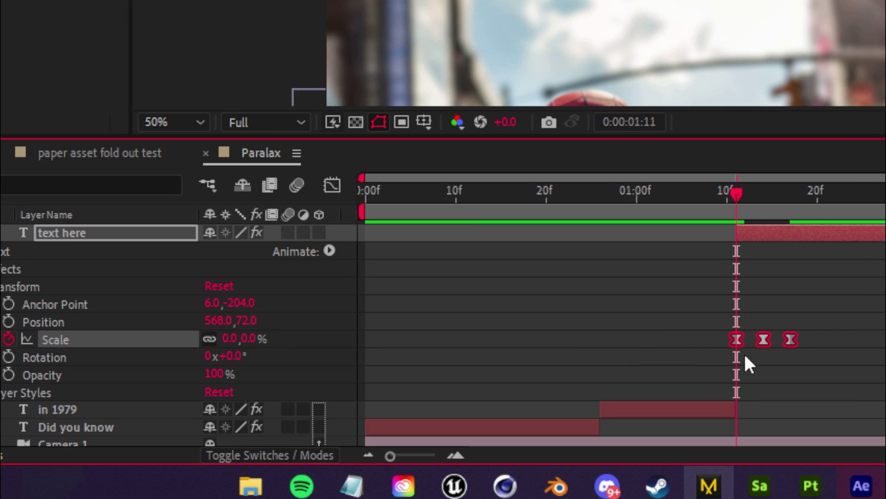
Preview the change from the In 1979 caption to the text here caption.
left_click(609, 190)
key("space")
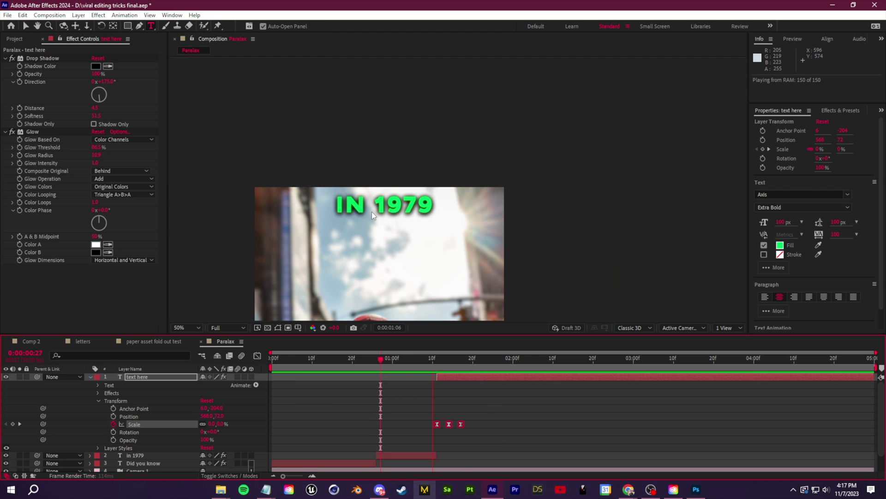
left_click_drag(825, 190, 723, 220)
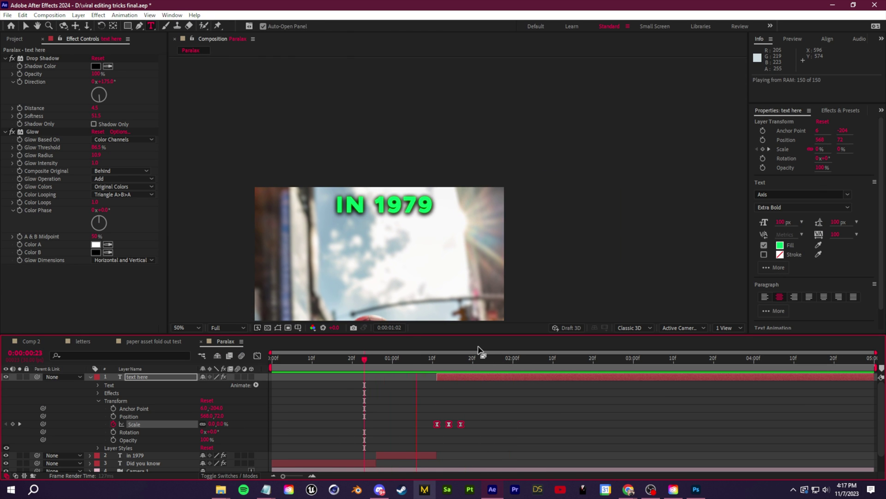
left_click(495, 358)
key("space")
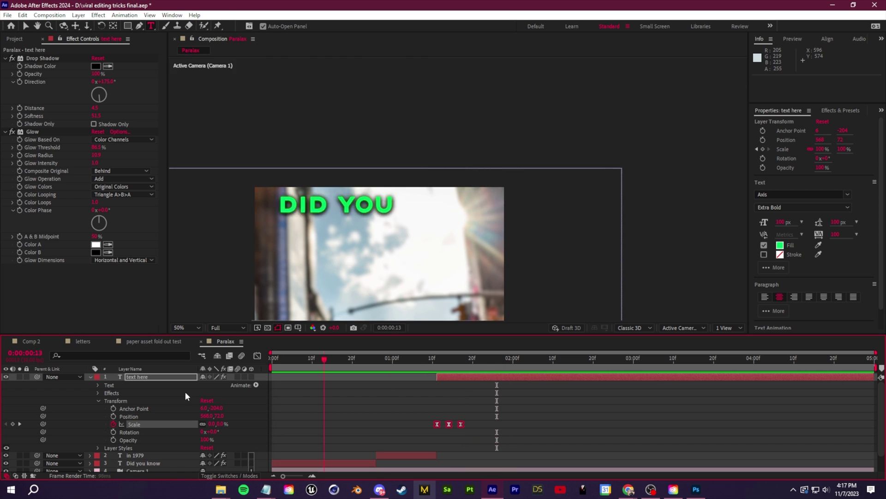
Collapse the text here layer's properties and play the Paralax composition from the start with the whole frame in view.
left_click(90, 376)
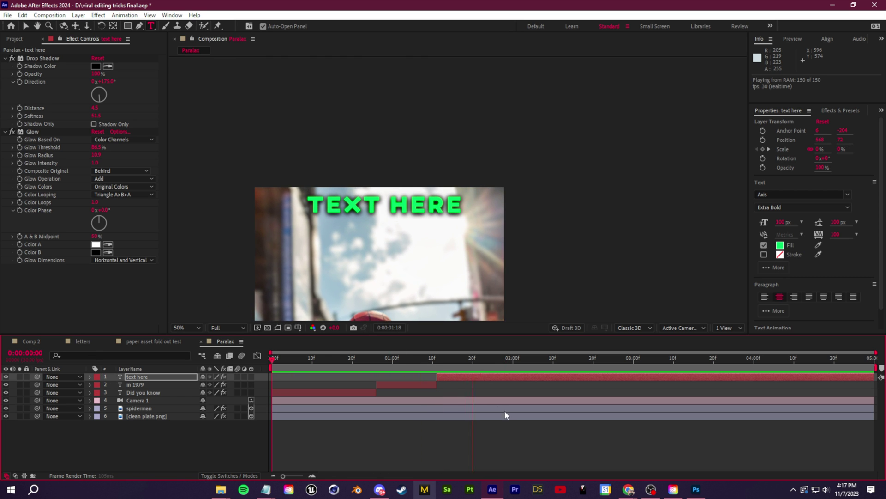
key("space")
scroll(433, 311, "down", 1)
left_click_drag(434, 311, 440, 244)
scroll(440, 266, "down", 1)
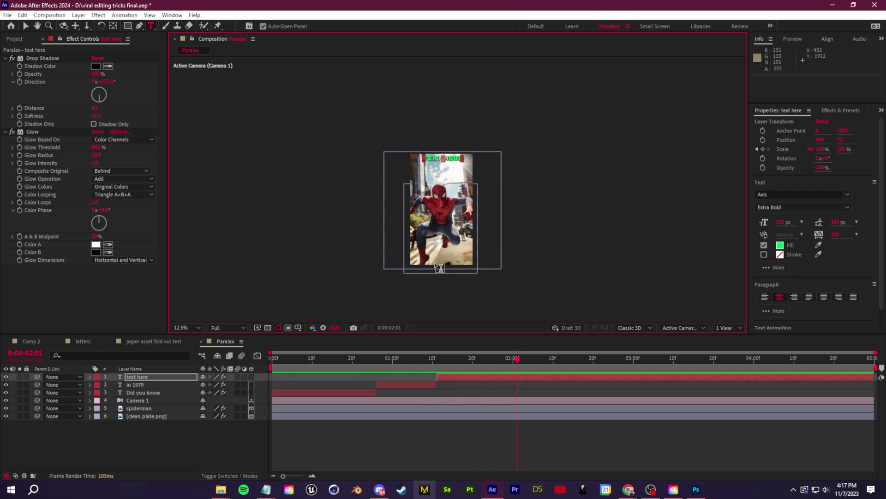
scroll(450, 285, "up", 1)
left_click_drag(508, 359, 271, 358)
key("space")
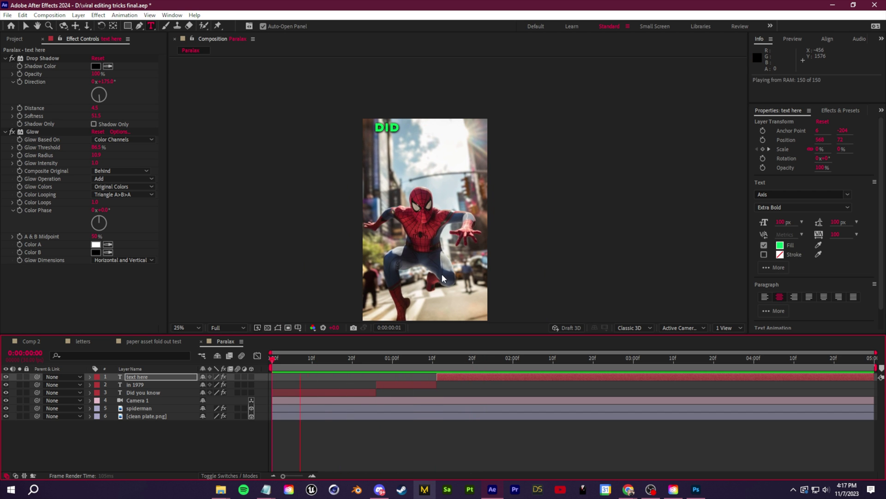
key("space")
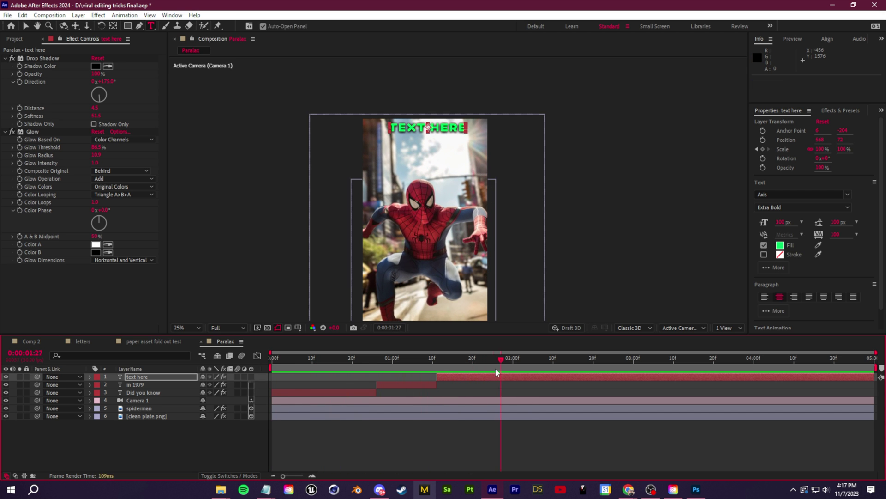
key("space")
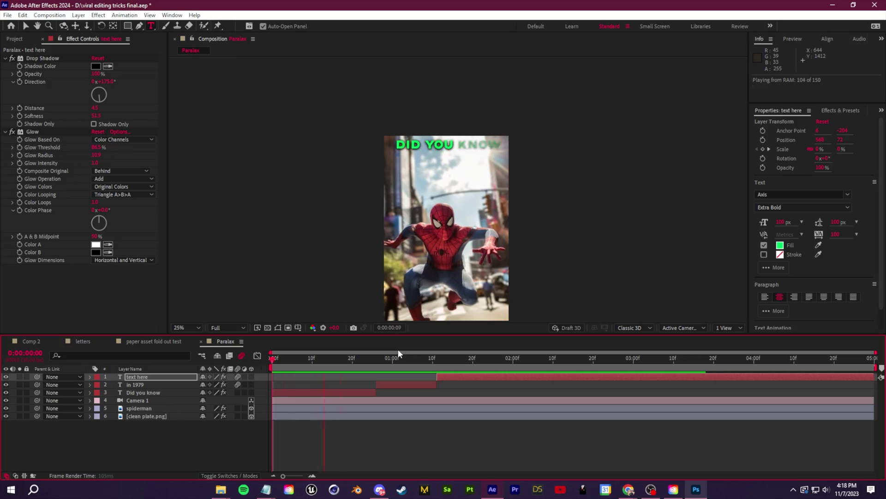